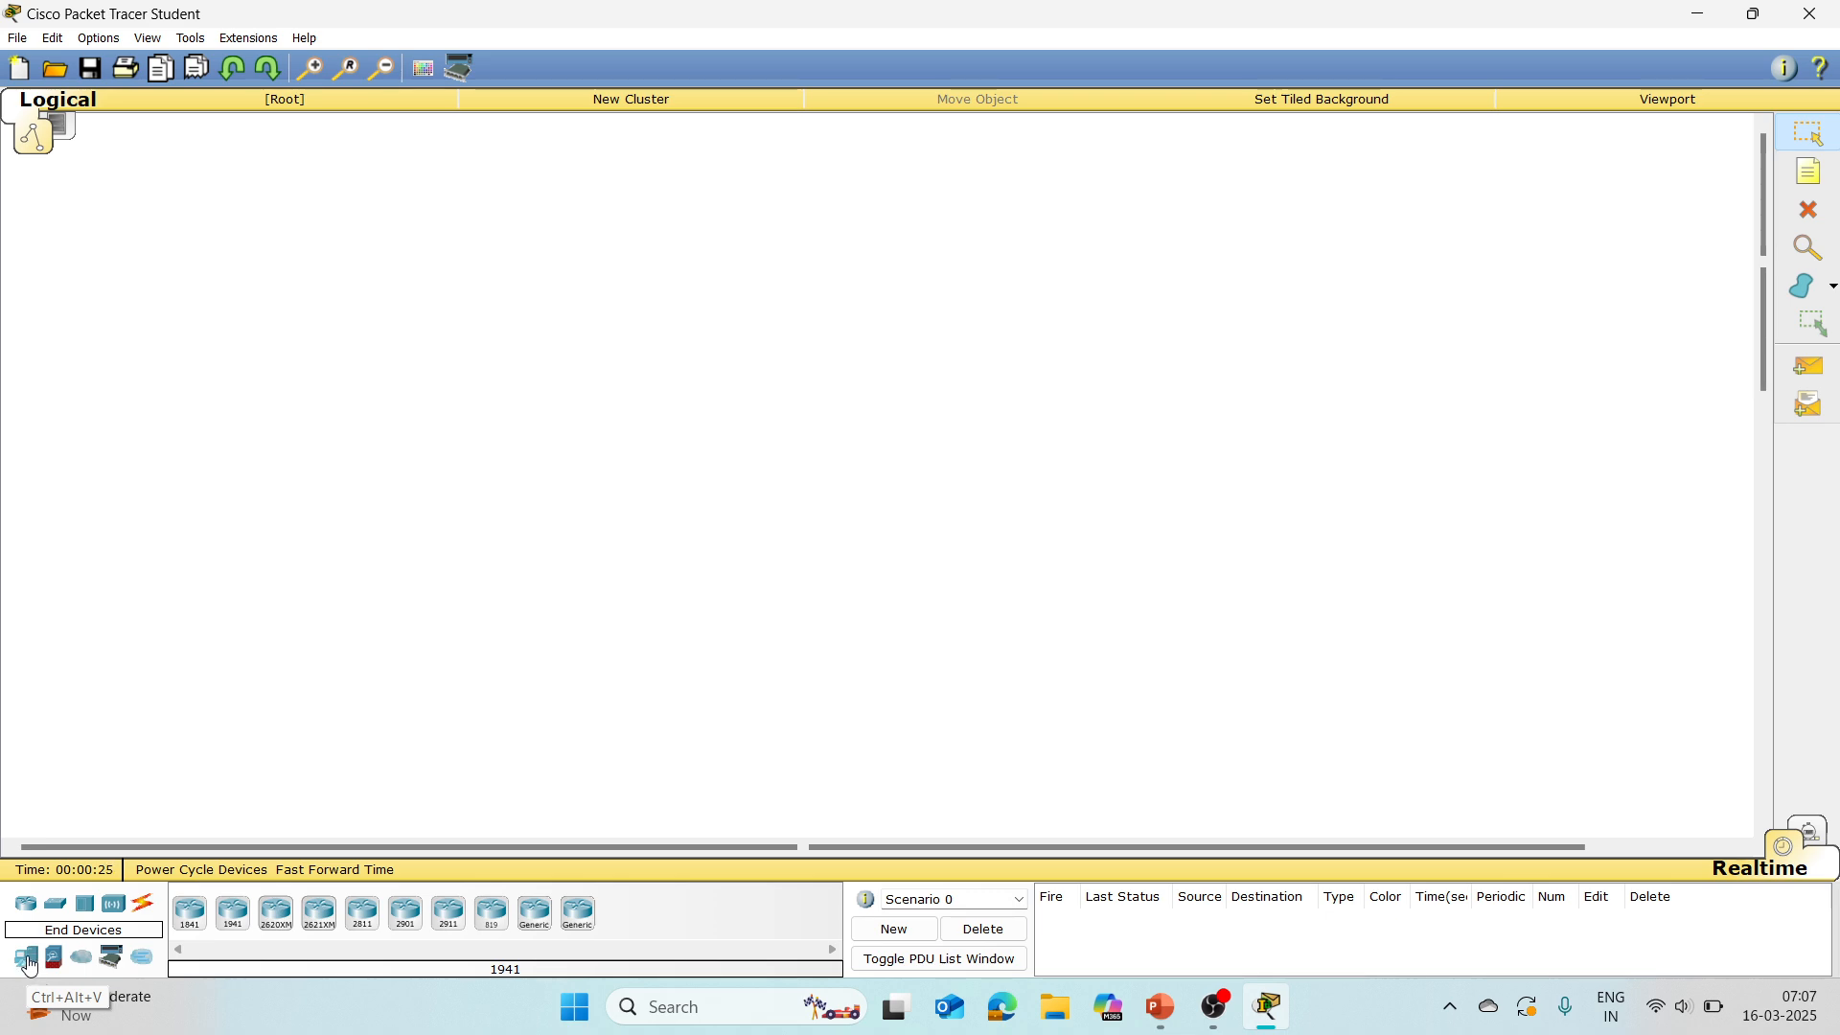
Step: Add a generic PC to the empty workspace and move it to the lower left of the topology area
{"action": "left_click", "coordinate": [27, 963]}
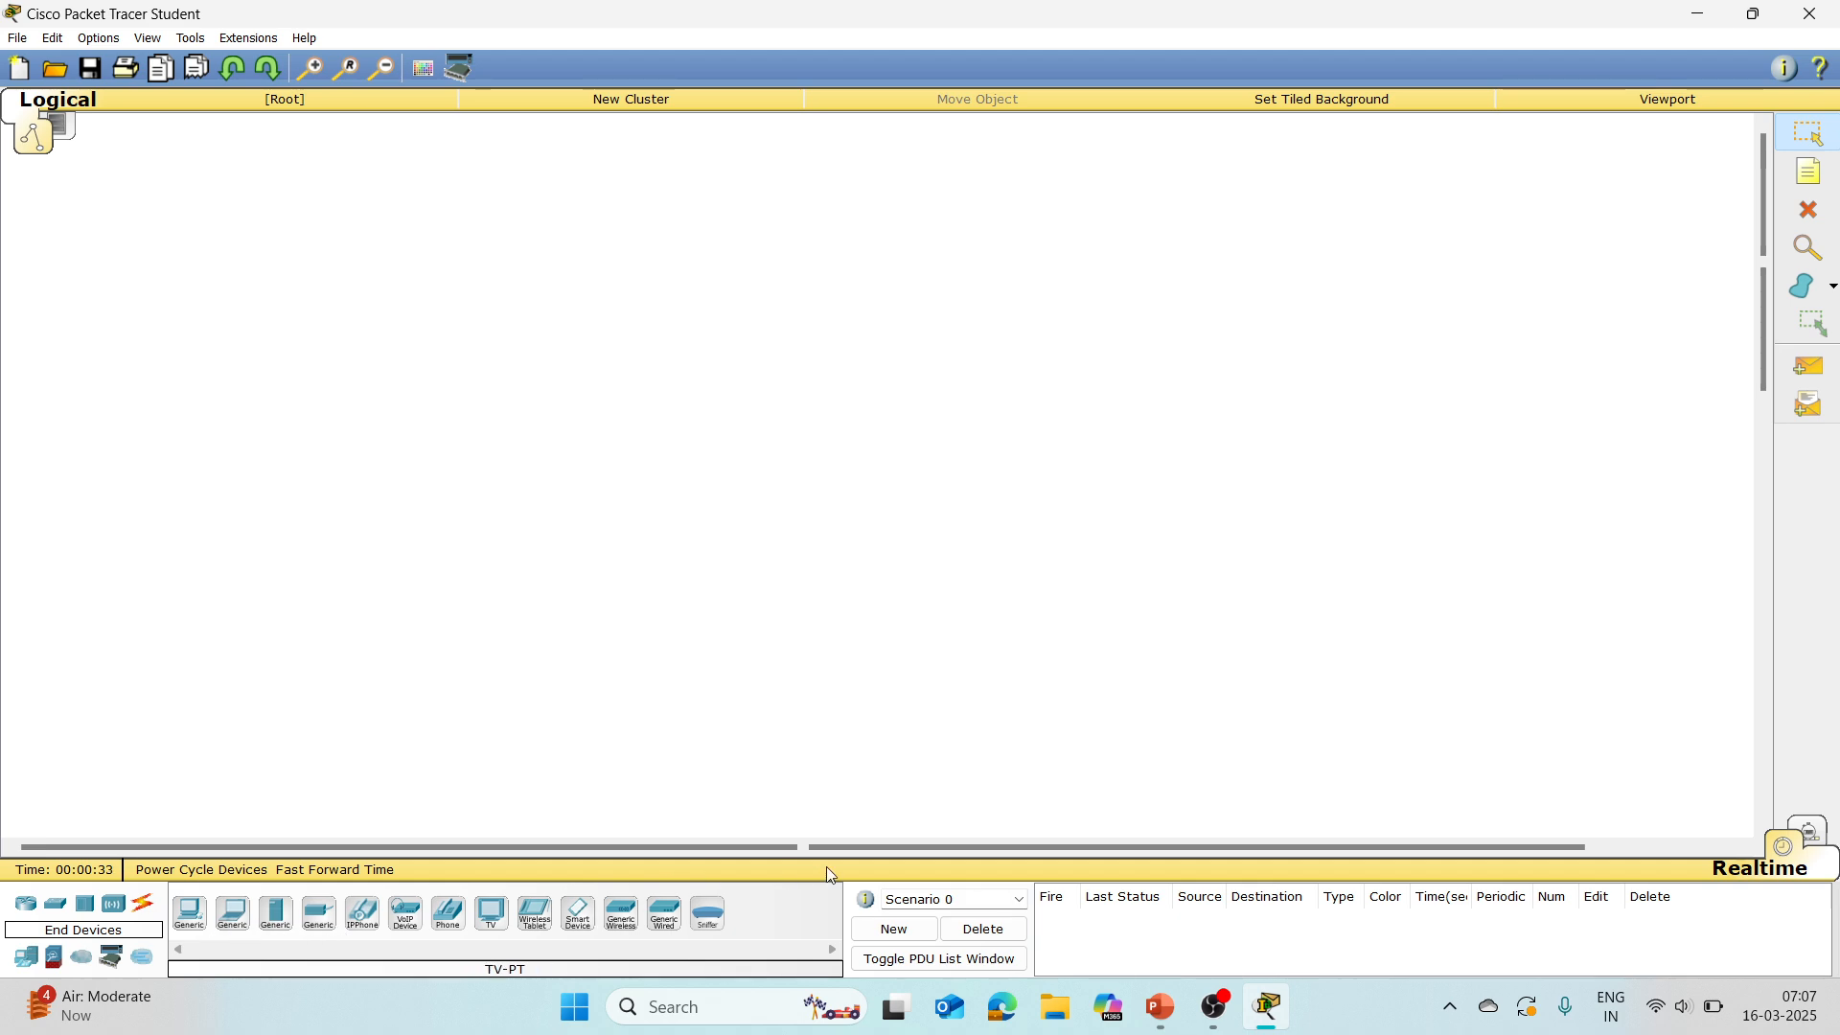
{"action": "left_click", "coordinate": [190, 913]}
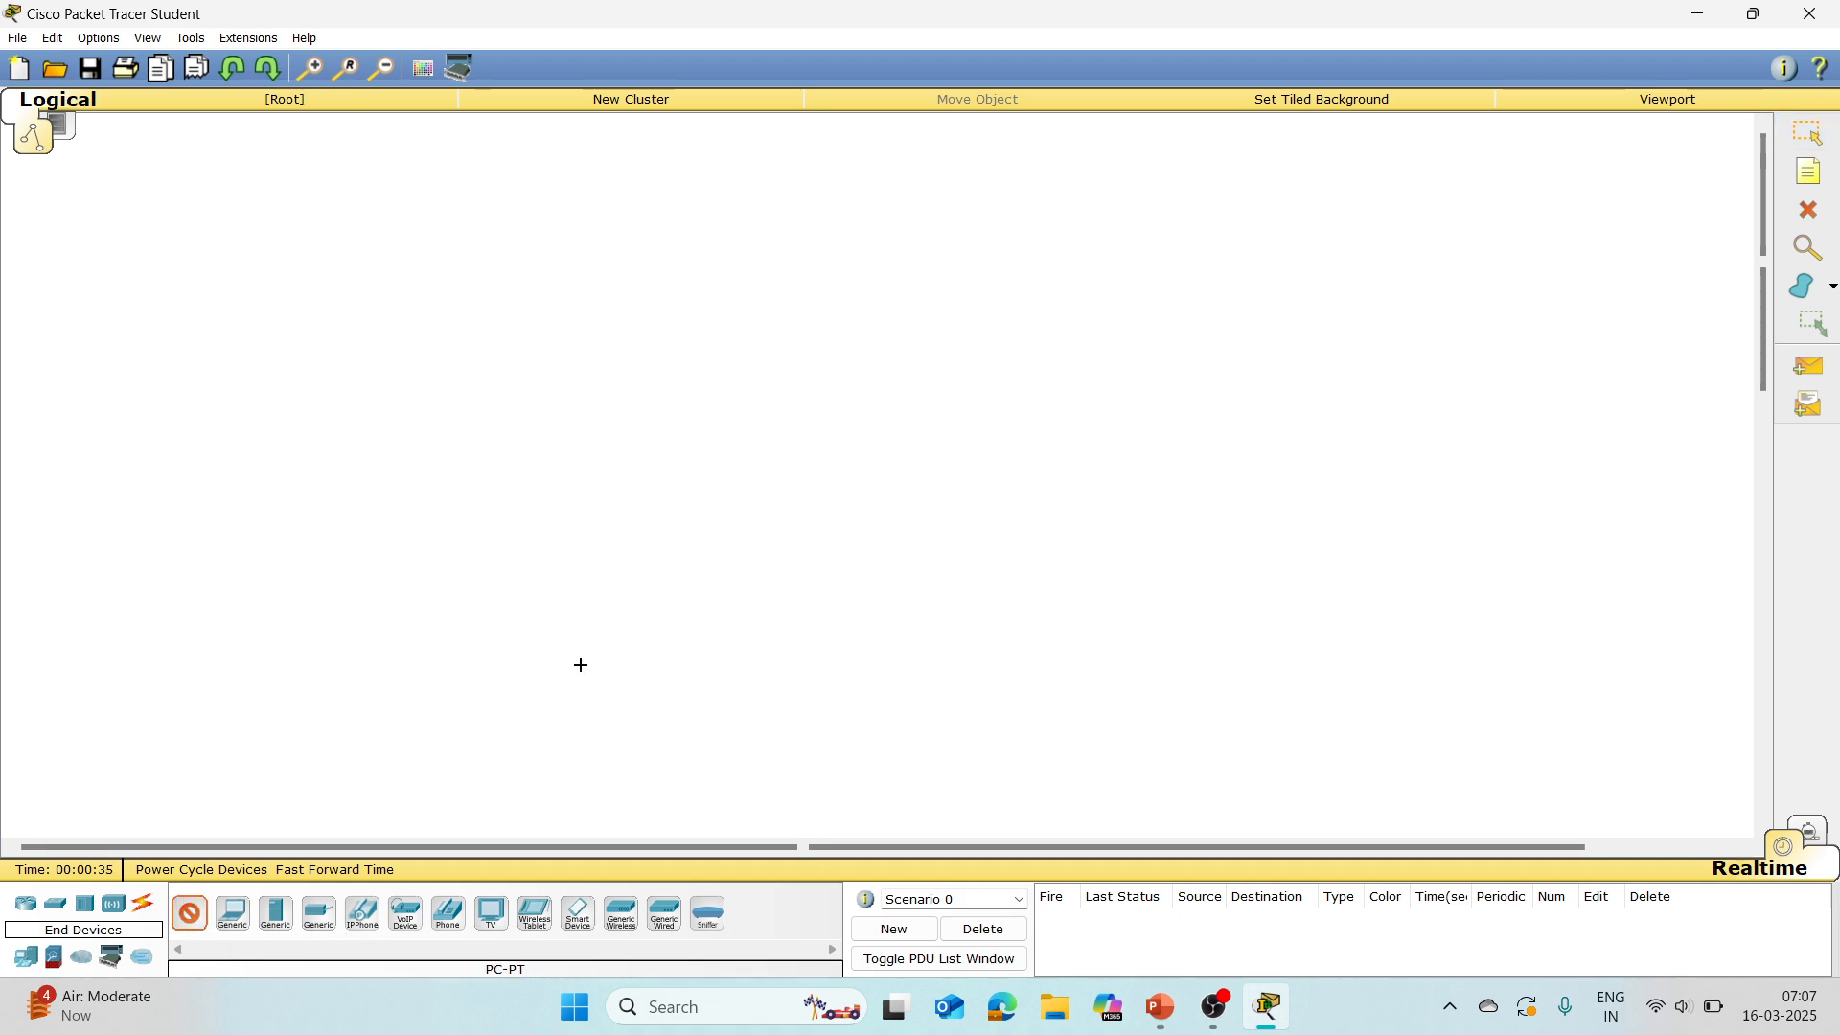
{"action": "left_click", "coordinate": [479, 479]}
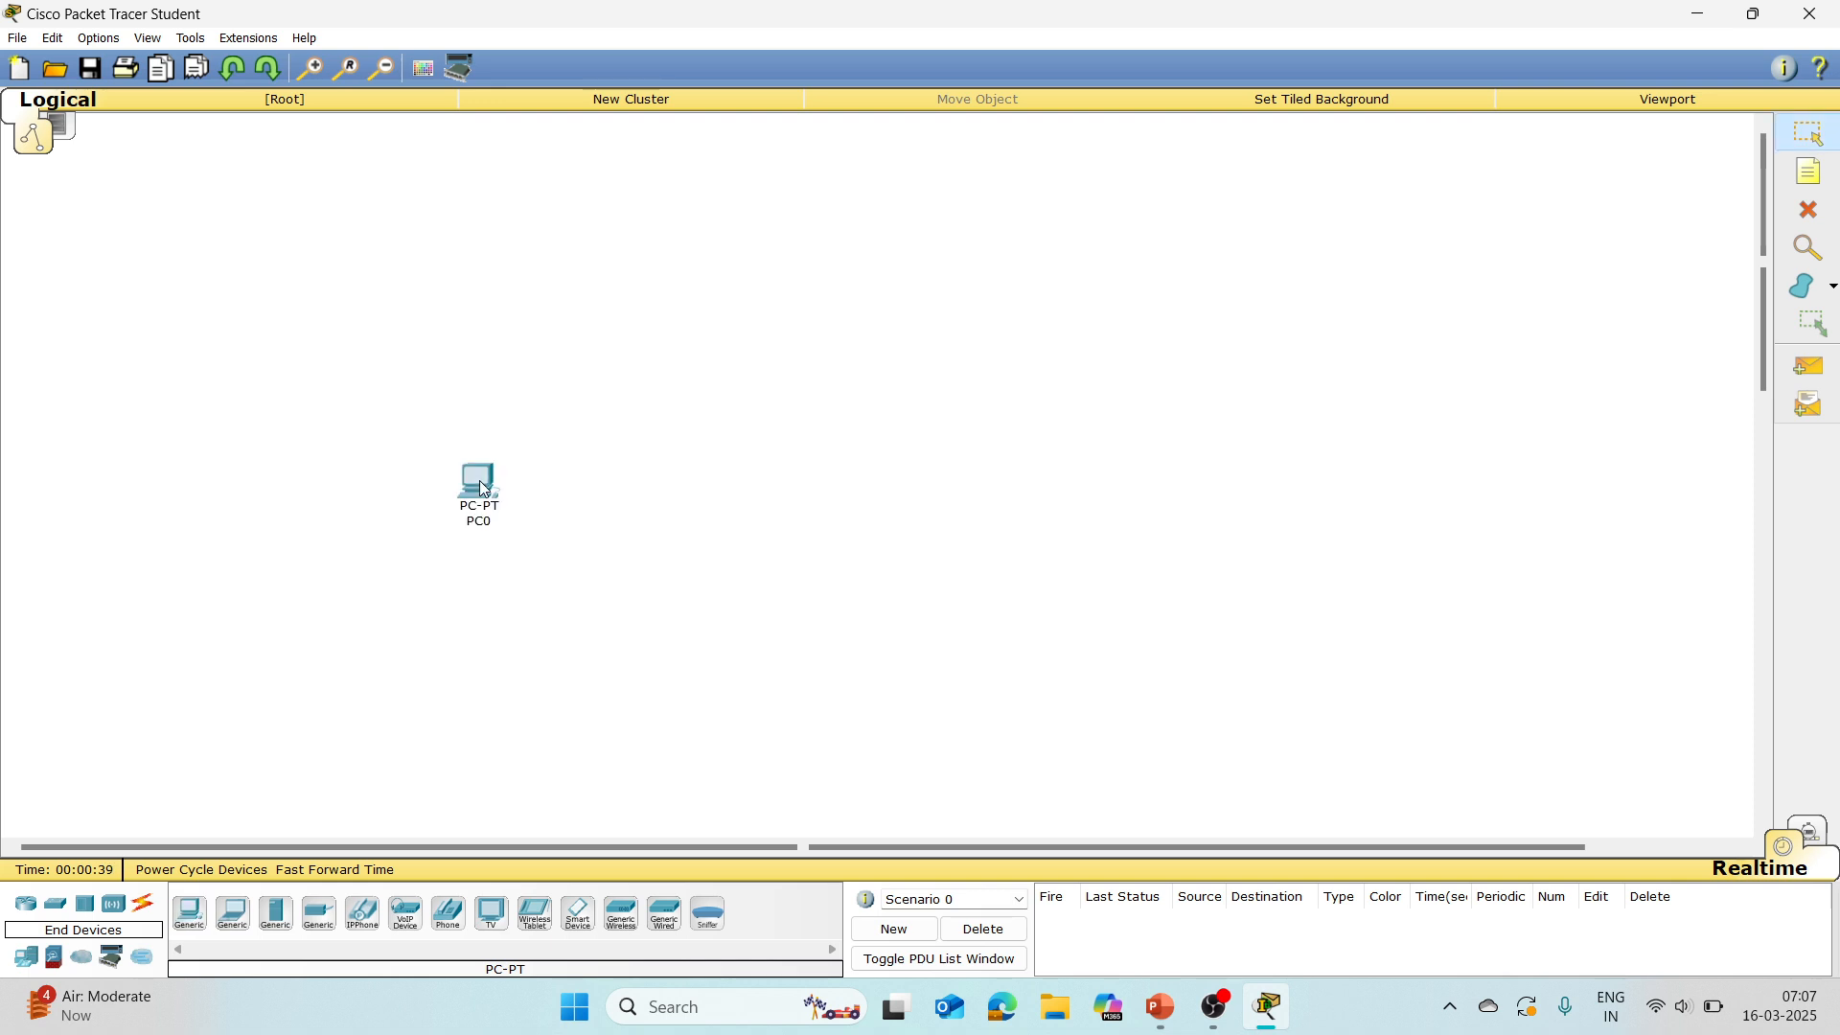
{"action": "left_click_drag", "start_coordinate": [484, 490], "coordinate": [328, 680]}
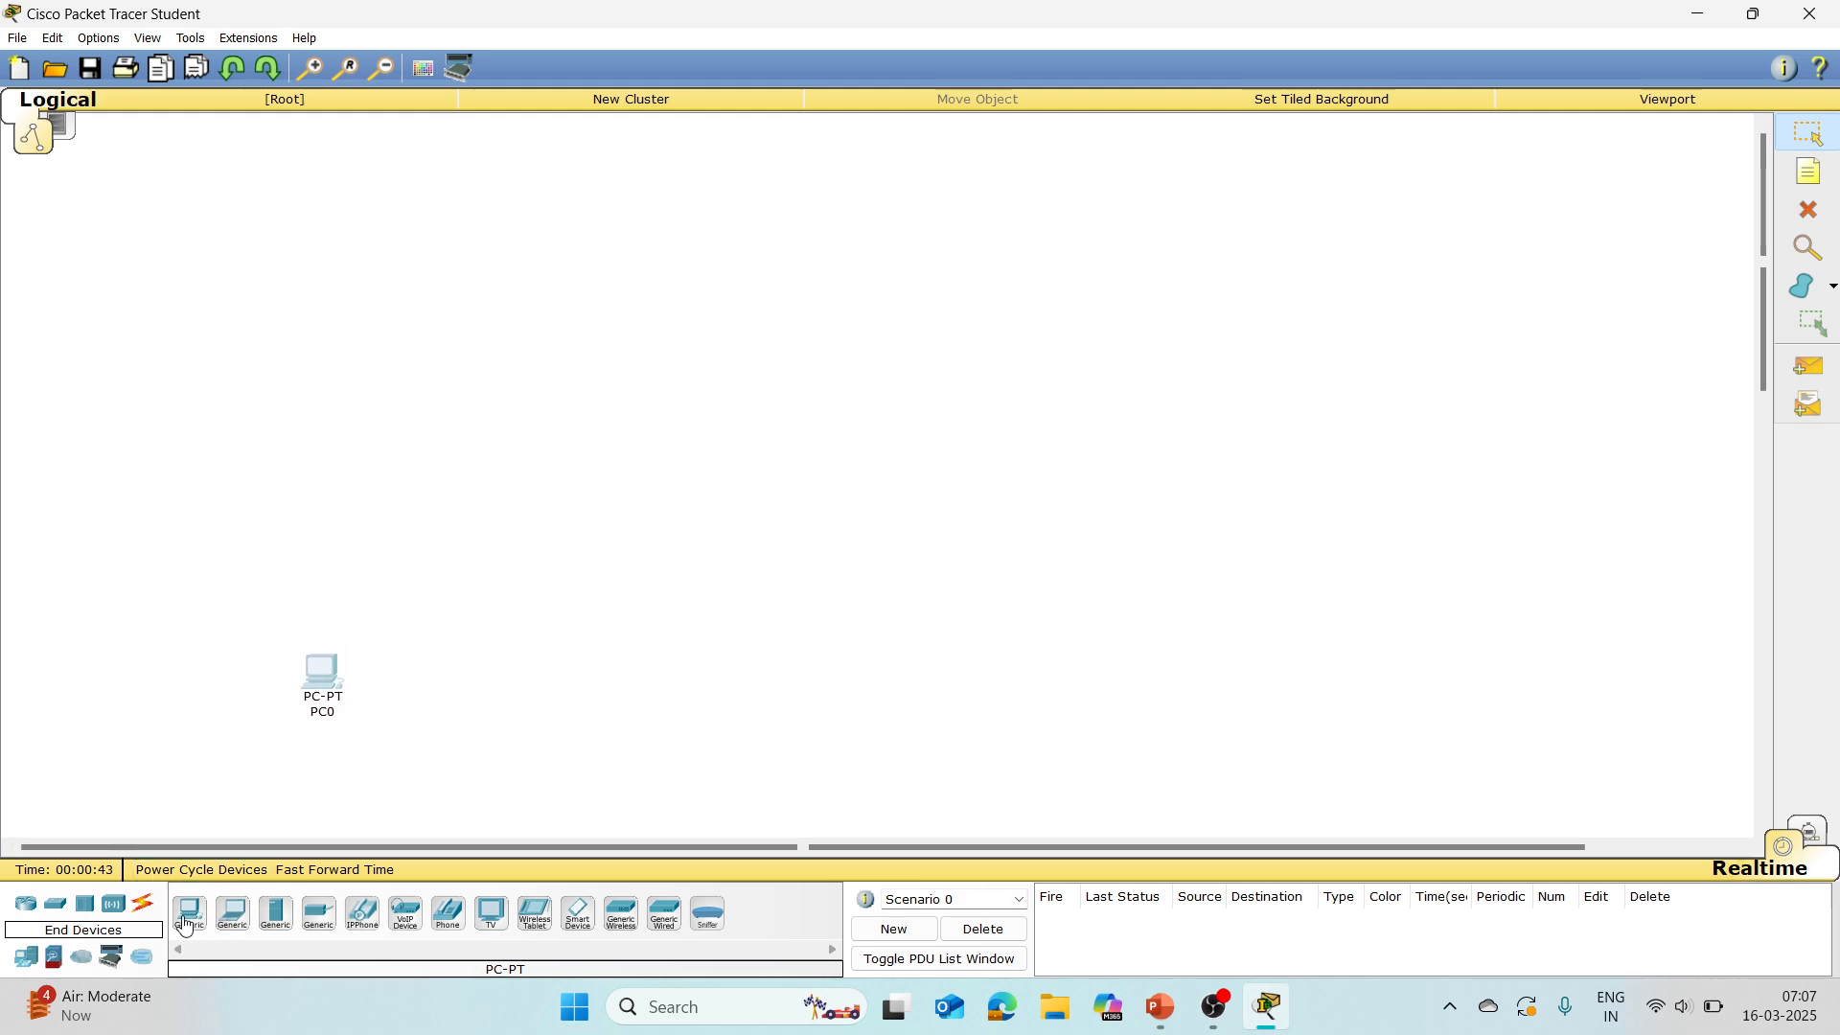
Step: Add four more generic PCs, spaced out in a row to the right of the first PC
{"action": "left_click", "coordinate": [188, 920]}
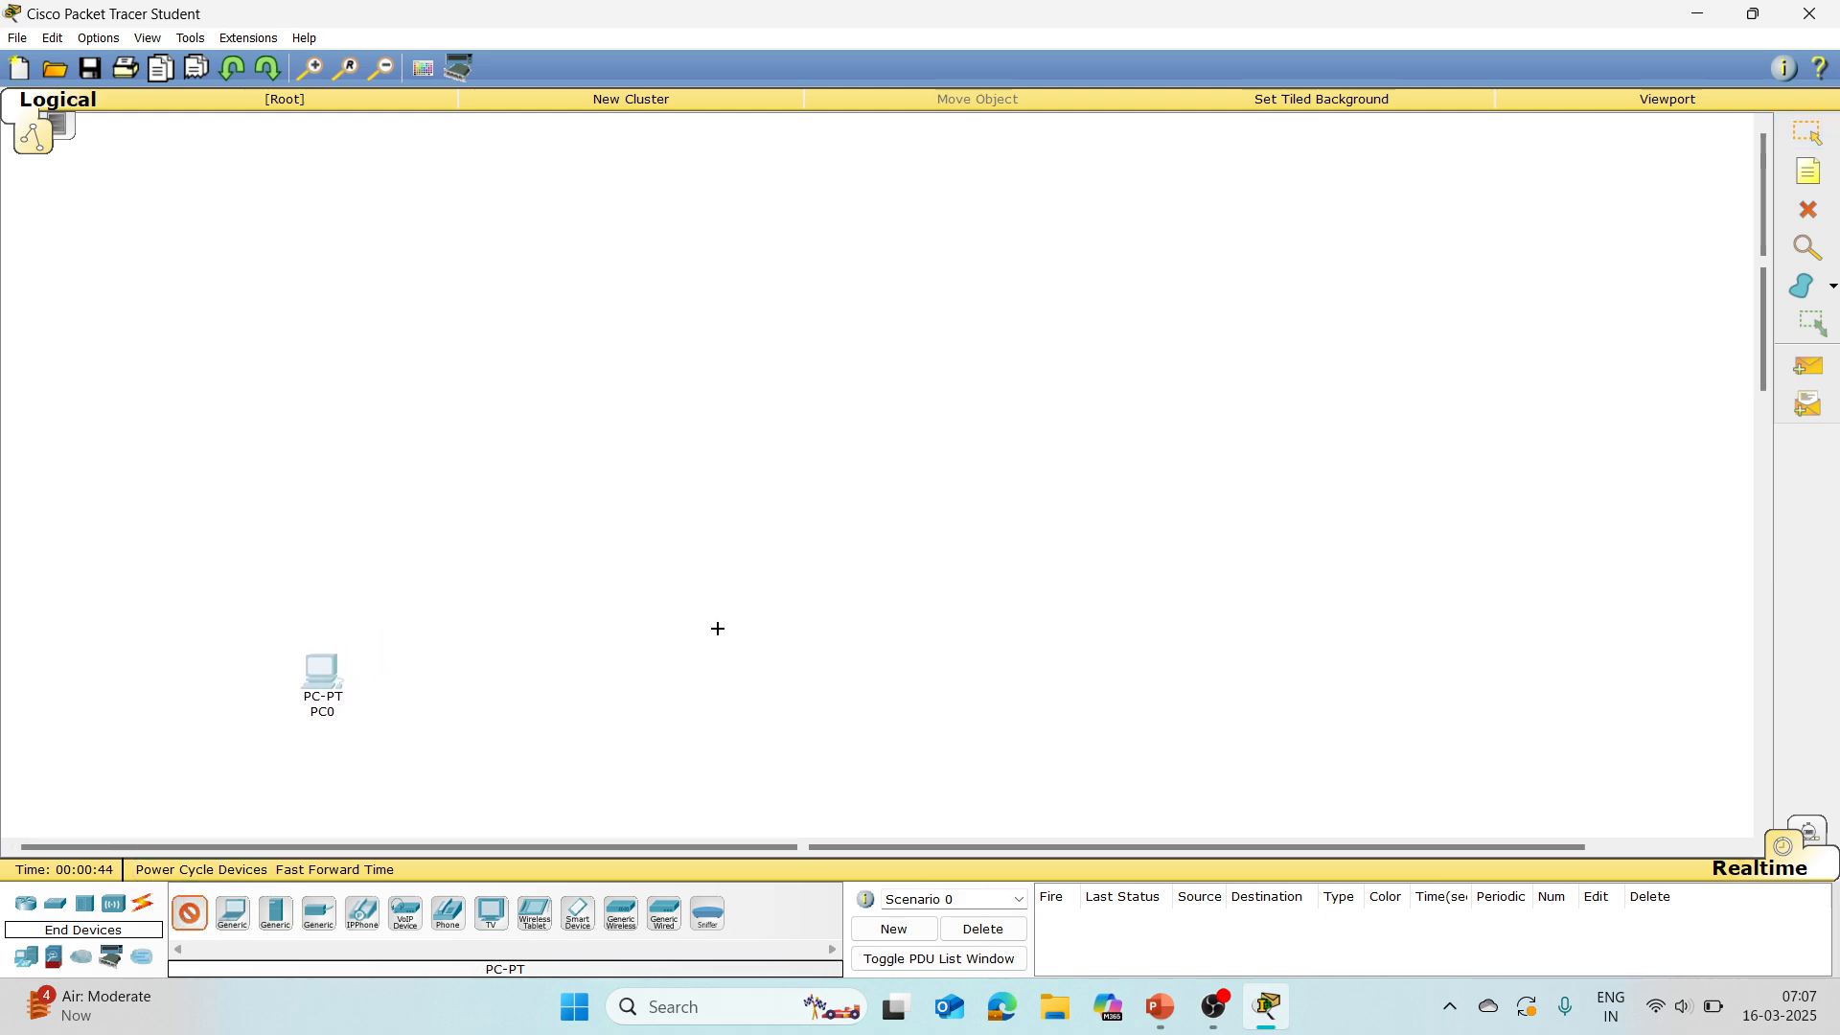
{"action": "left_click", "coordinate": [551, 699]}
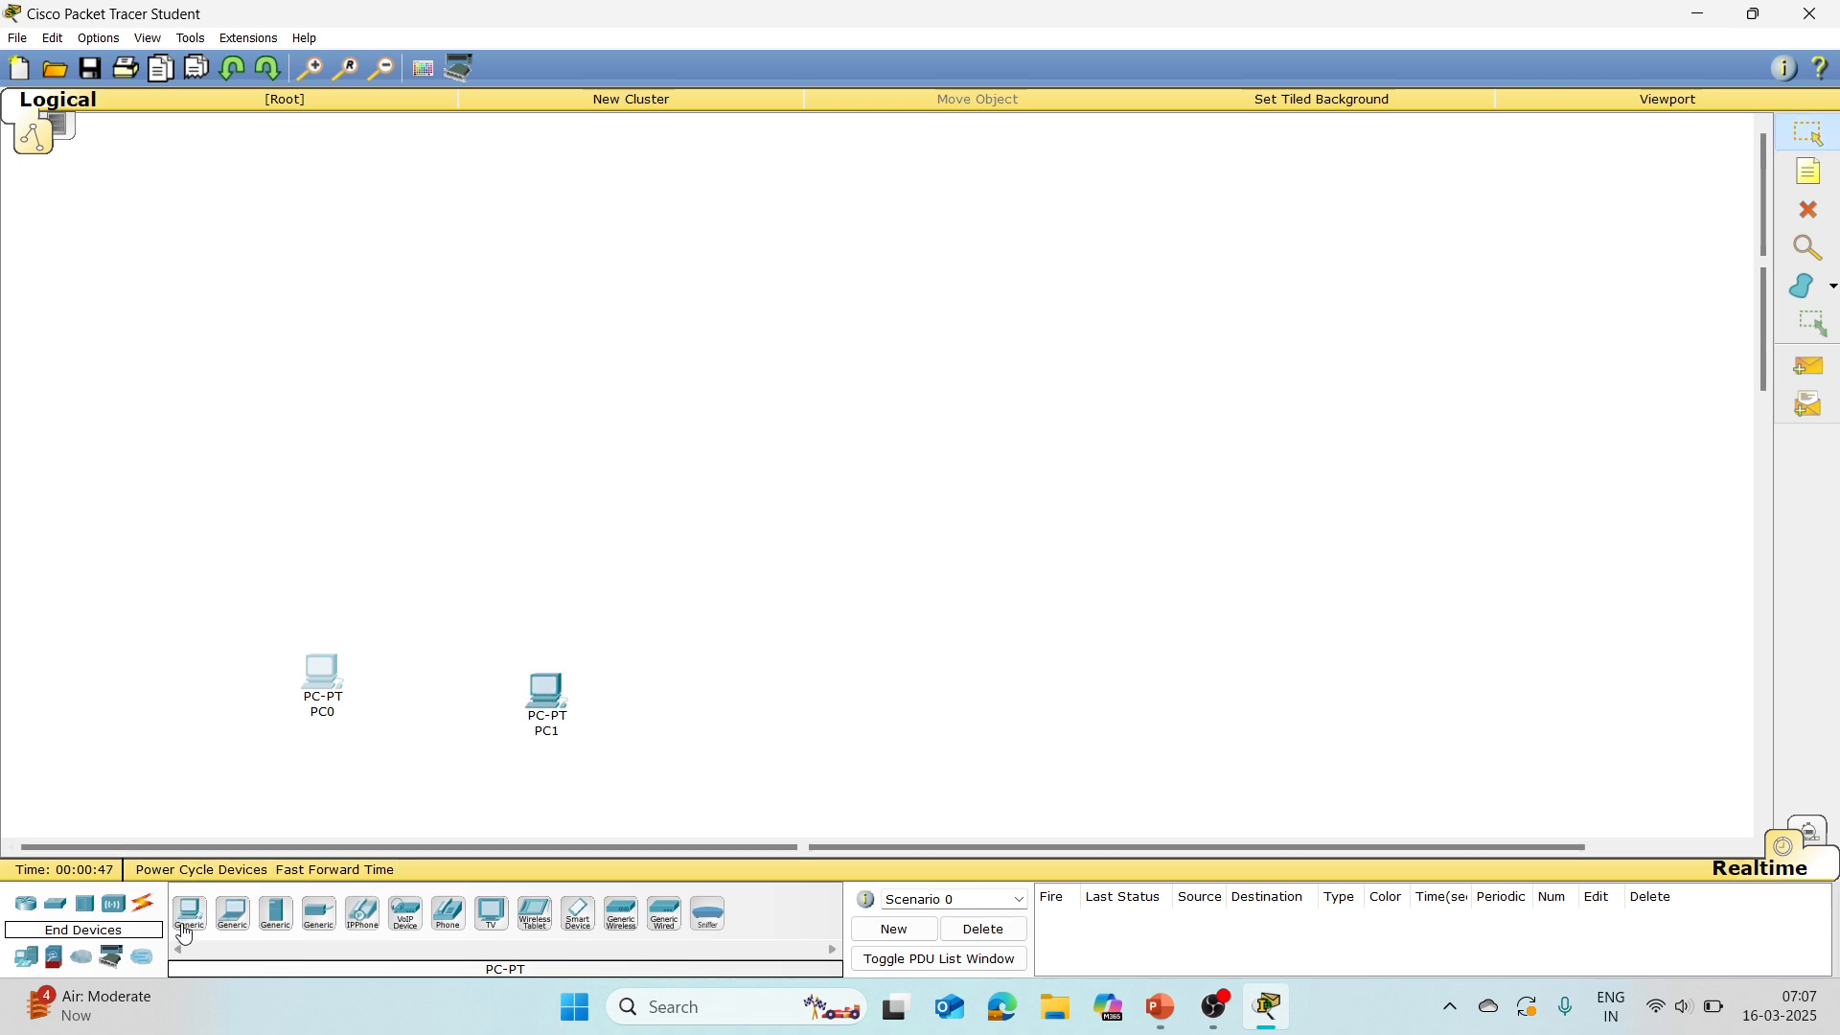
{"action": "left_click", "coordinate": [188, 920]}
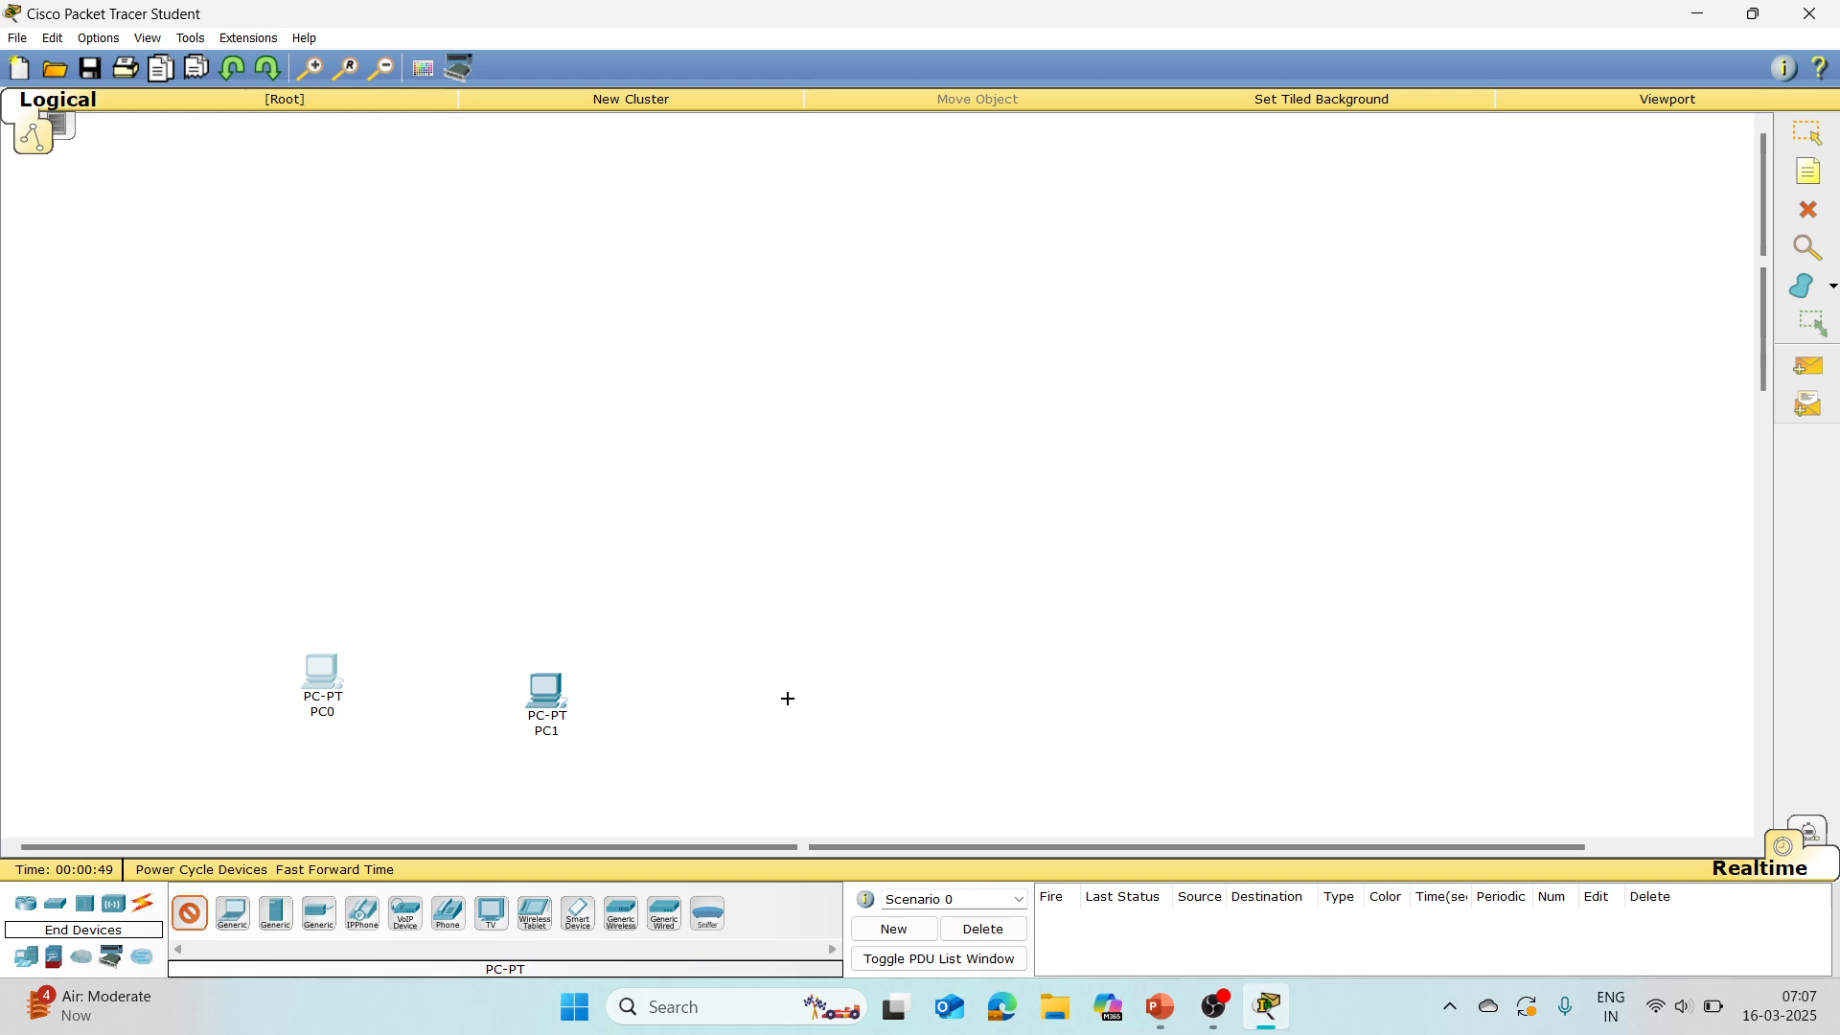
{"action": "left_click", "coordinate": [793, 707]}
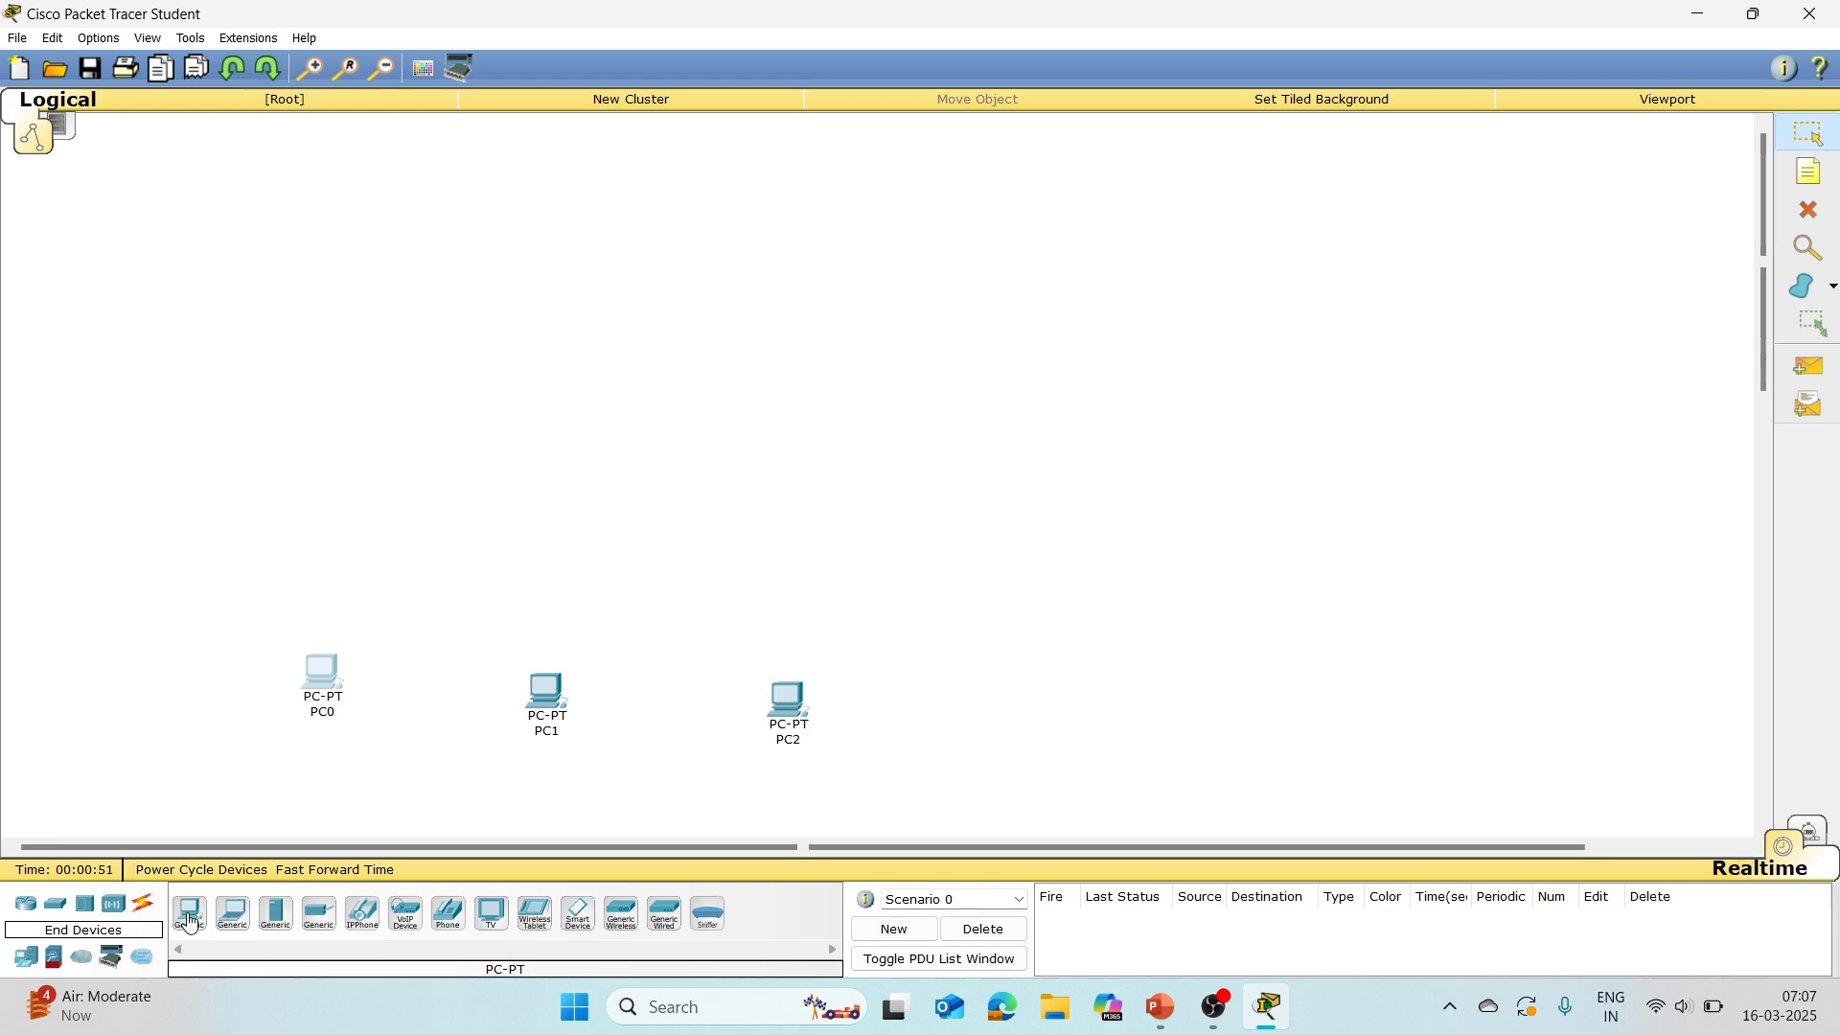
{"action": "left_click", "coordinate": [190, 920]}
{"action": "left_click", "coordinate": [1024, 689]}
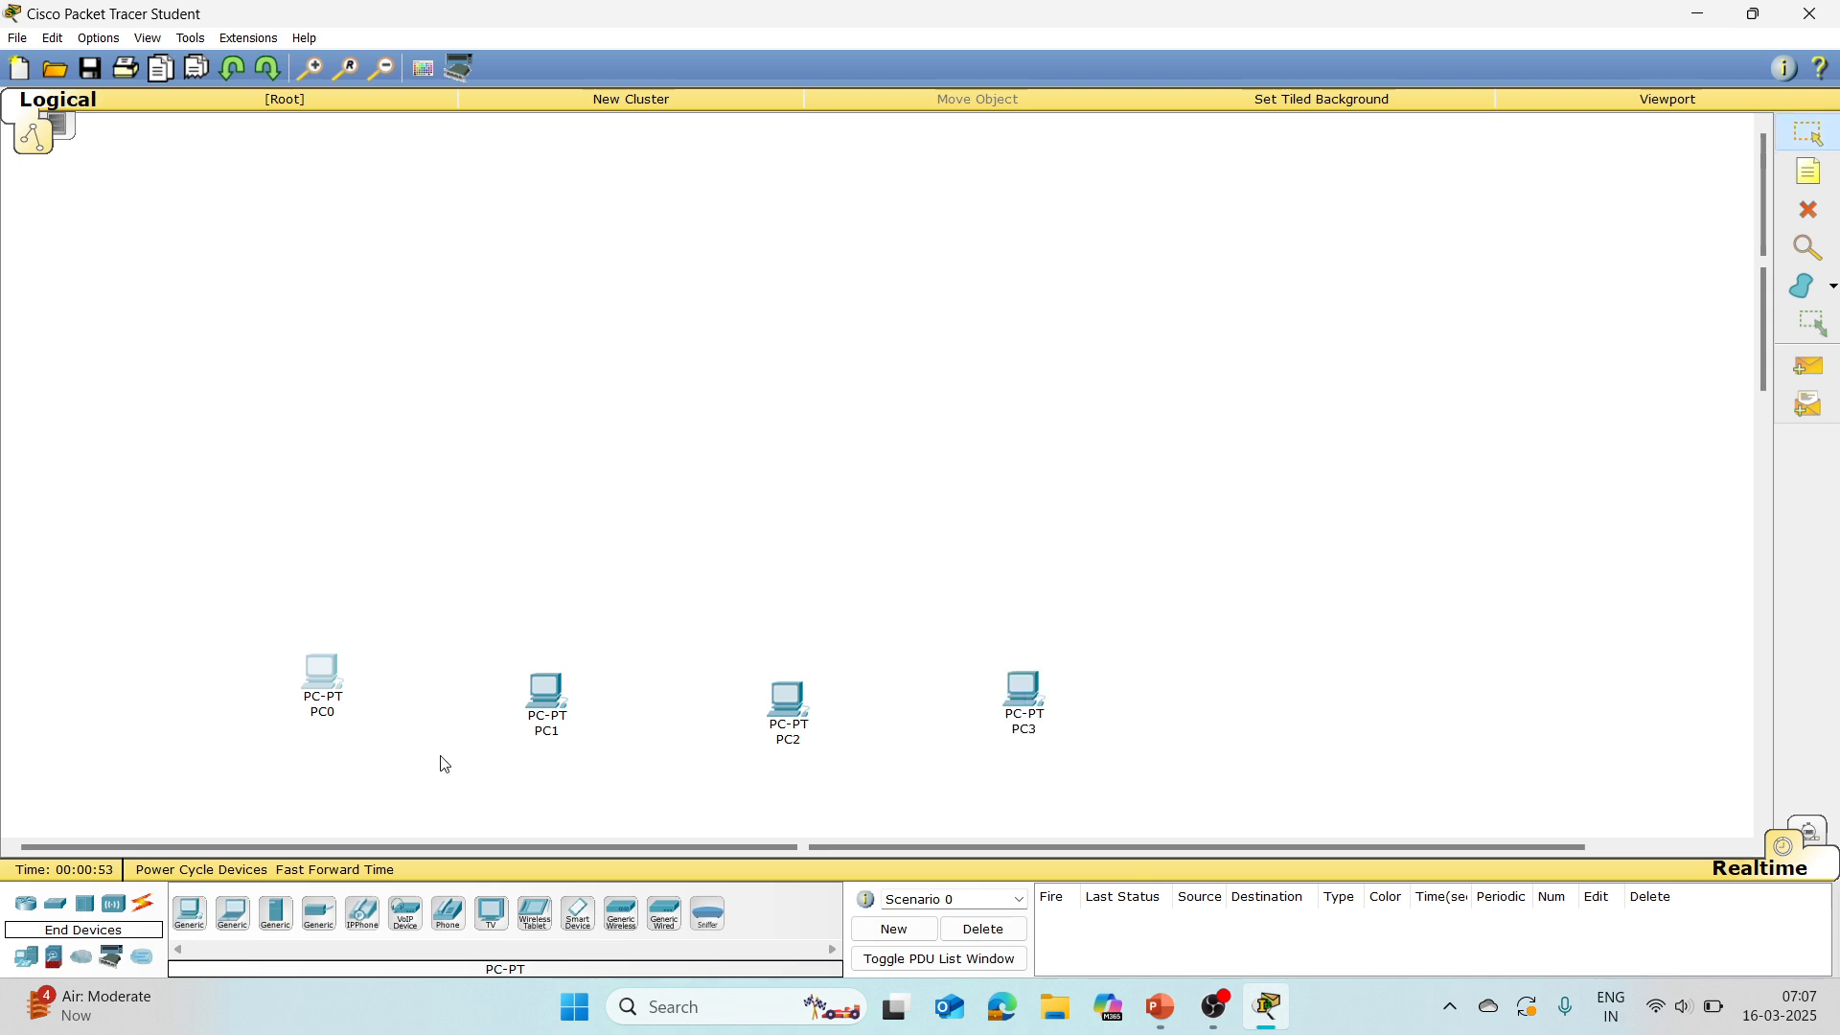
{"action": "left_click", "coordinate": [190, 916]}
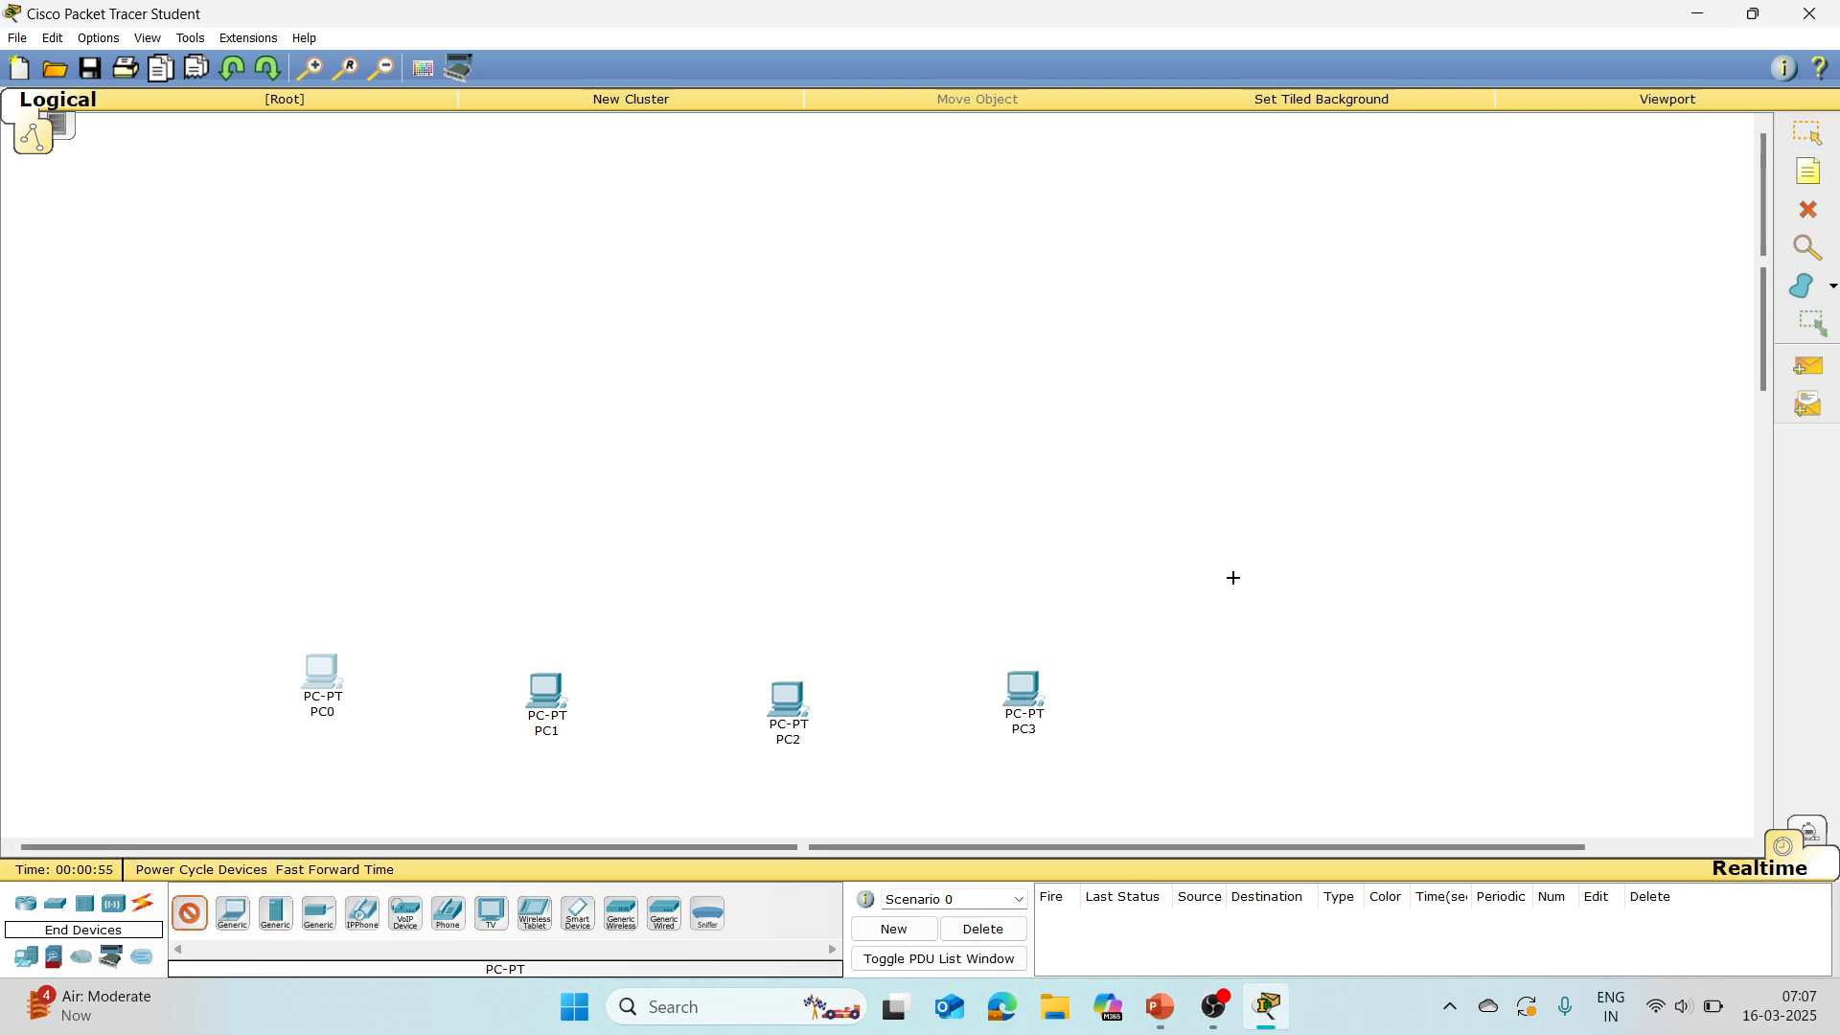
{"action": "left_click", "coordinate": [1283, 682]}
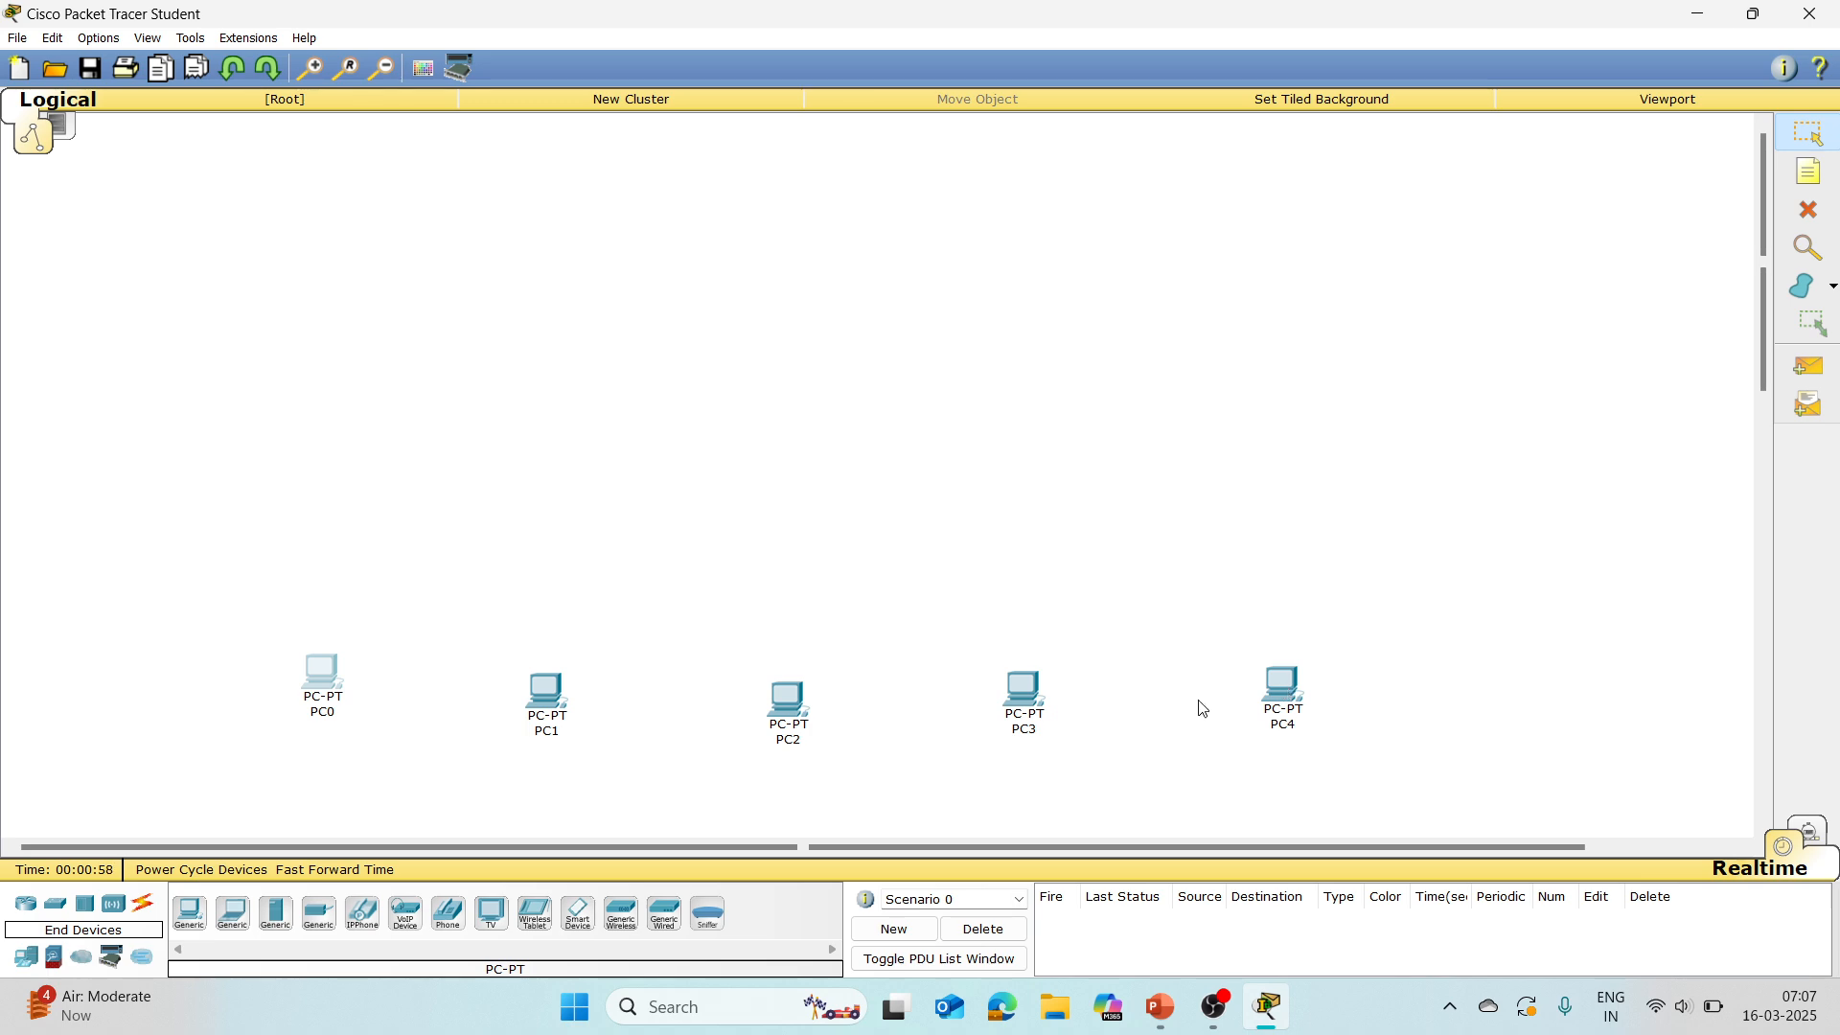
Step: Add a generic hub (Hub-PT) above the row of PCs
{"action": "left_click", "coordinate": [85, 907]}
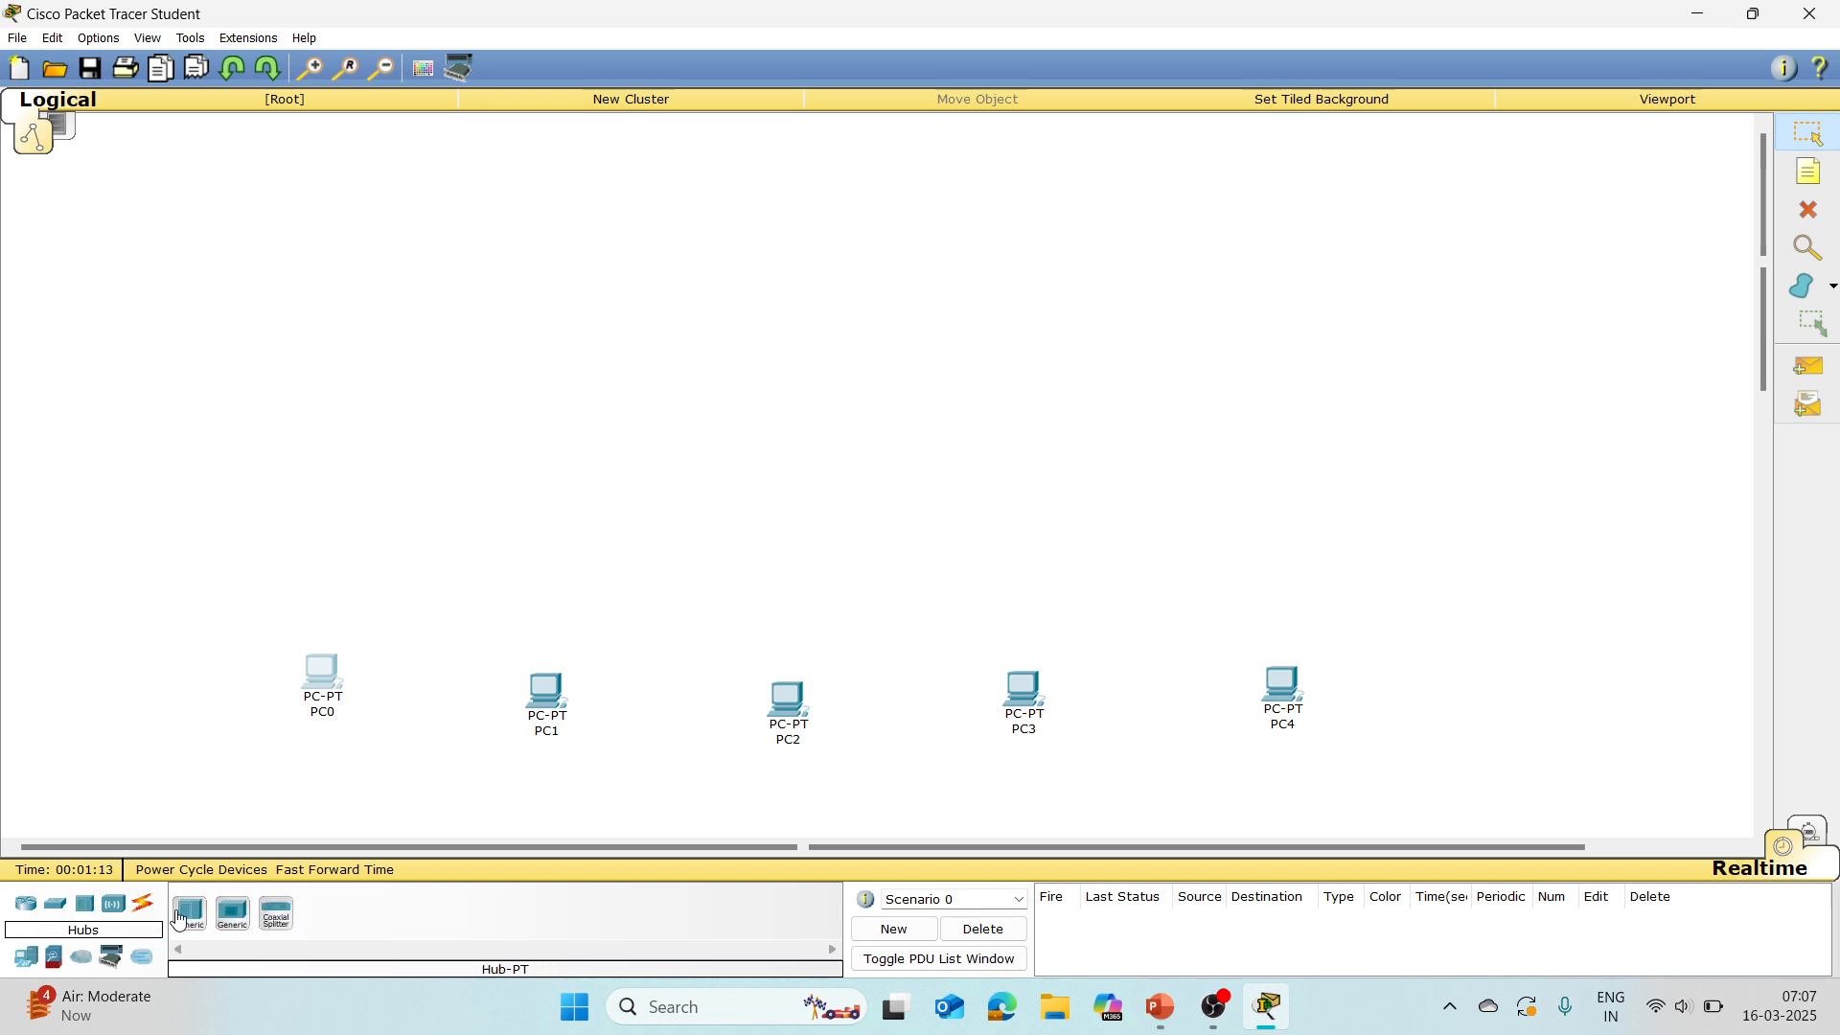
{"action": "left_click", "coordinate": [191, 916]}
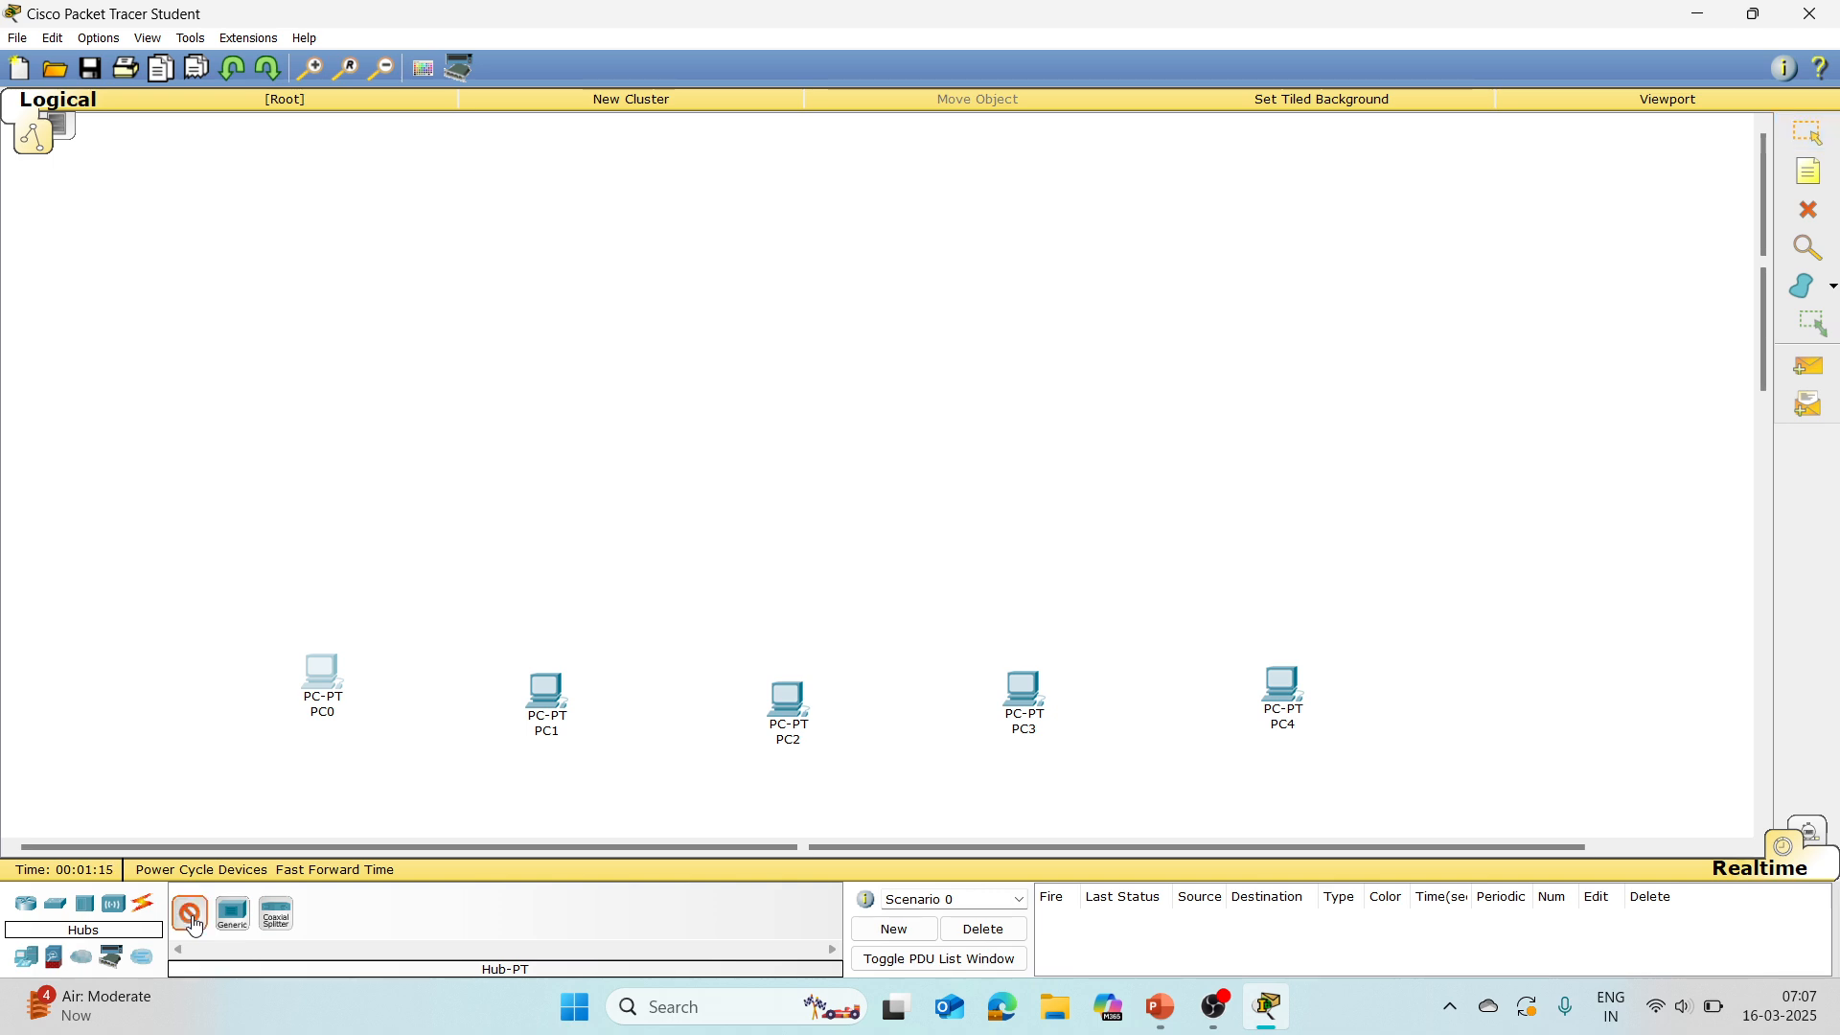
{"action": "left_click", "coordinate": [708, 267]}
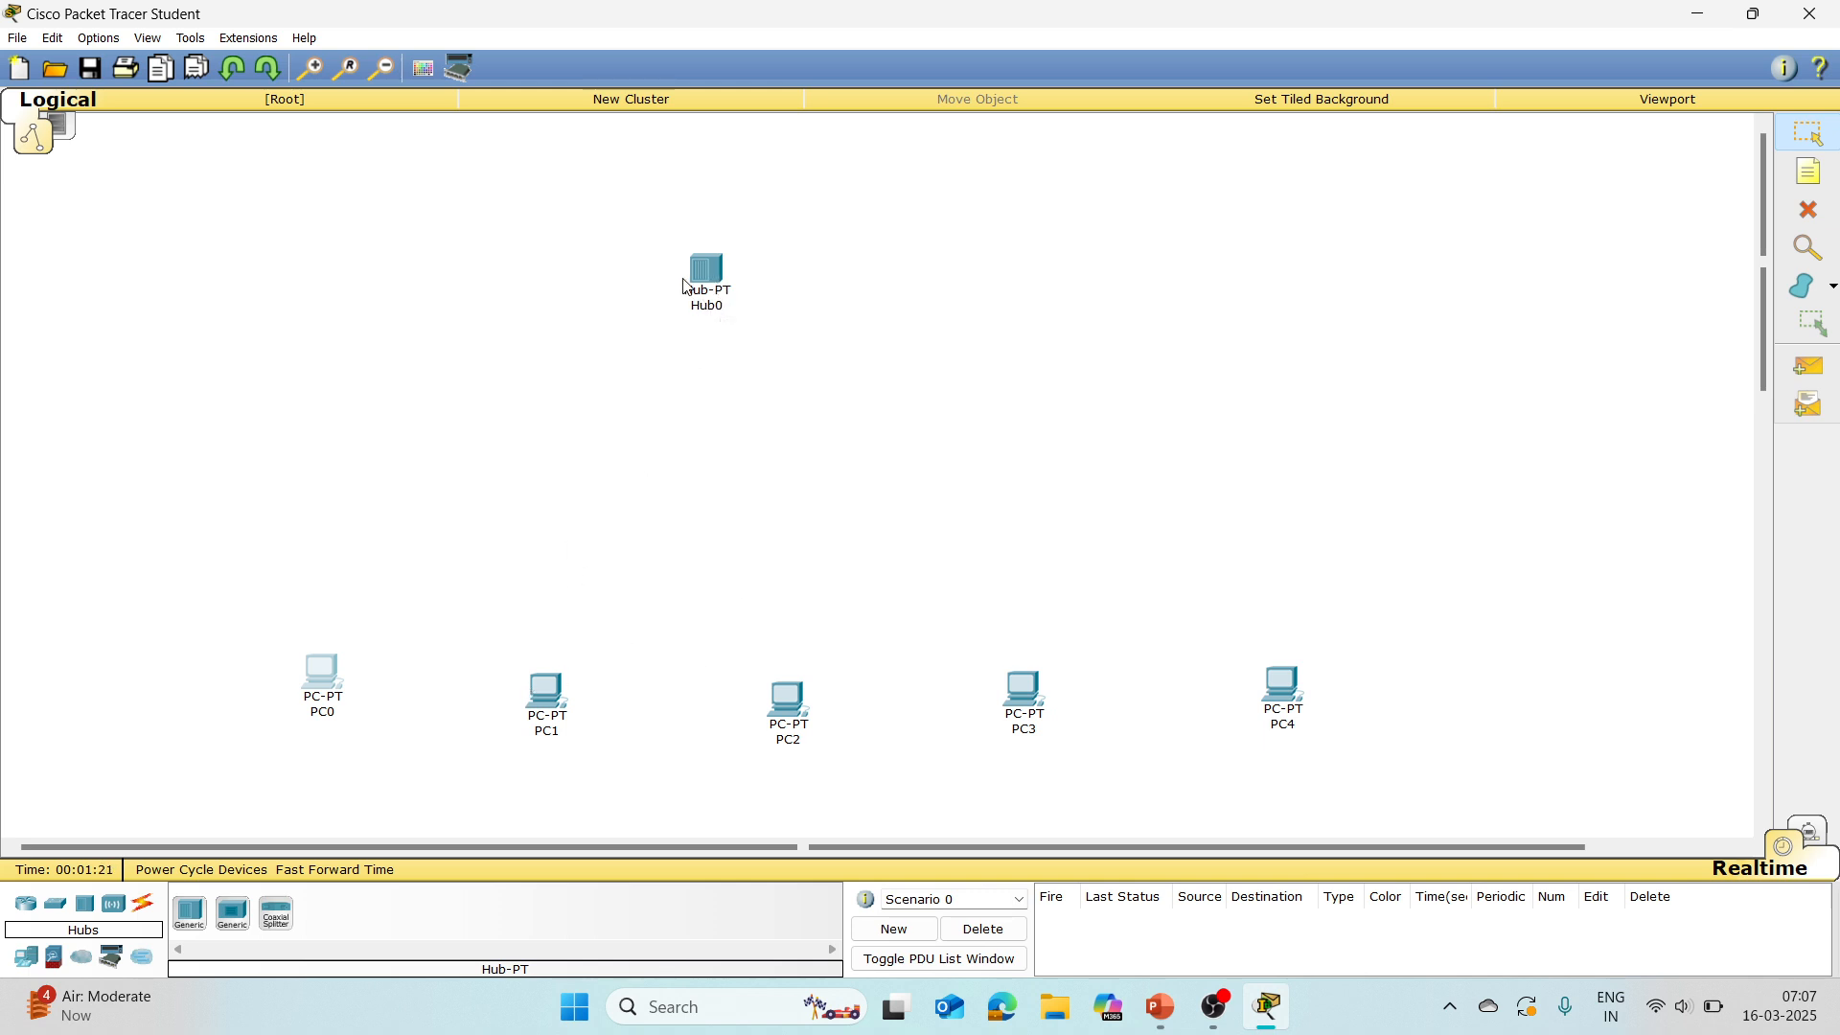
Step: Examine the hub's port list and its physical device view, and close its window
{"action": "mouse_move", "coordinate": [704, 295]}
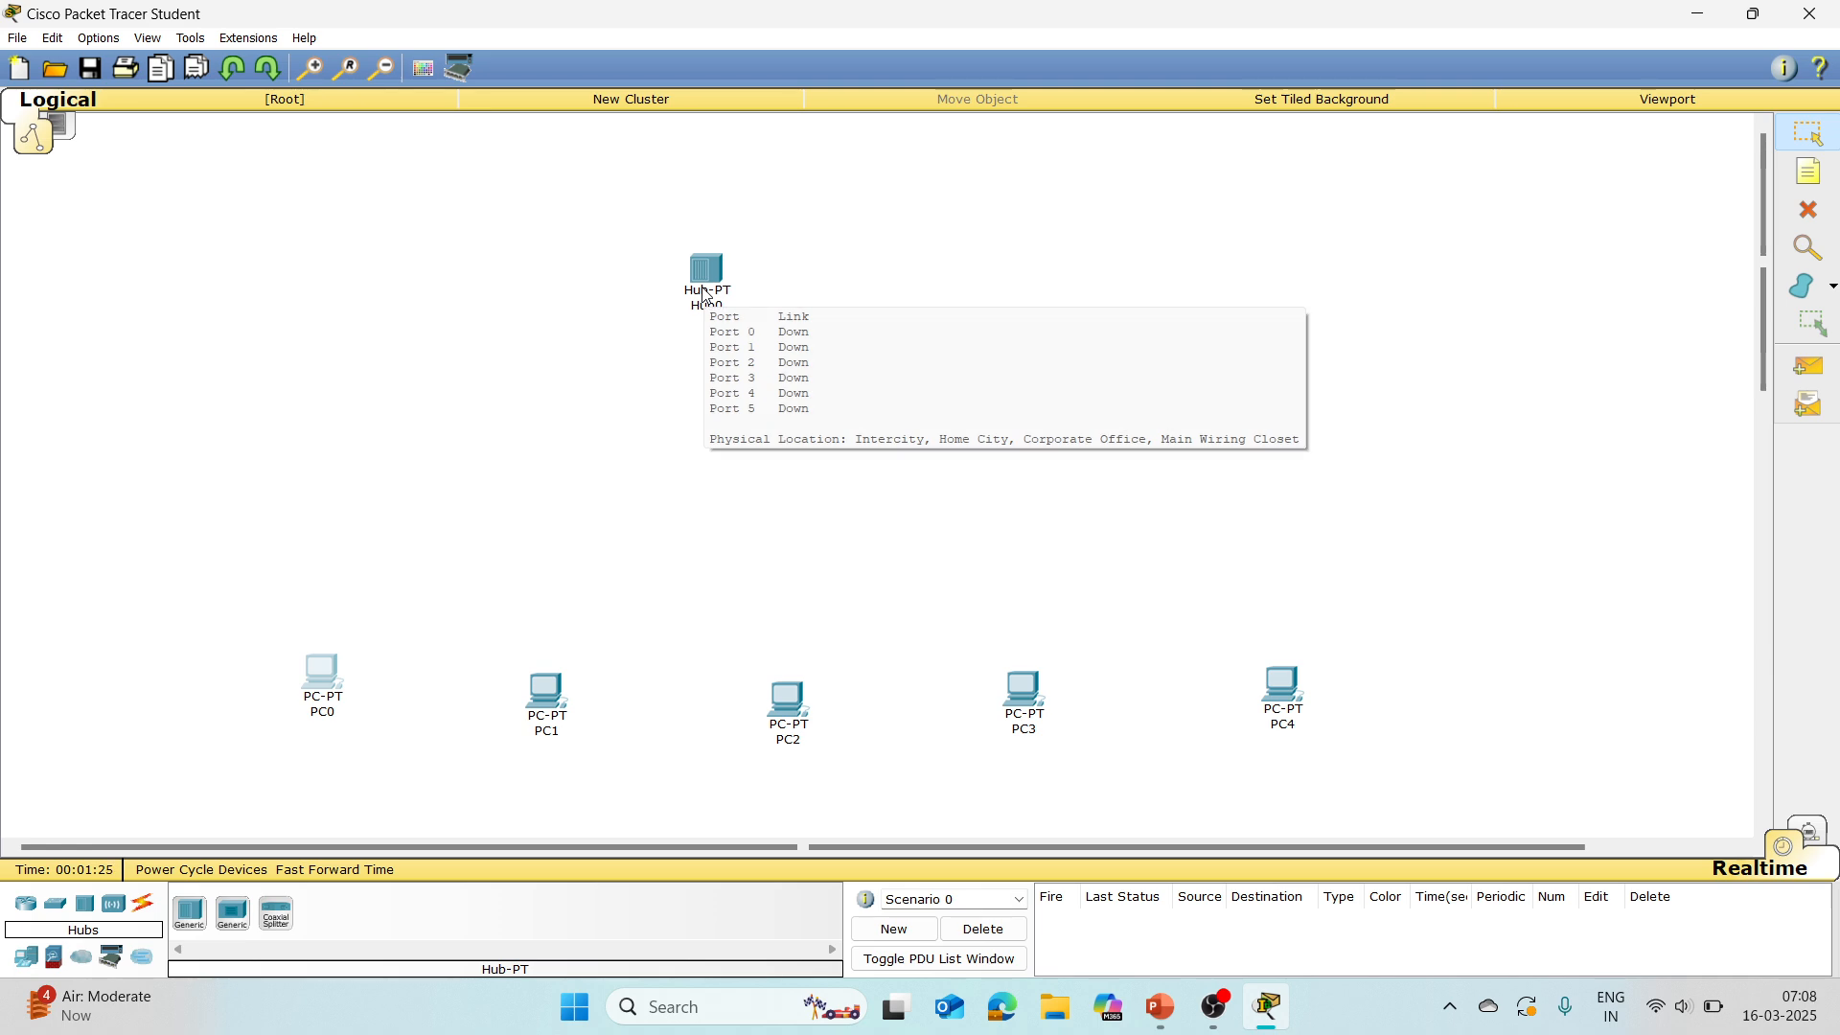
{"action": "left_click", "coordinate": [704, 295]}
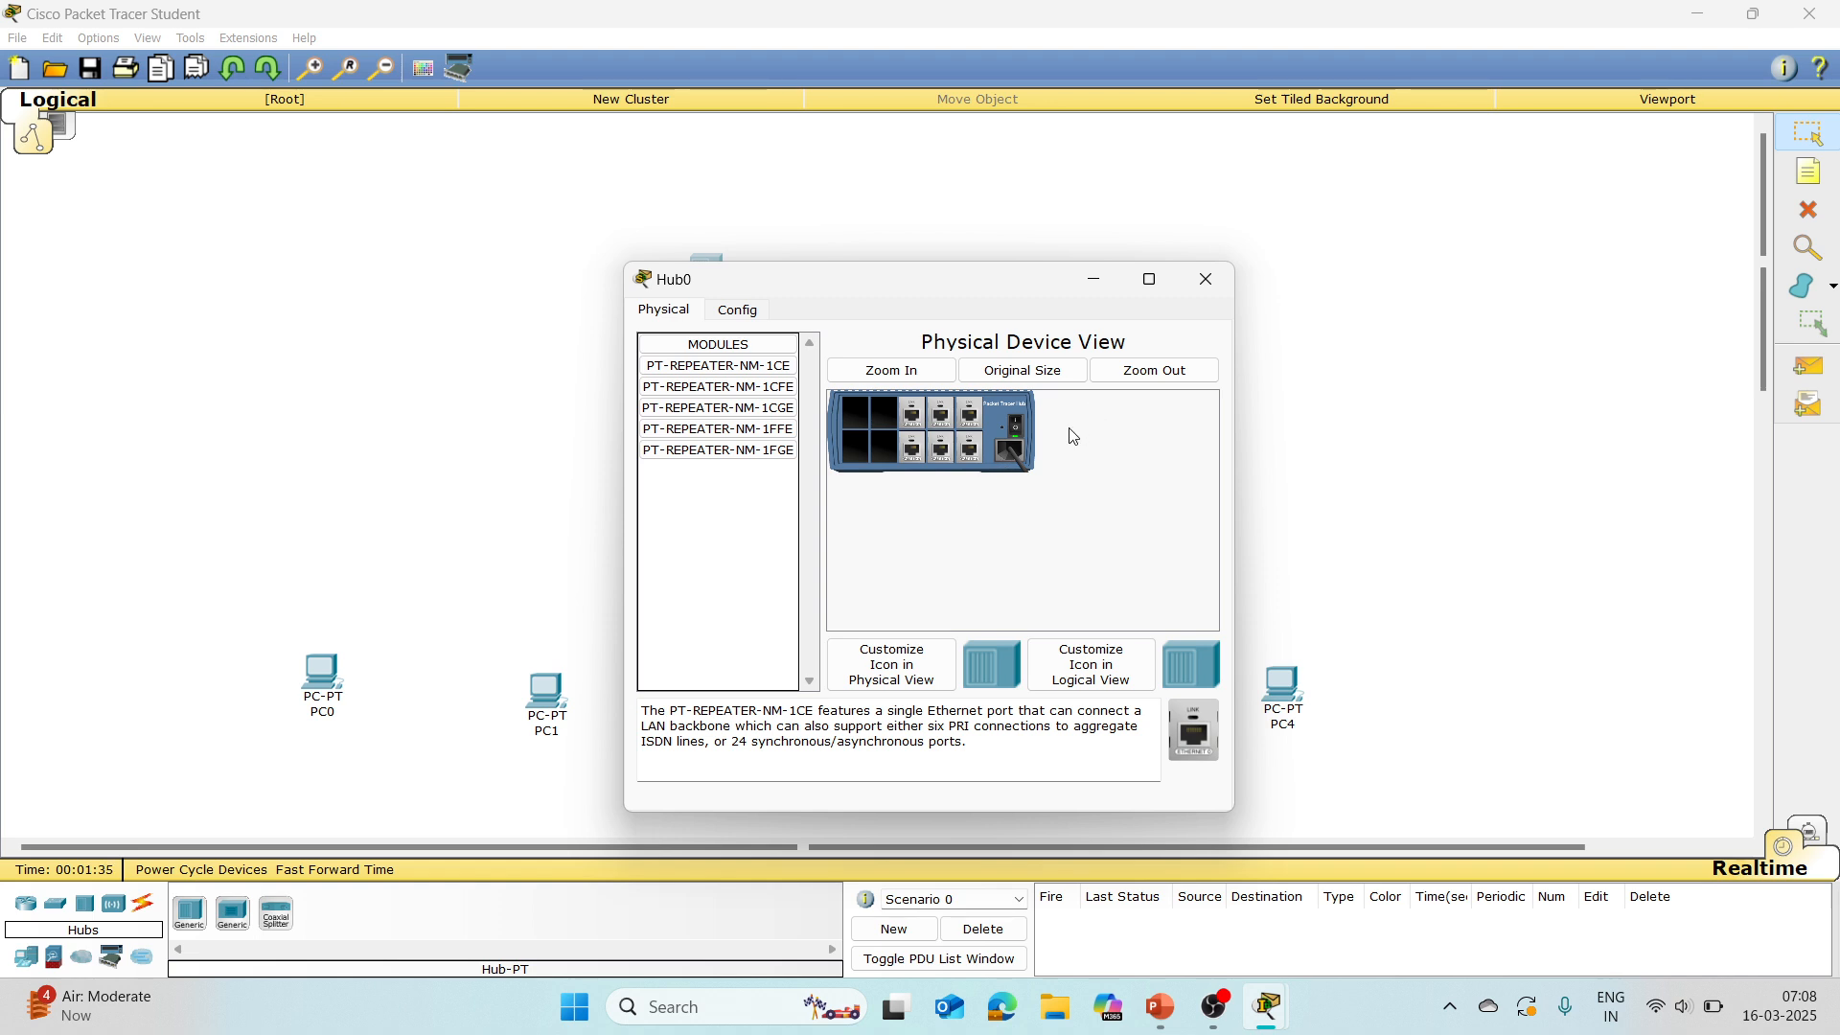
{"action": "left_click", "coordinate": [1206, 281]}
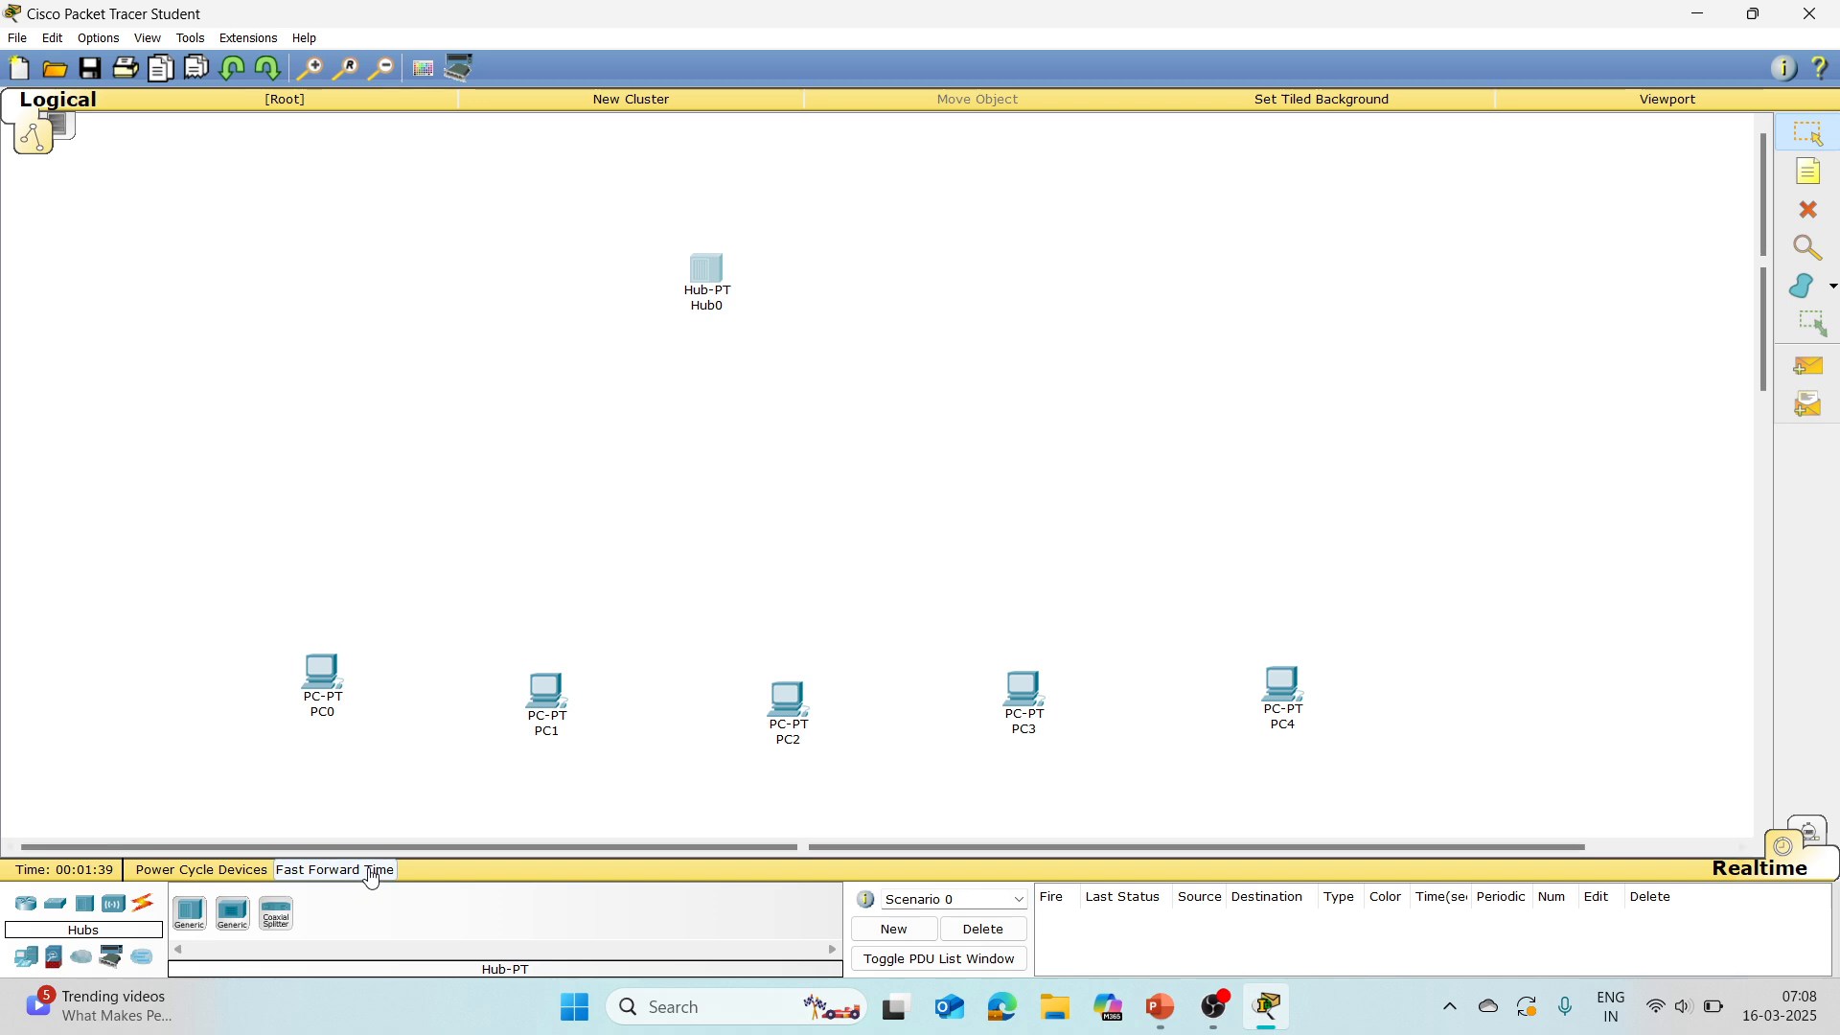
Step: Connect PC0's FastEthernet0 to Port 0 of the hub with a copper straight-through cable
{"action": "left_click", "coordinate": [145, 911]}
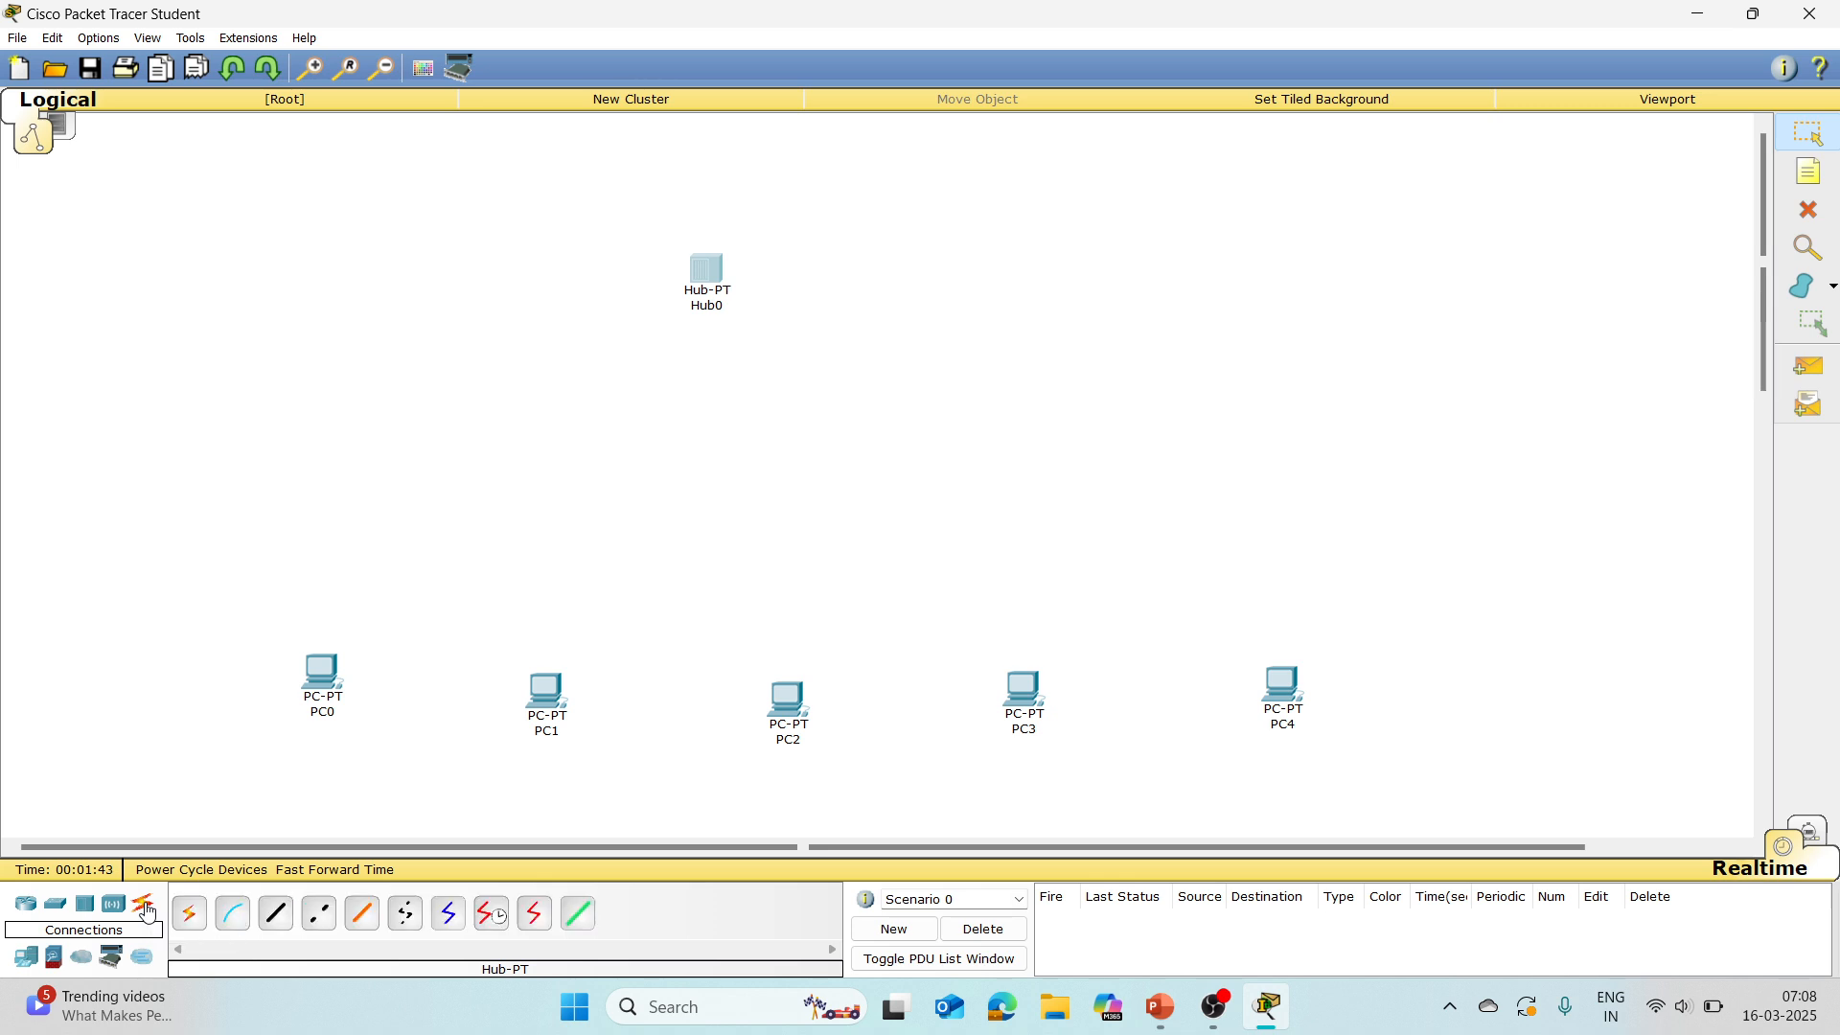
{"action": "left_click", "coordinate": [277, 915]}
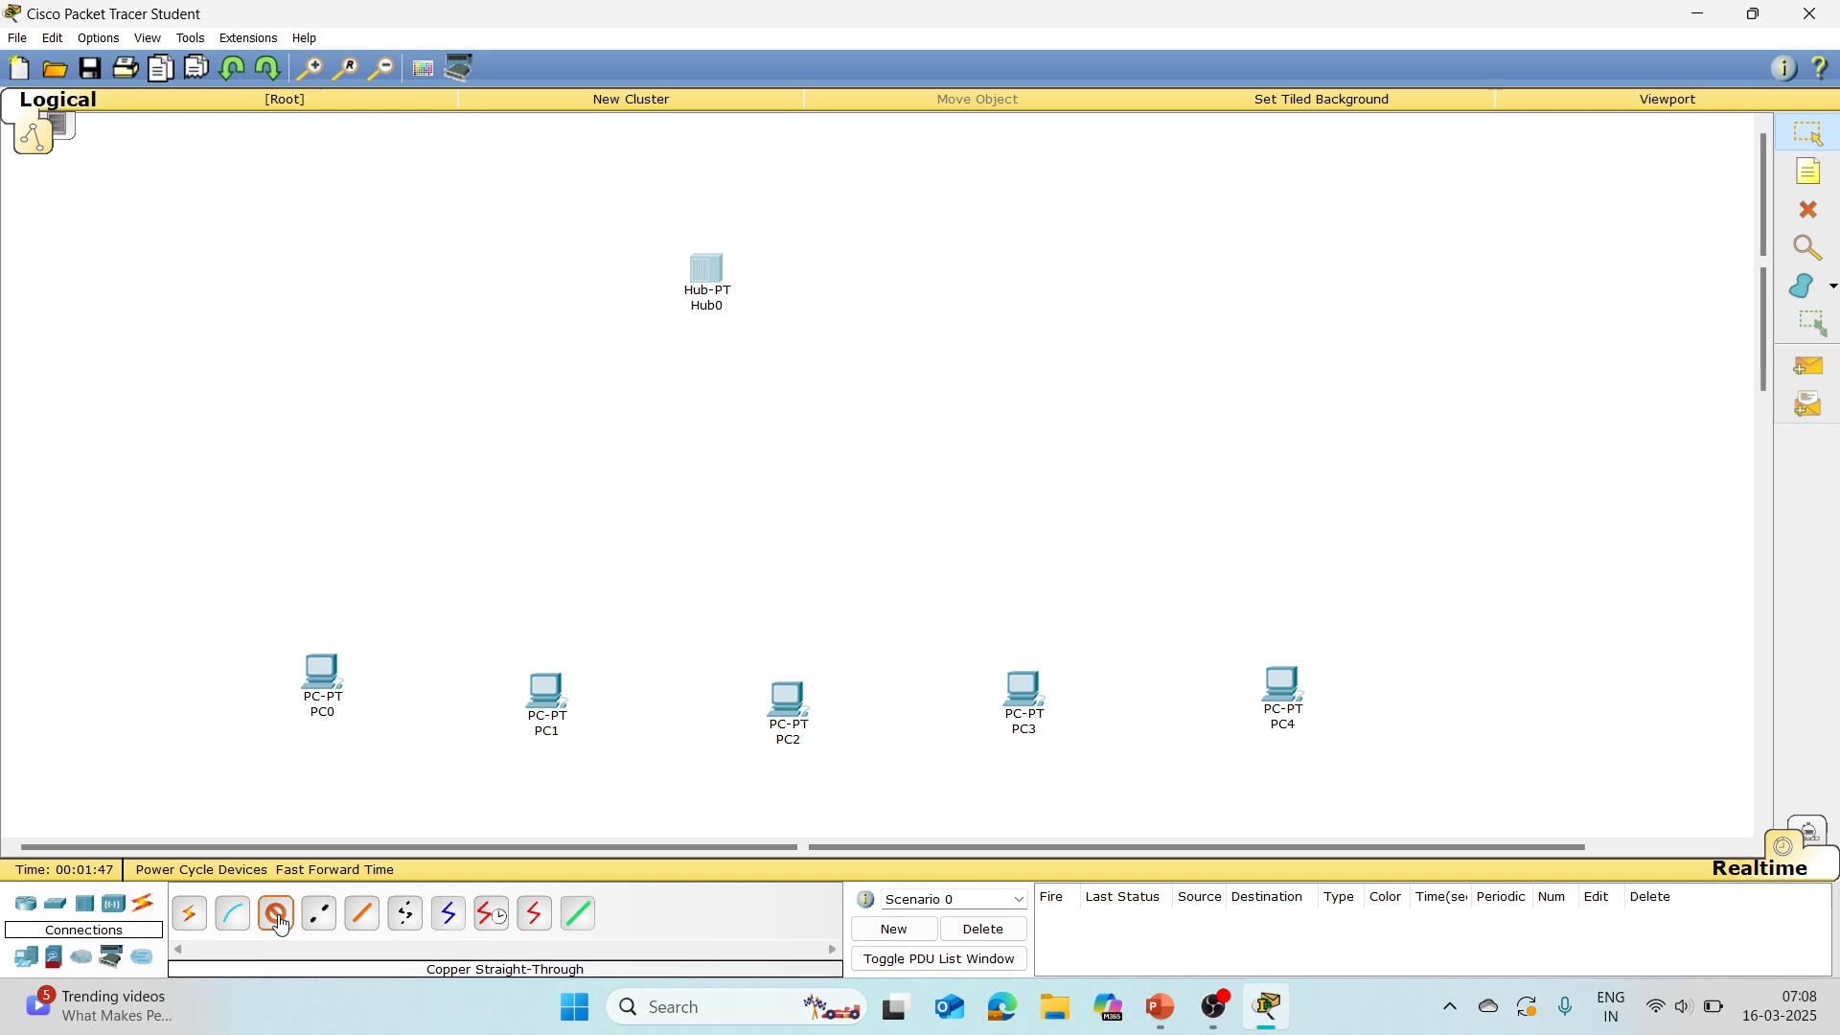
{"action": "left_click", "coordinate": [328, 665]}
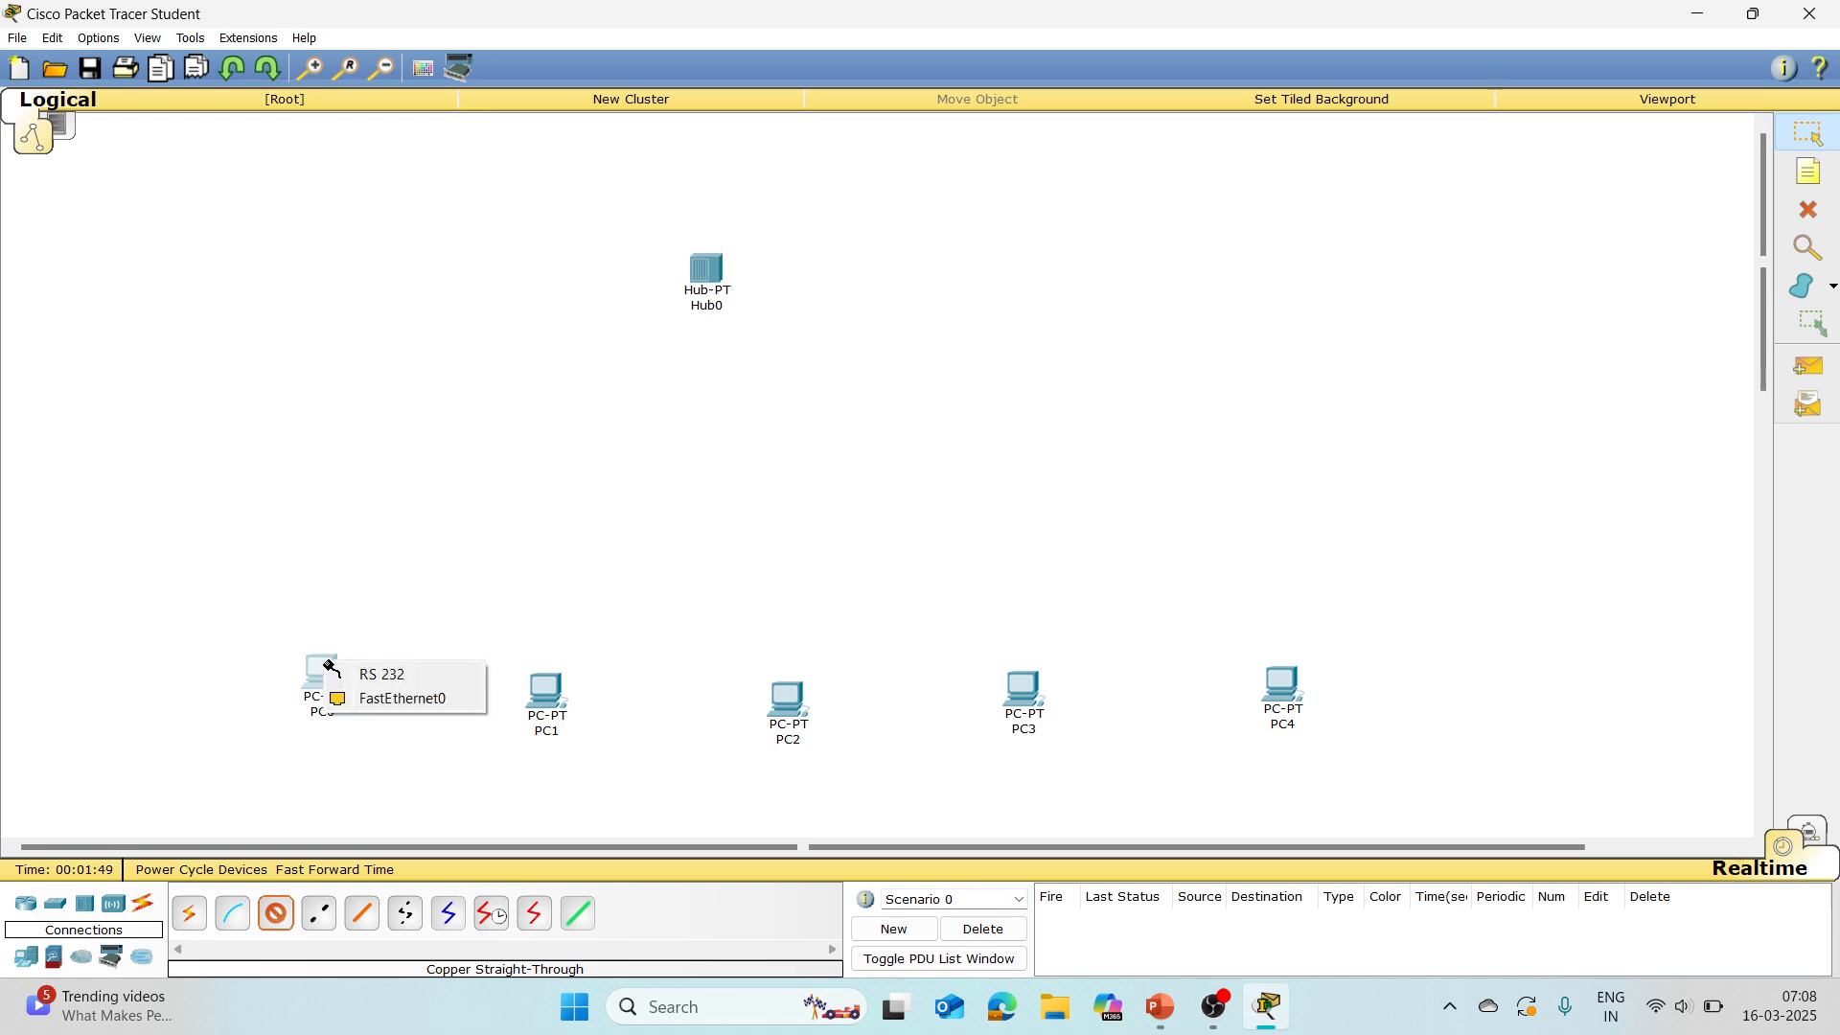
{"action": "left_click", "coordinate": [408, 697]}
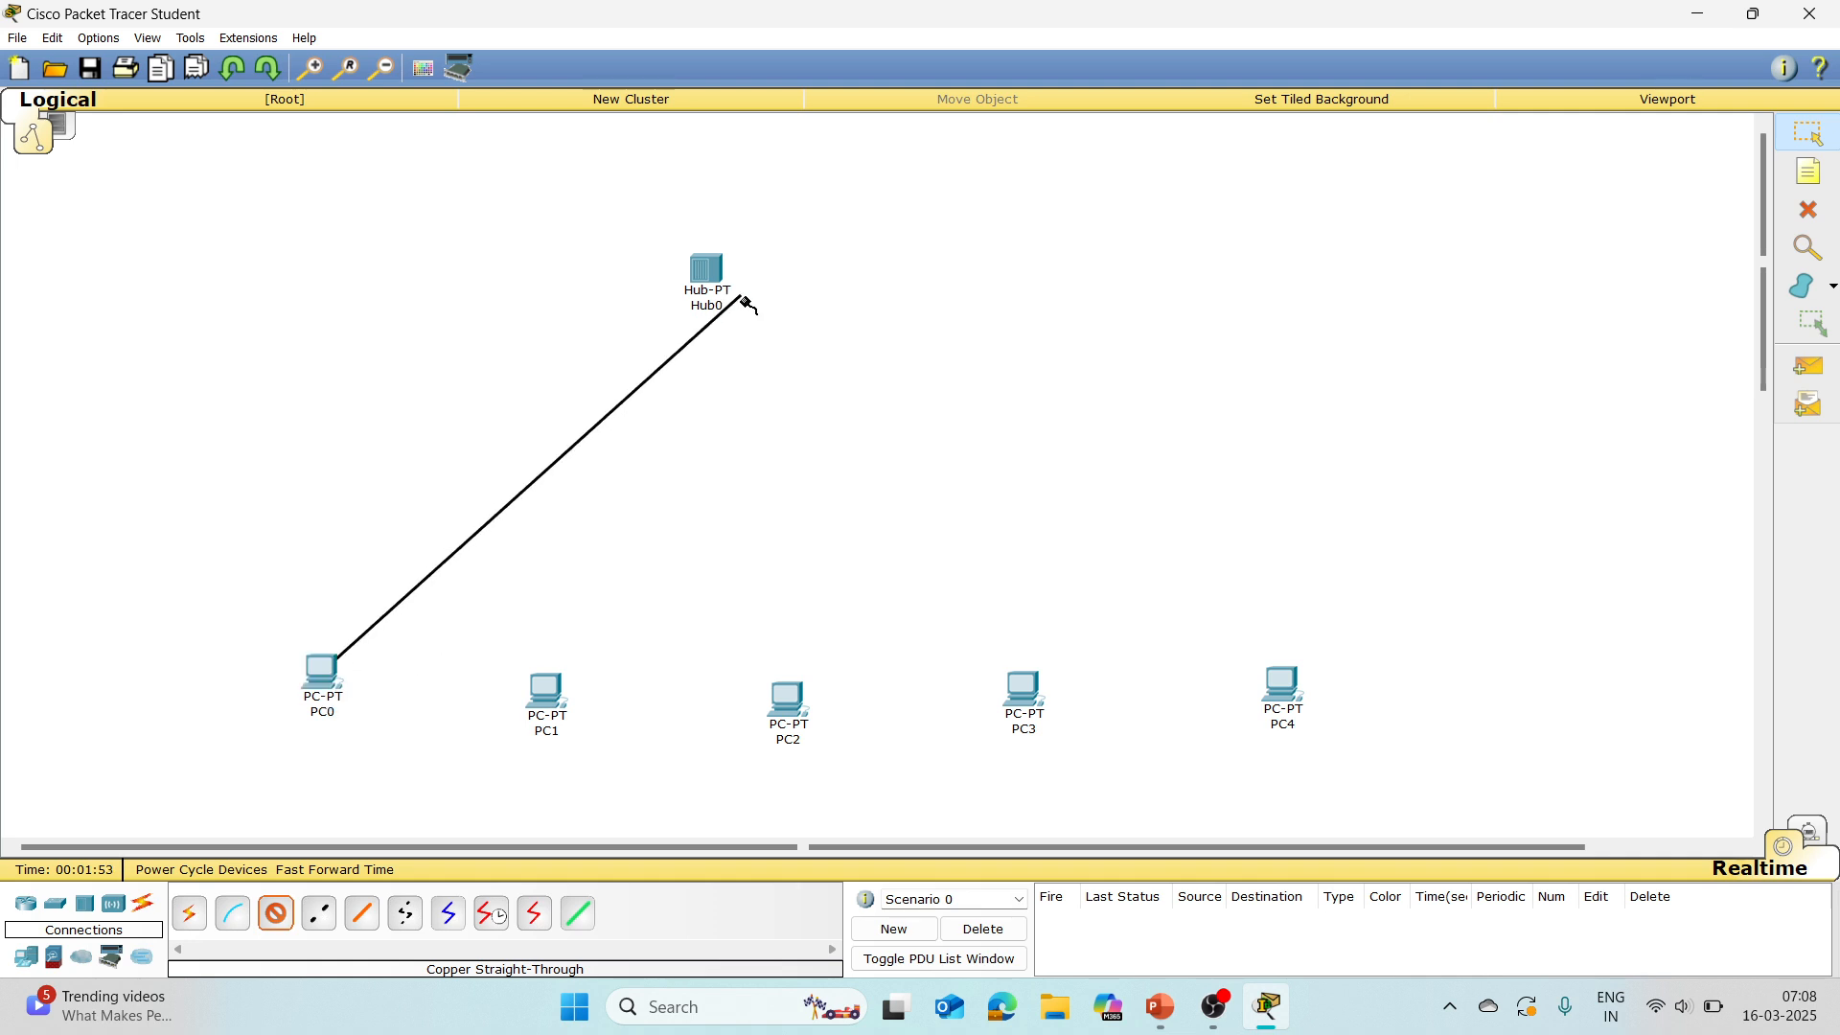
{"action": "left_click", "coordinate": [706, 280]}
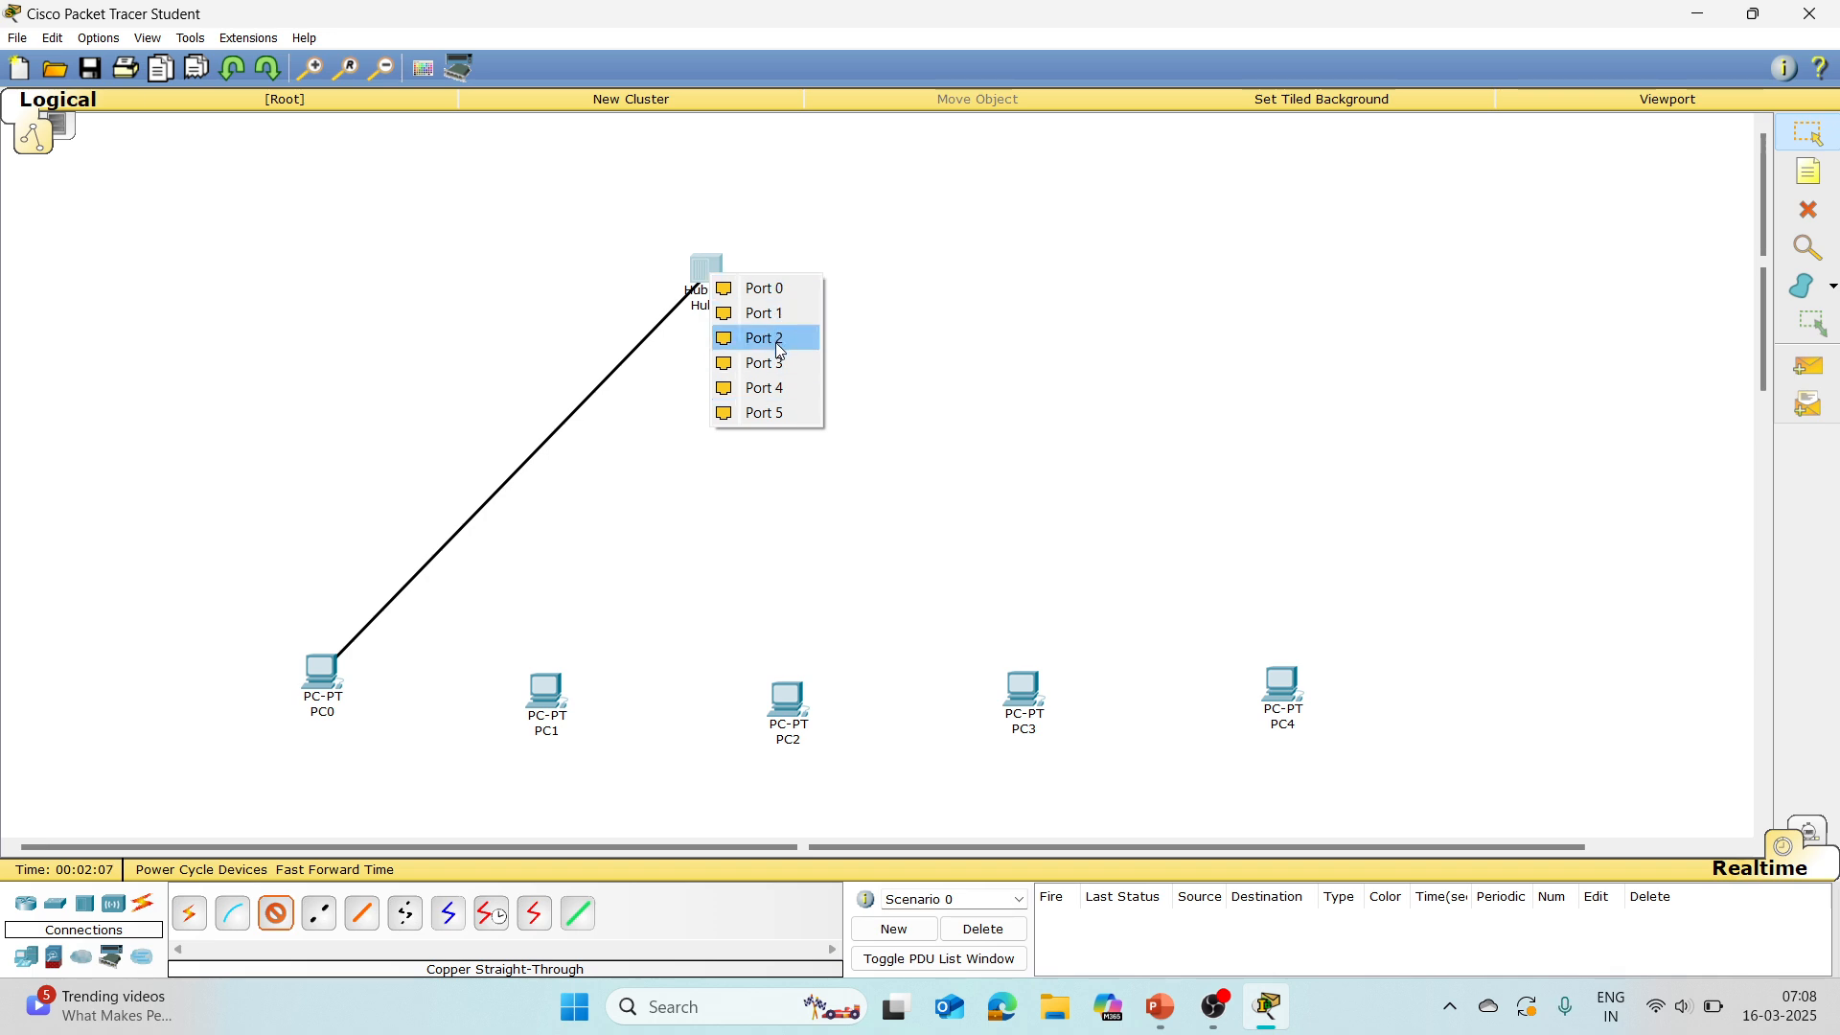
{"action": "left_click", "coordinate": [768, 290]}
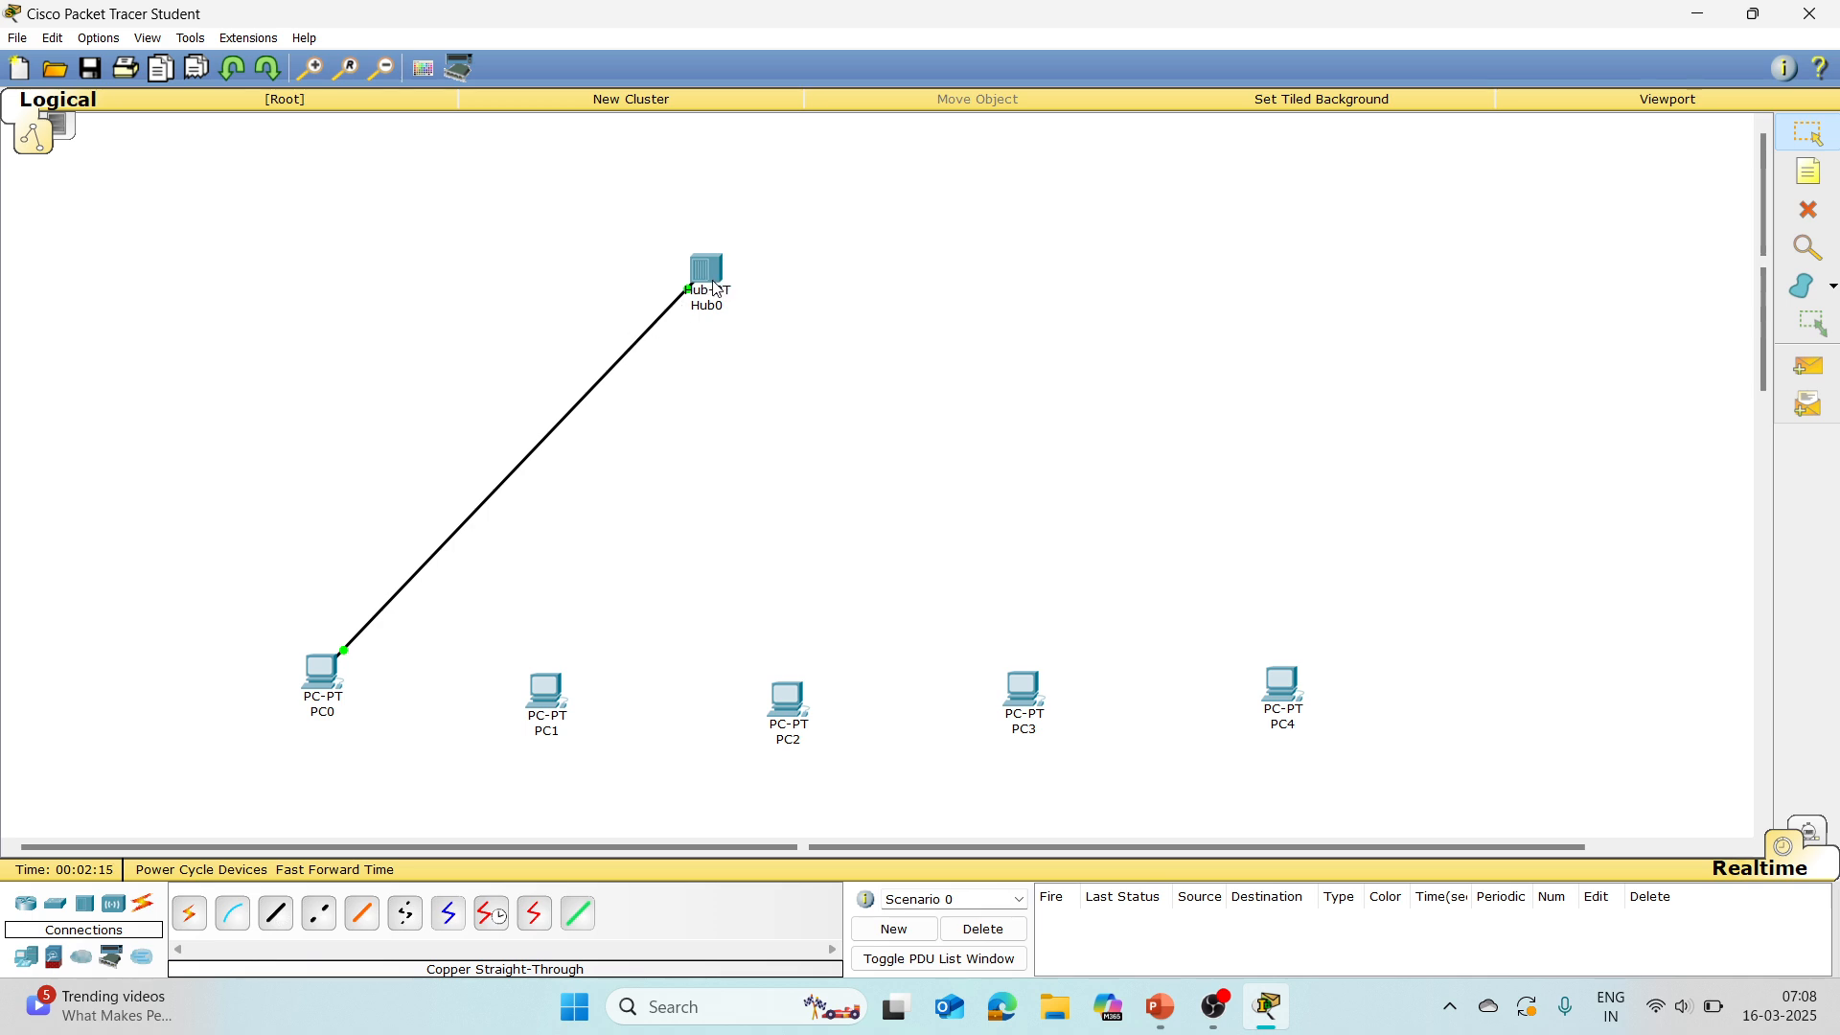
Step: Connect PC1's FastEthernet0 to Port 1 of the hub with a copper straight-through cable
{"action": "mouse_move", "coordinate": [714, 288]}
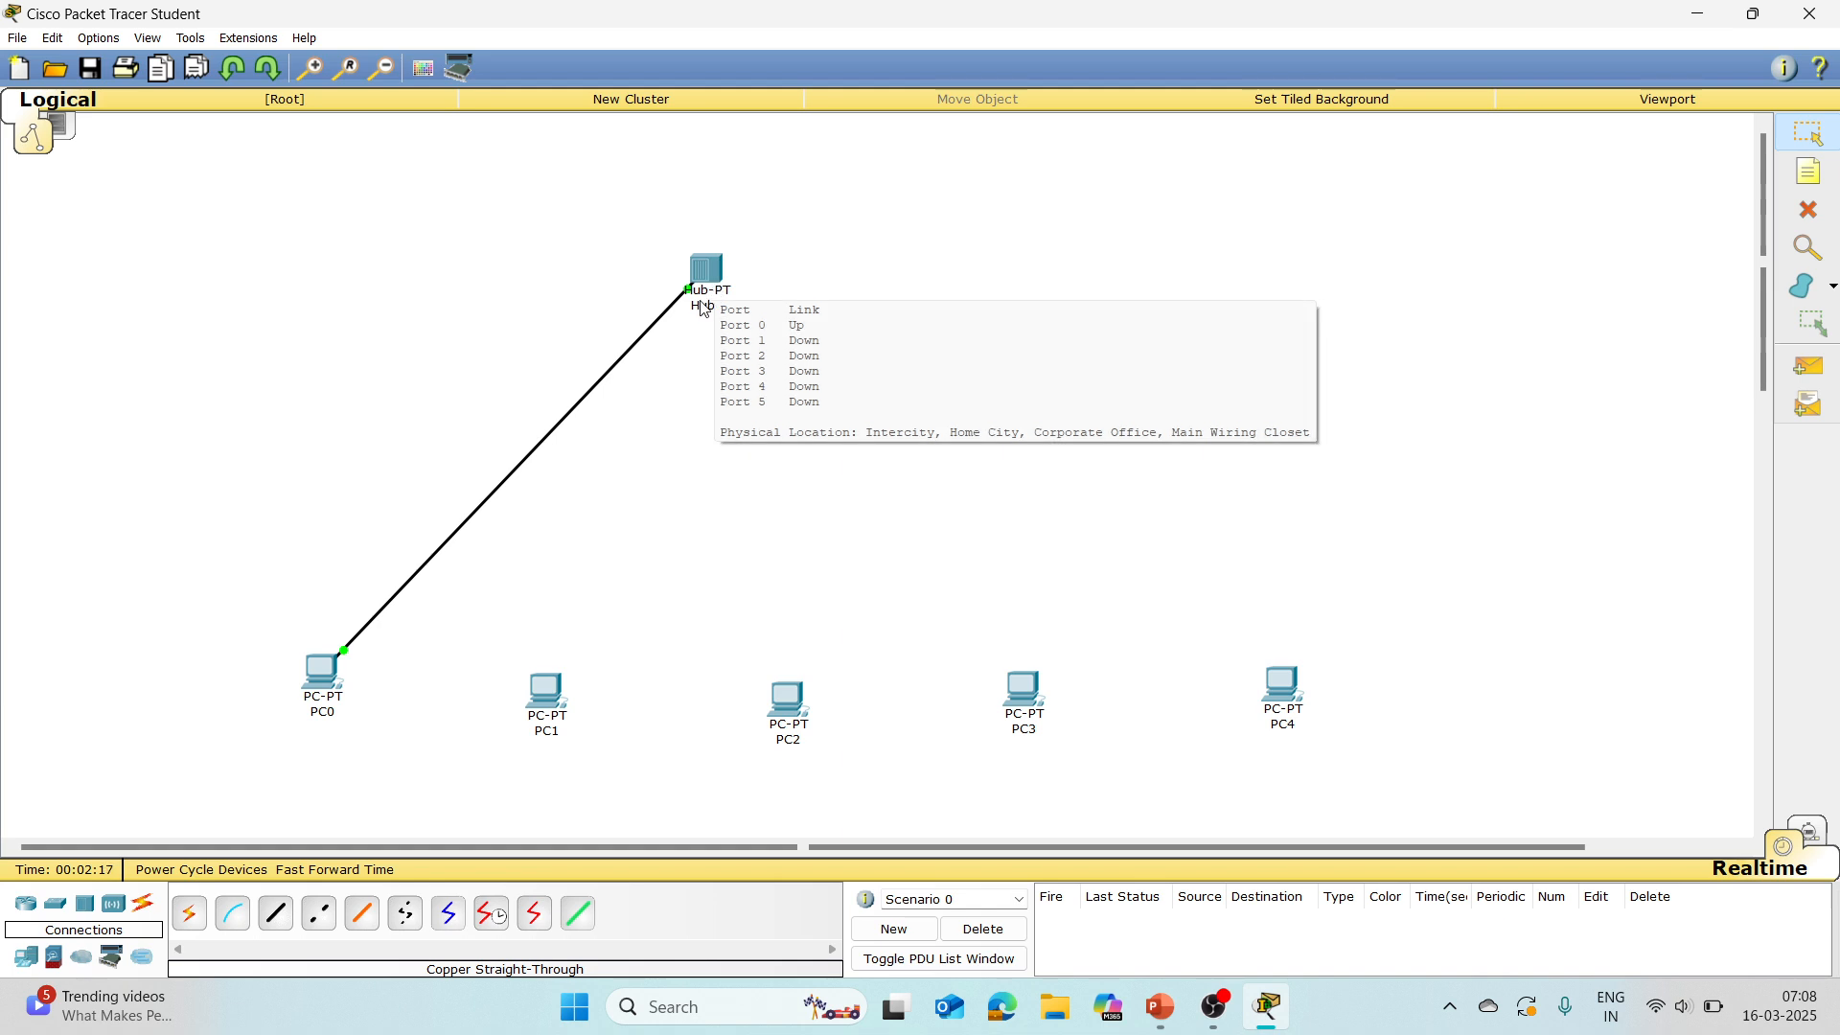
{"action": "left_click", "coordinate": [274, 919]}
{"action": "left_click", "coordinate": [547, 689]}
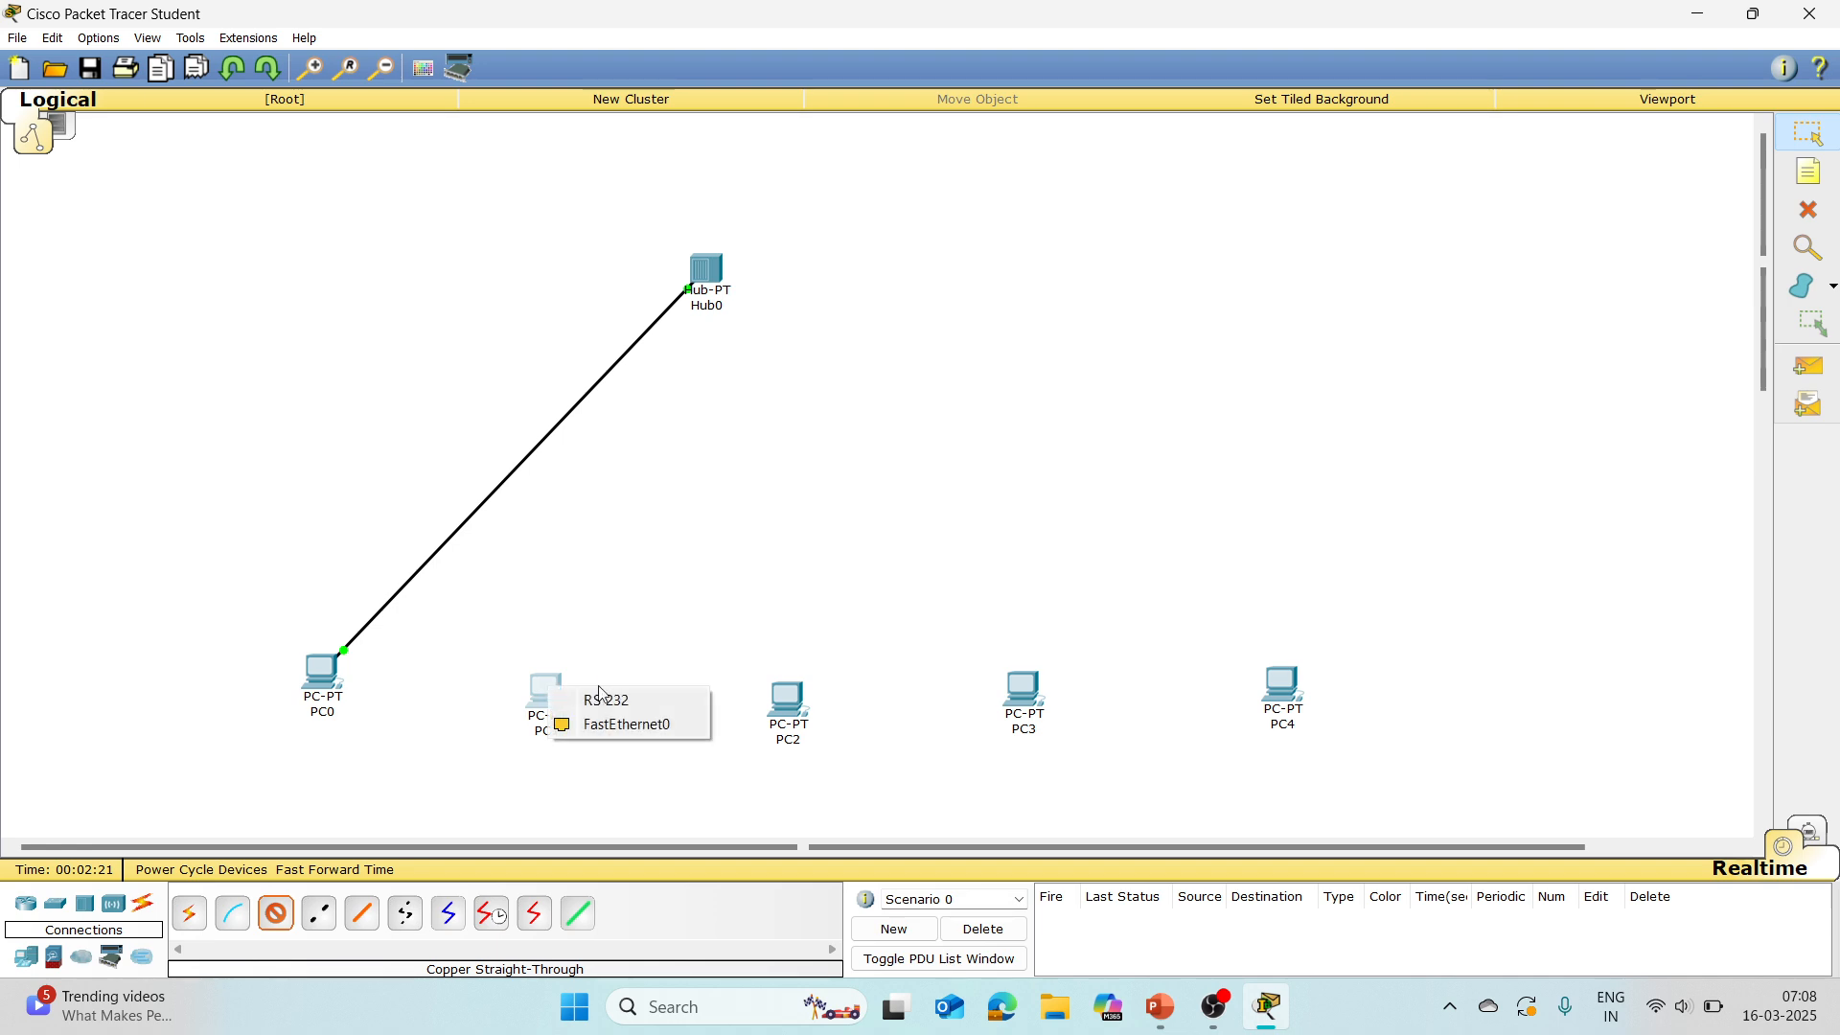
{"action": "left_click", "coordinate": [627, 724]}
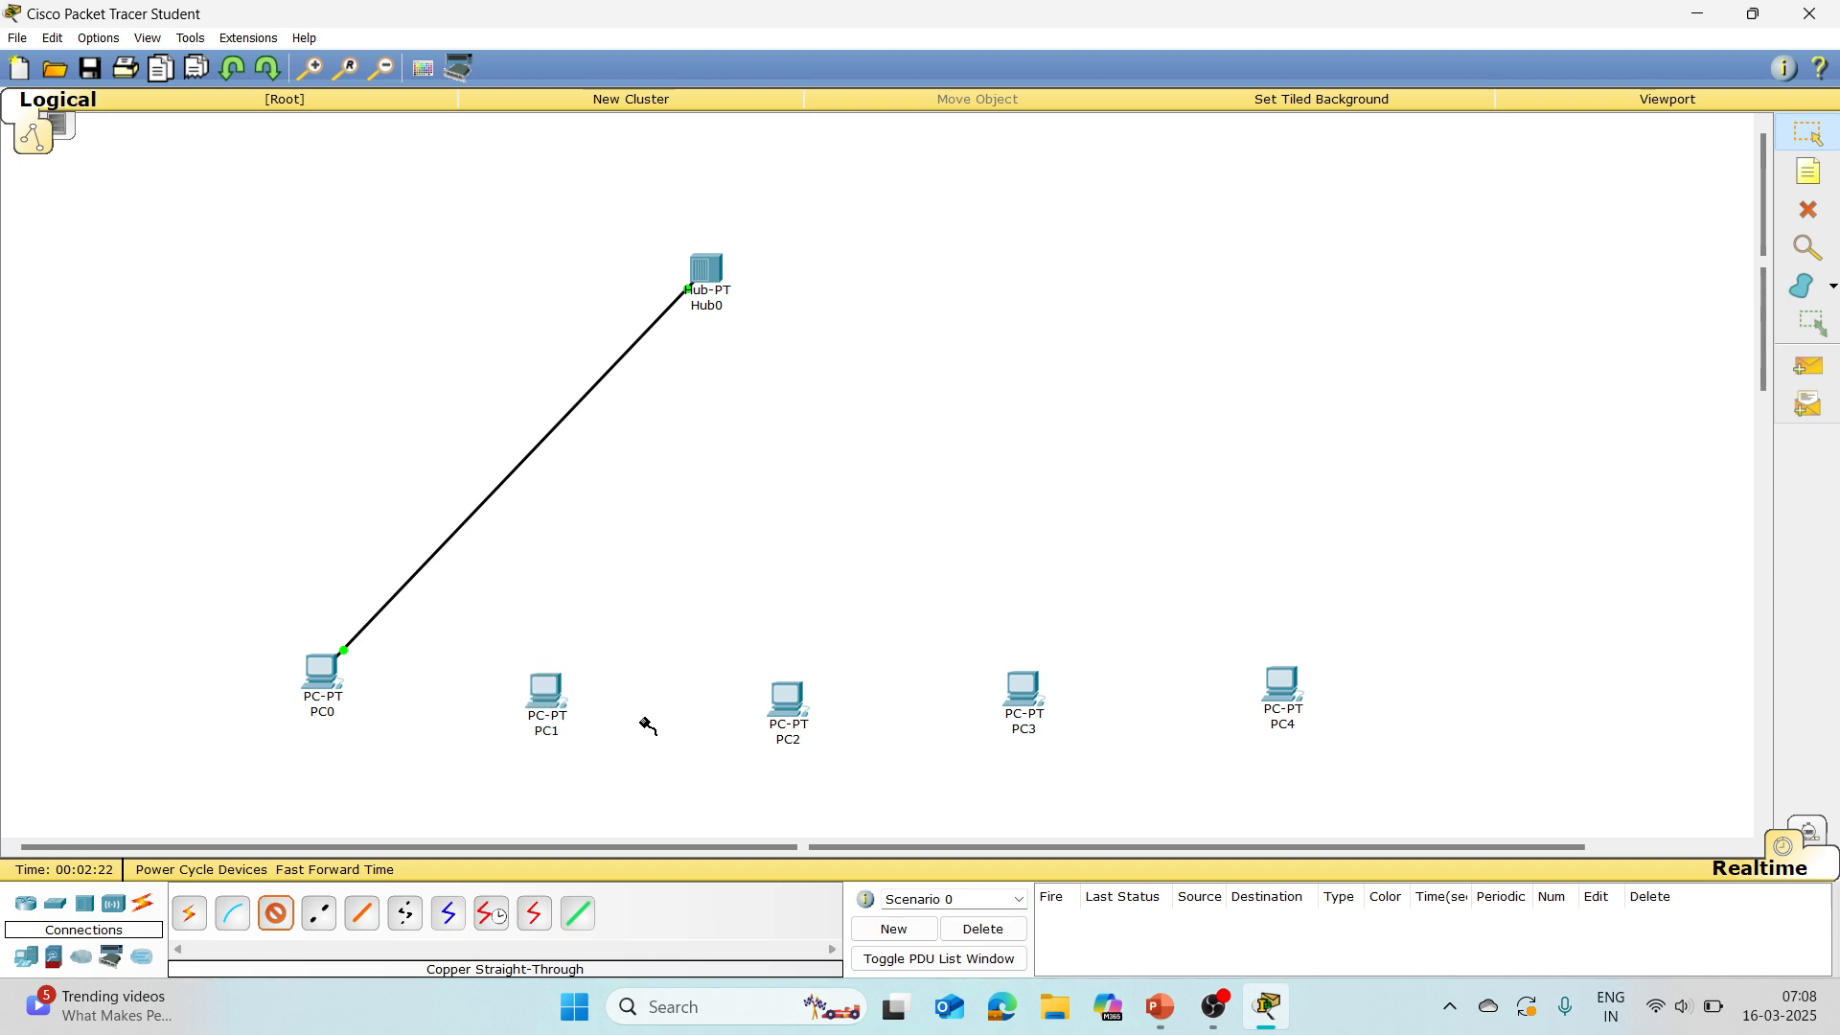
{"action": "left_click", "coordinate": [711, 272]}
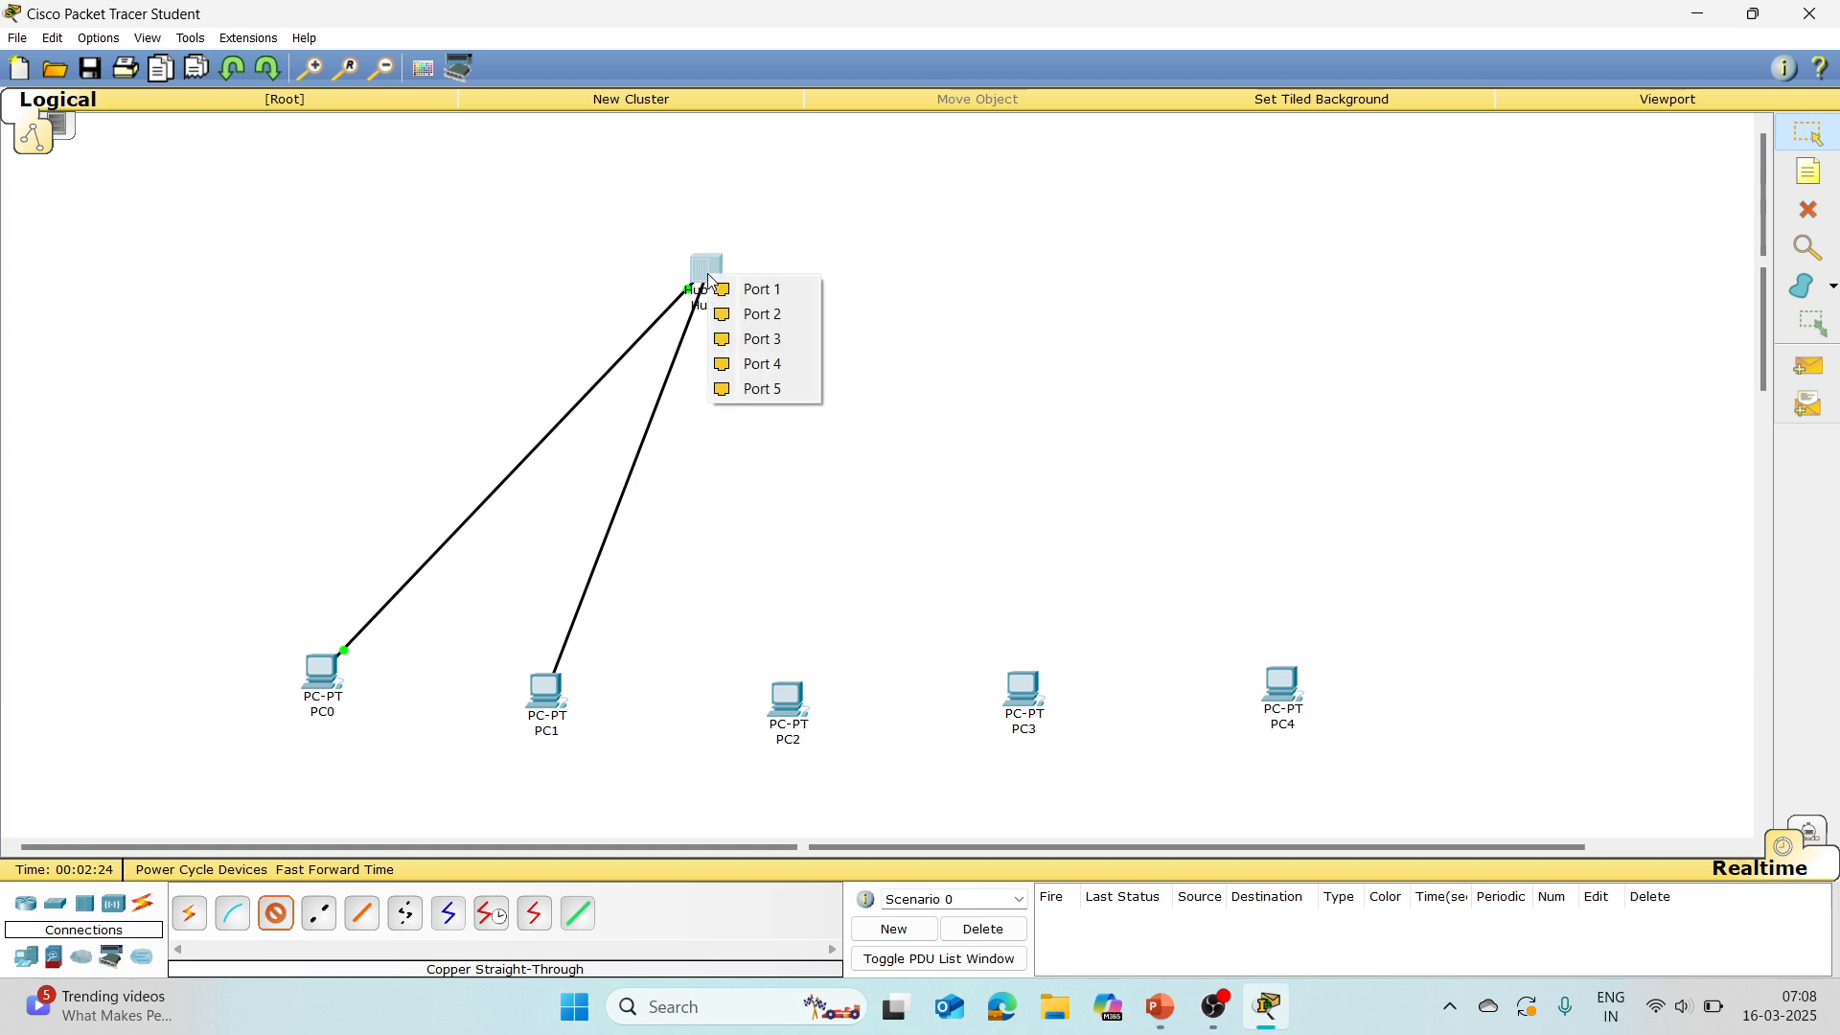
{"action": "left_click", "coordinate": [787, 289]}
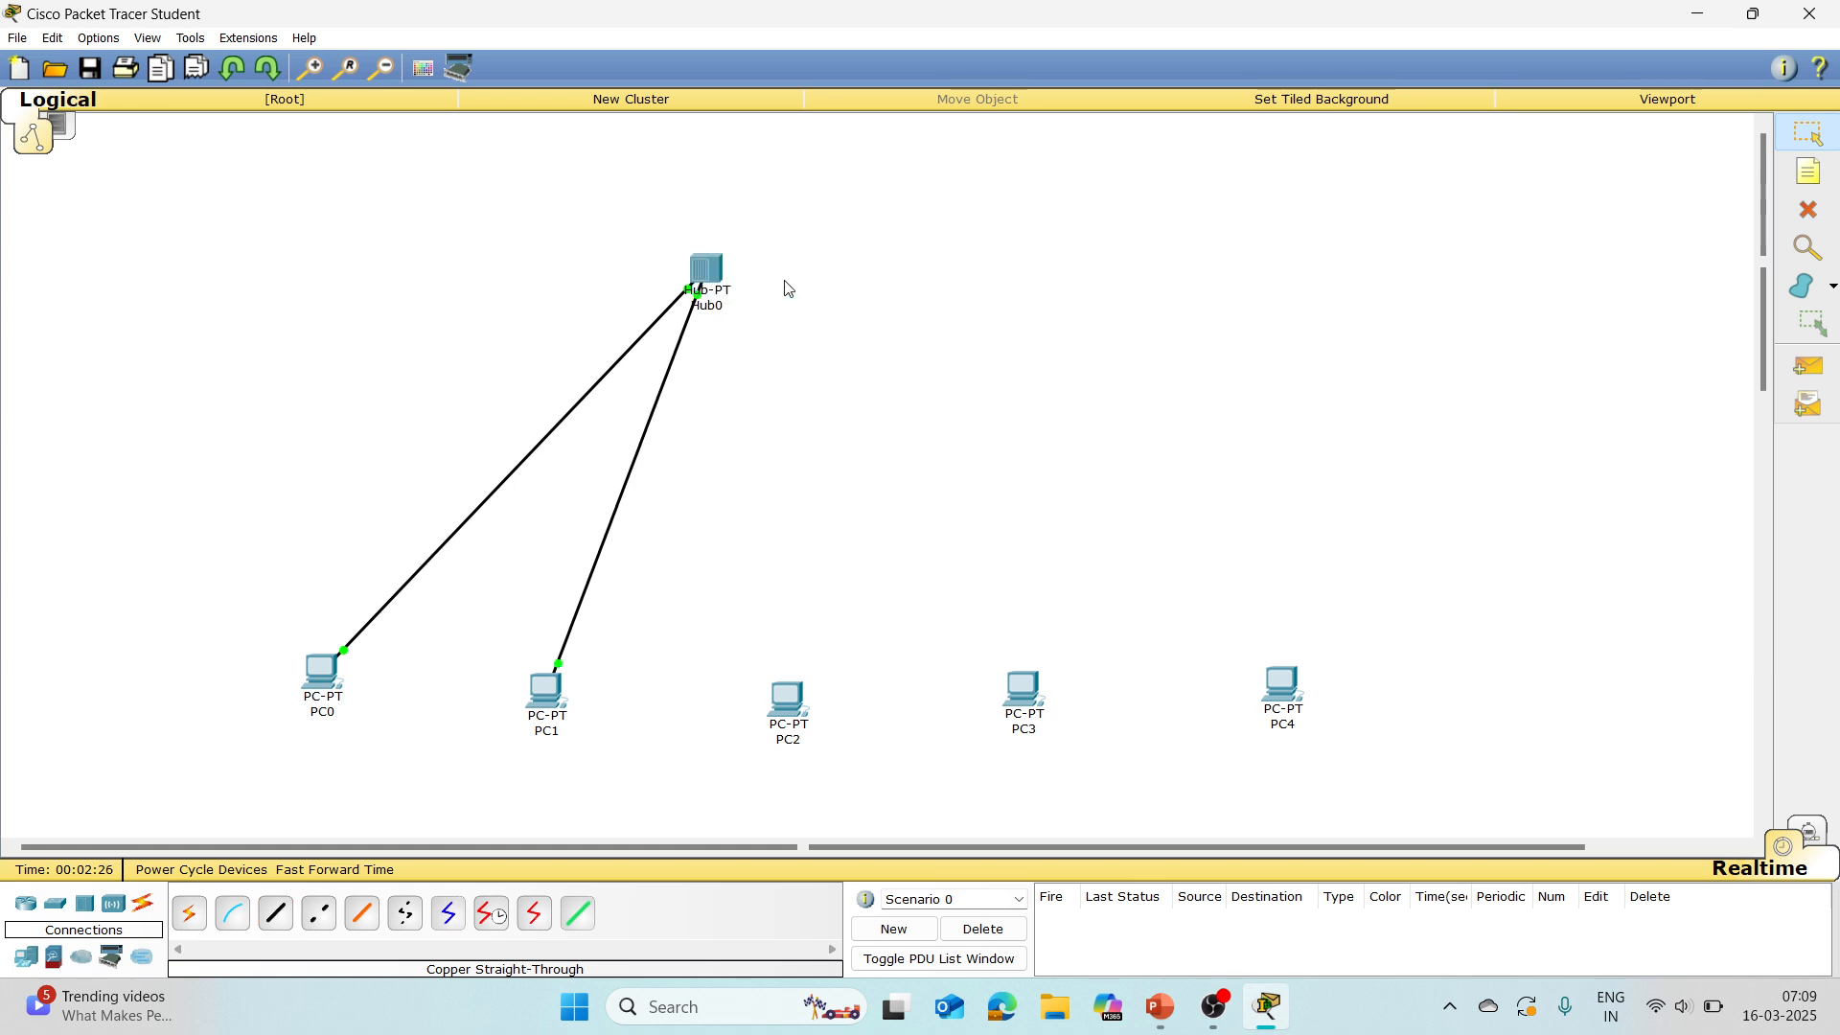
Step: Connect PC2's FastEthernet0 to Port 2 of the hub with a copper straight-through cable
{"action": "left_click", "coordinate": [276, 913]}
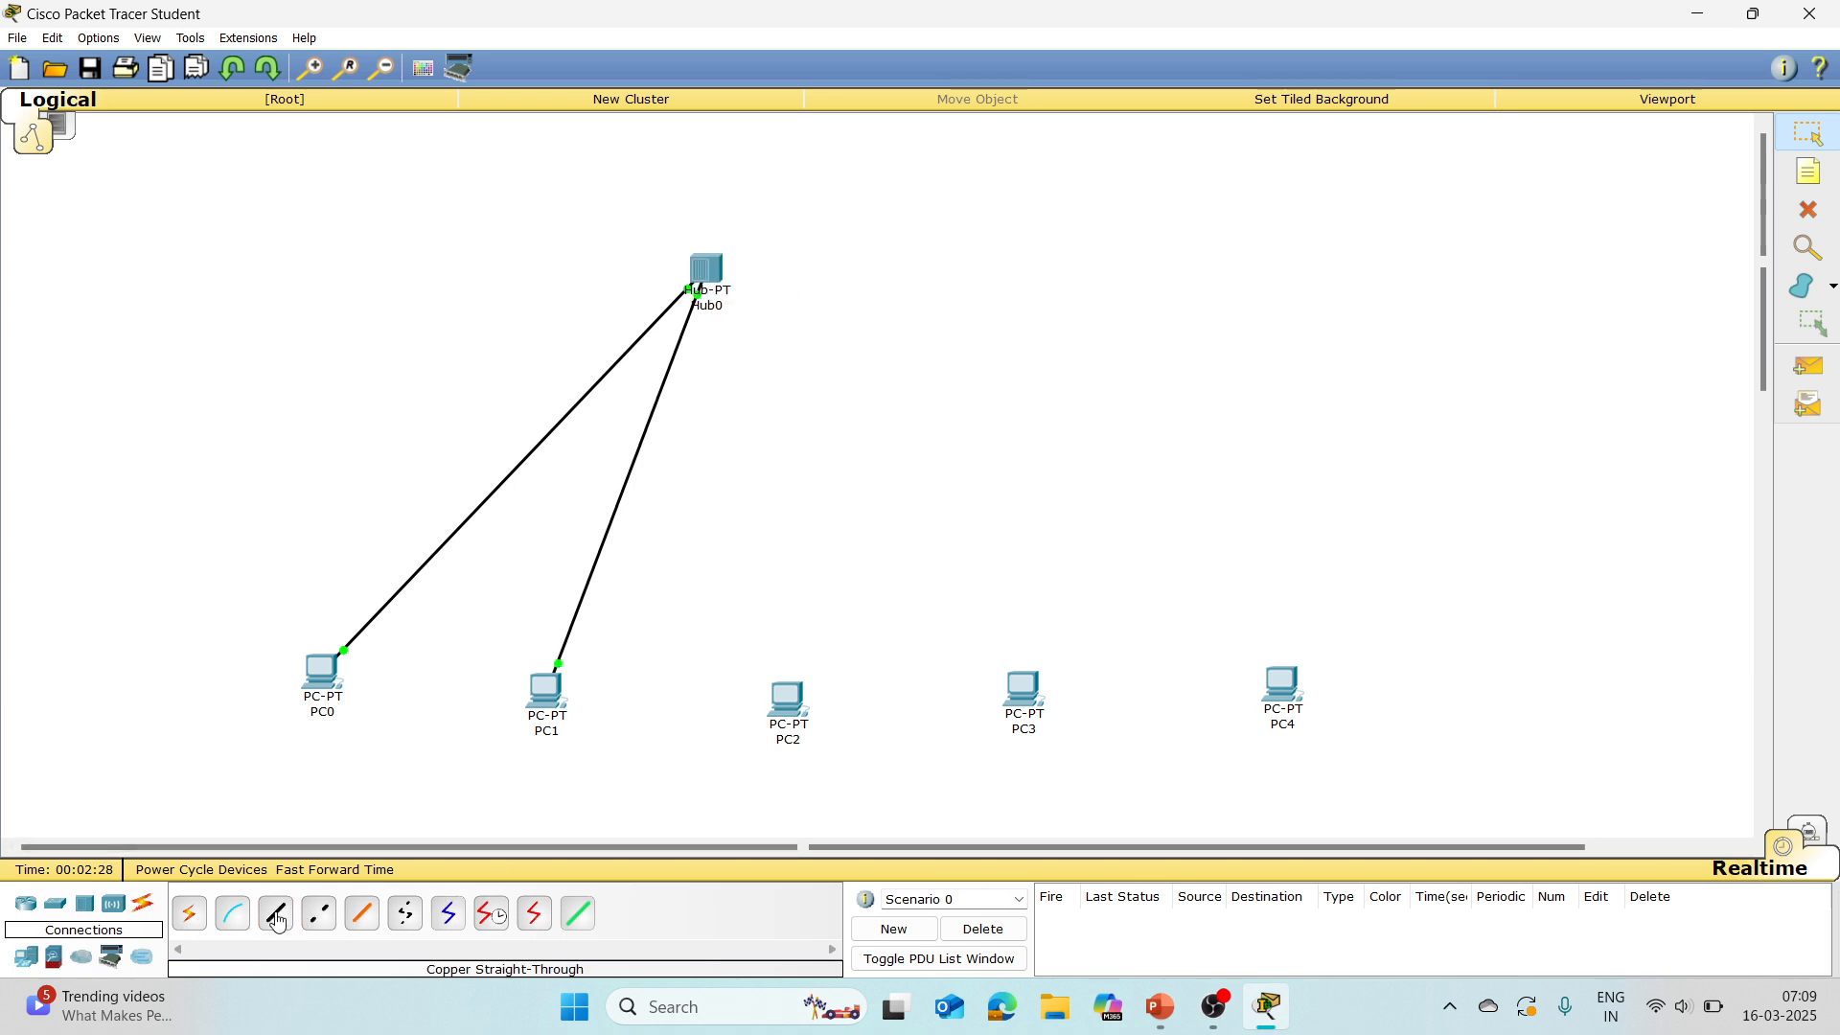
{"action": "left_click", "coordinate": [794, 695]}
{"action": "left_click", "coordinate": [857, 728]}
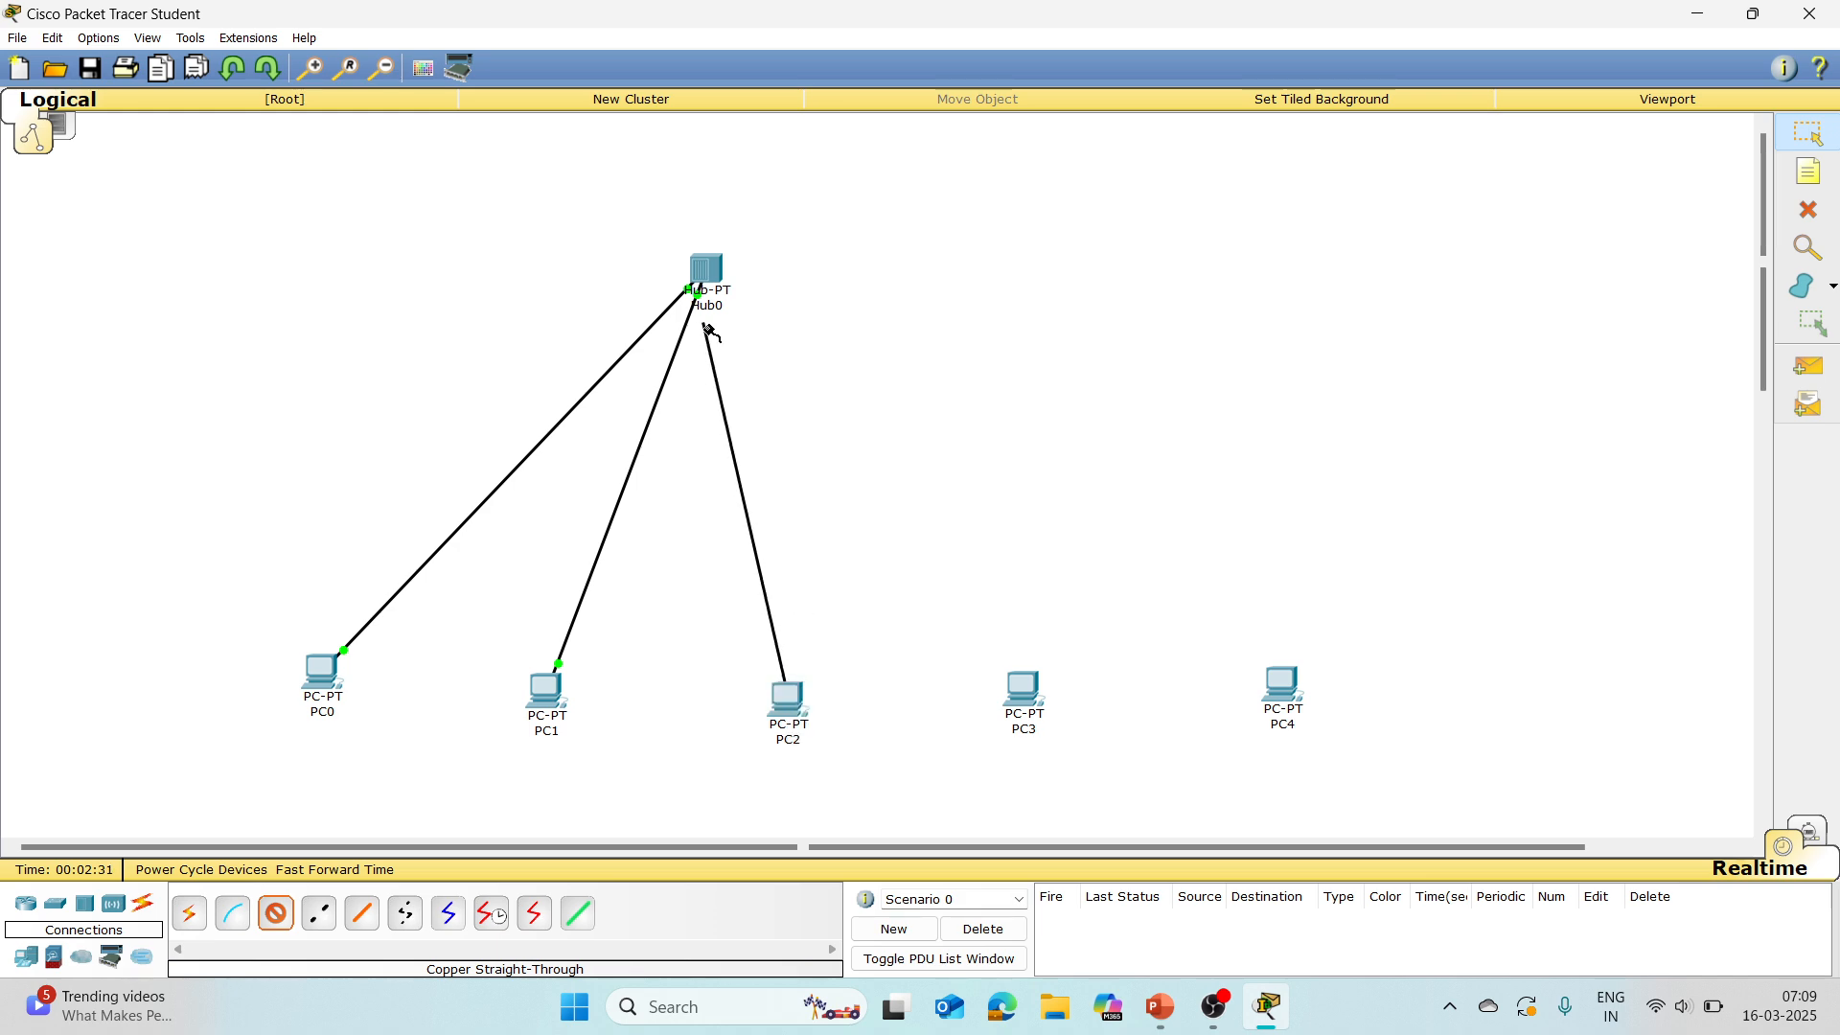
{"action": "left_click", "coordinate": [714, 267]}
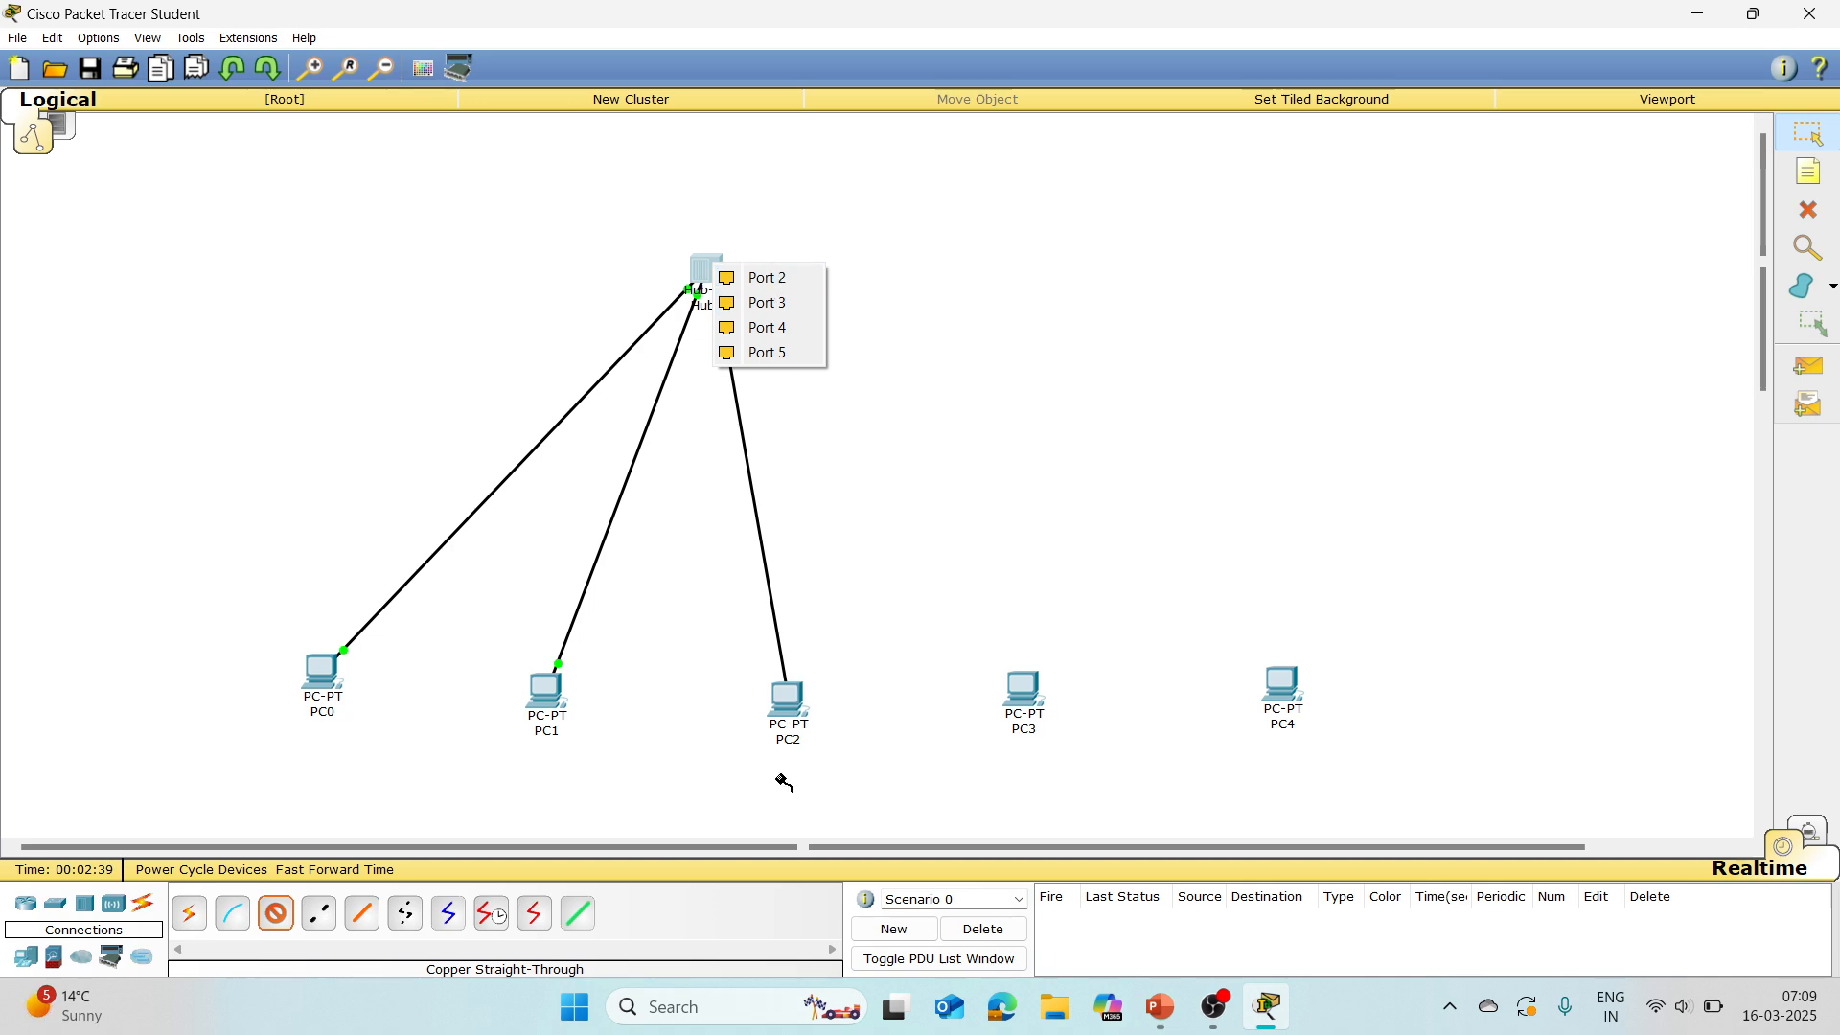
{"action": "left_click", "coordinate": [761, 278]}
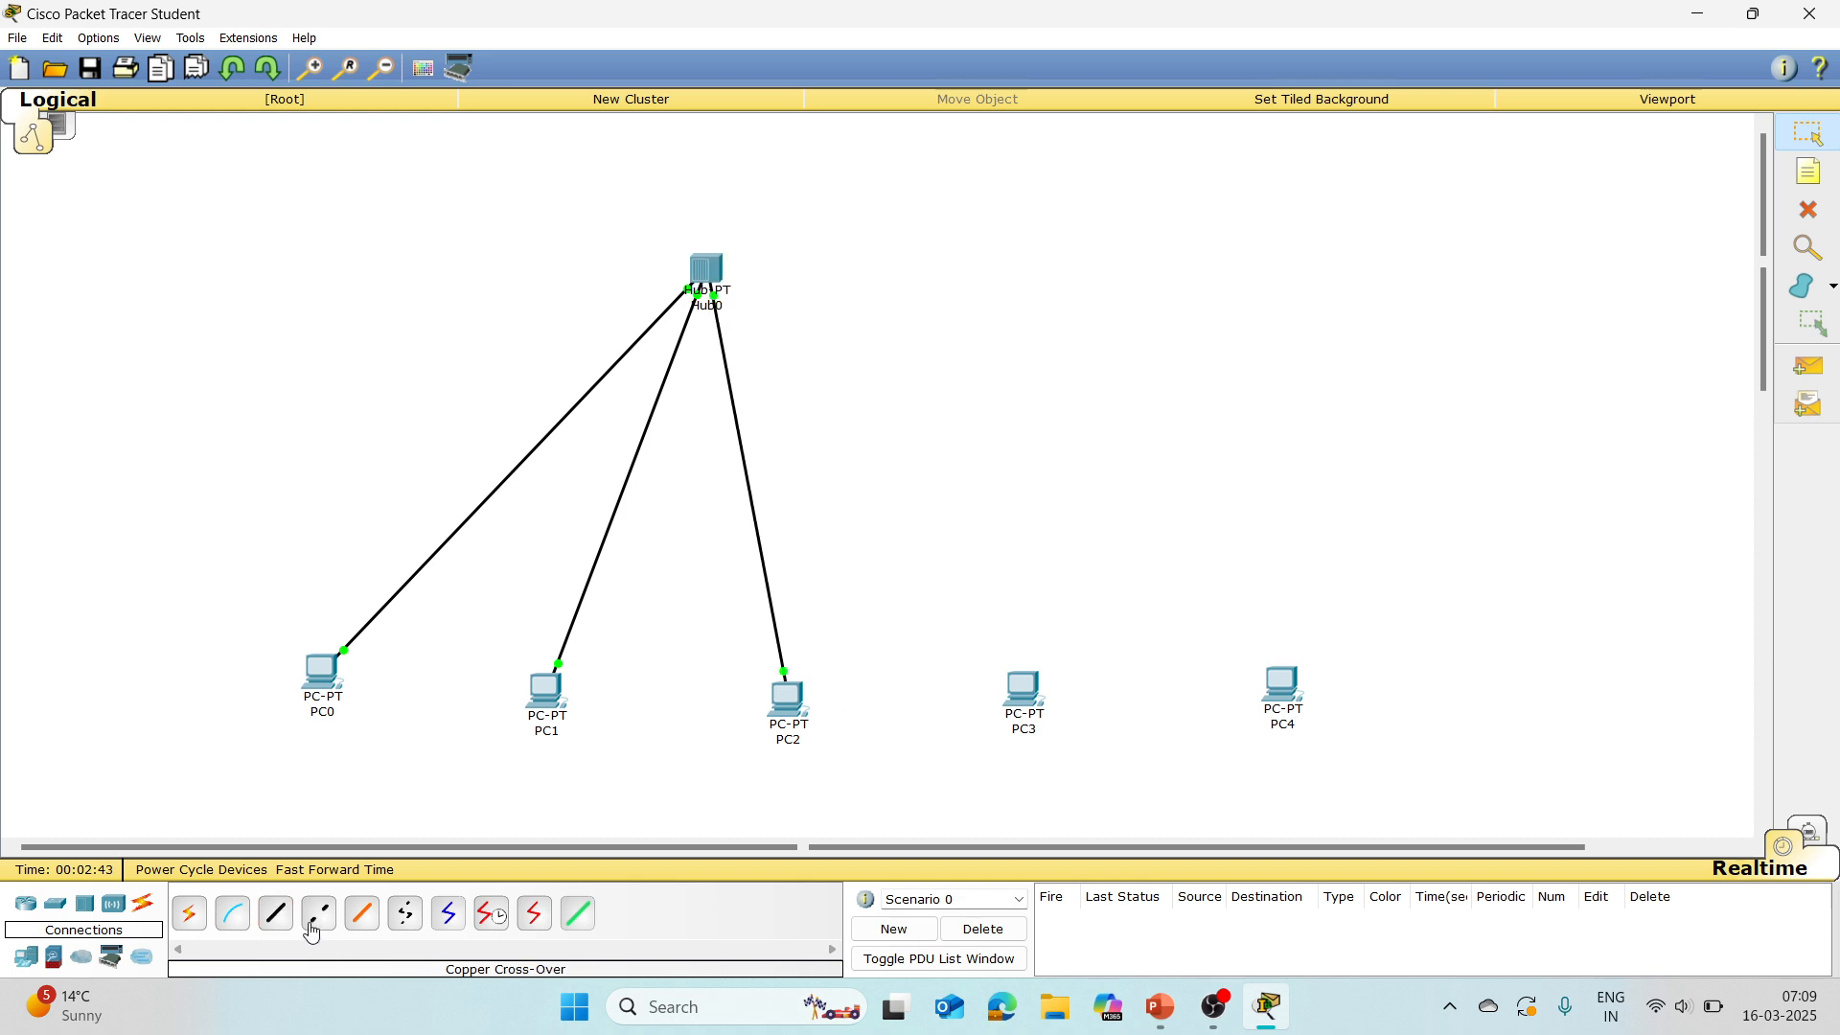
Step: Connect PC3's FastEthernet0 to Port 3 of the hub with a copper straight-through cable
{"action": "left_click", "coordinate": [277, 916]}
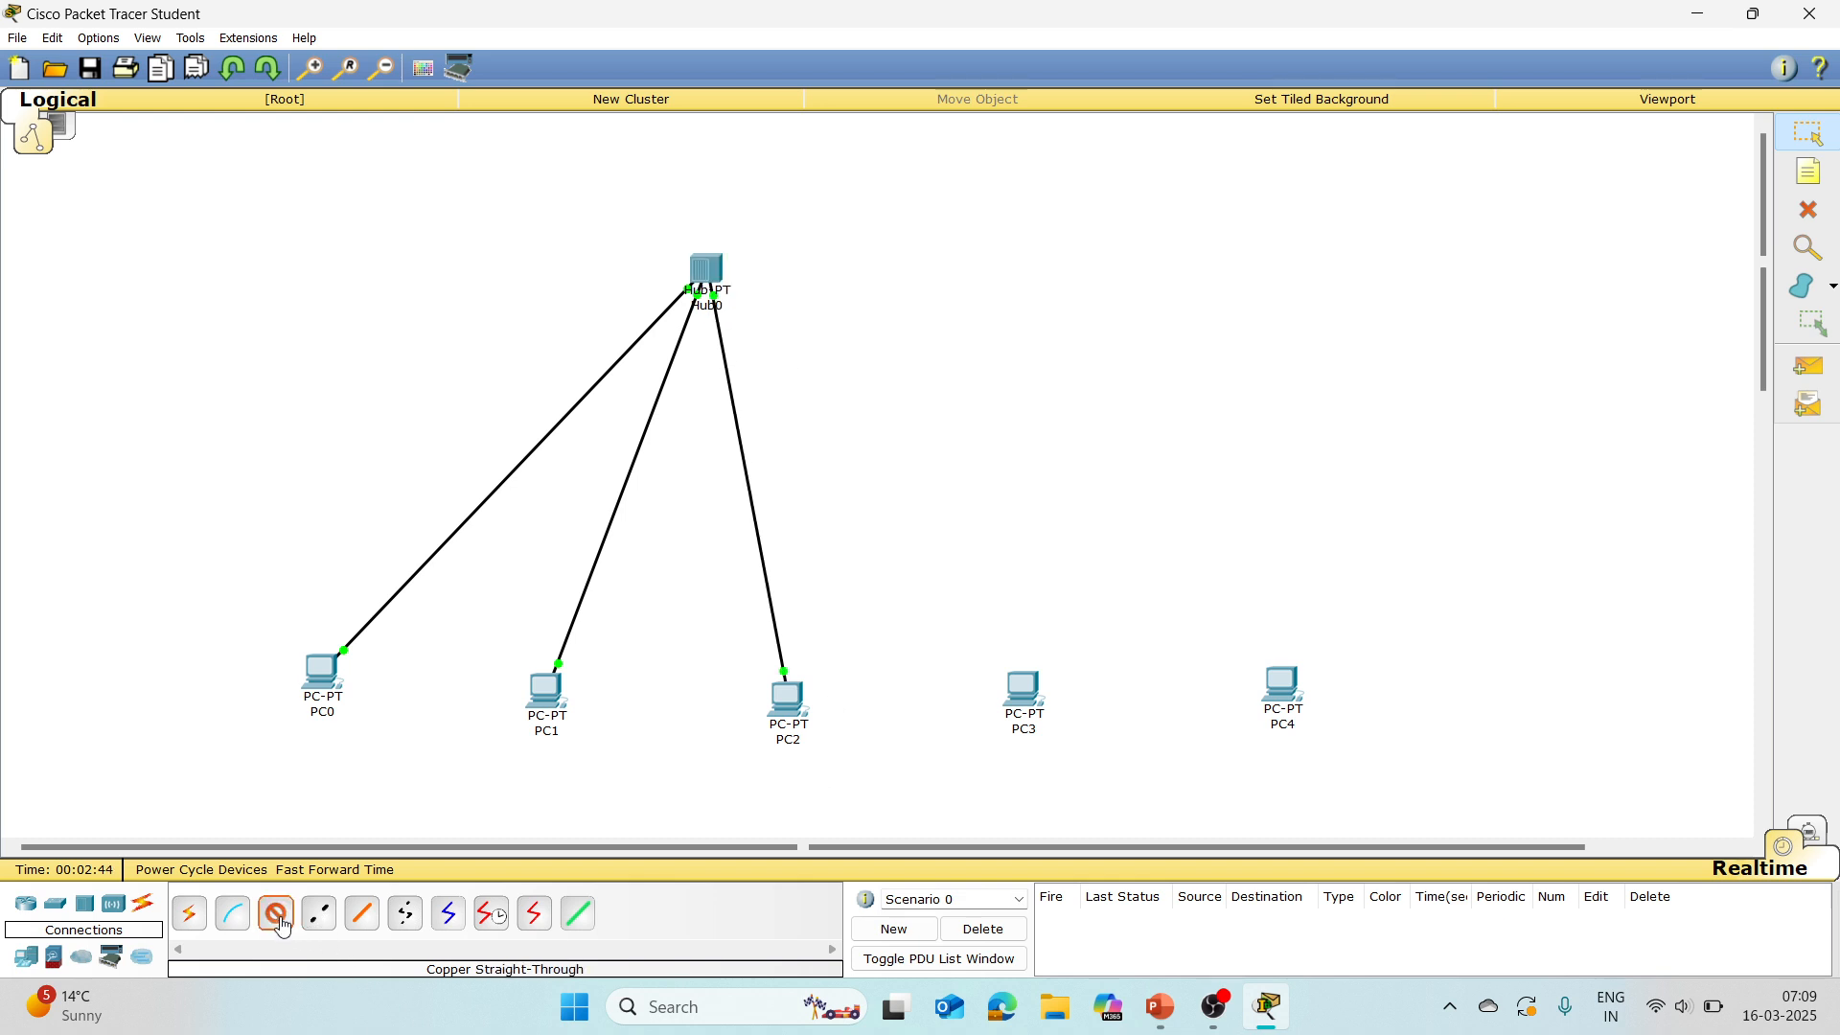
{"action": "left_click", "coordinate": [1023, 688]}
{"action": "left_click", "coordinate": [1097, 718]}
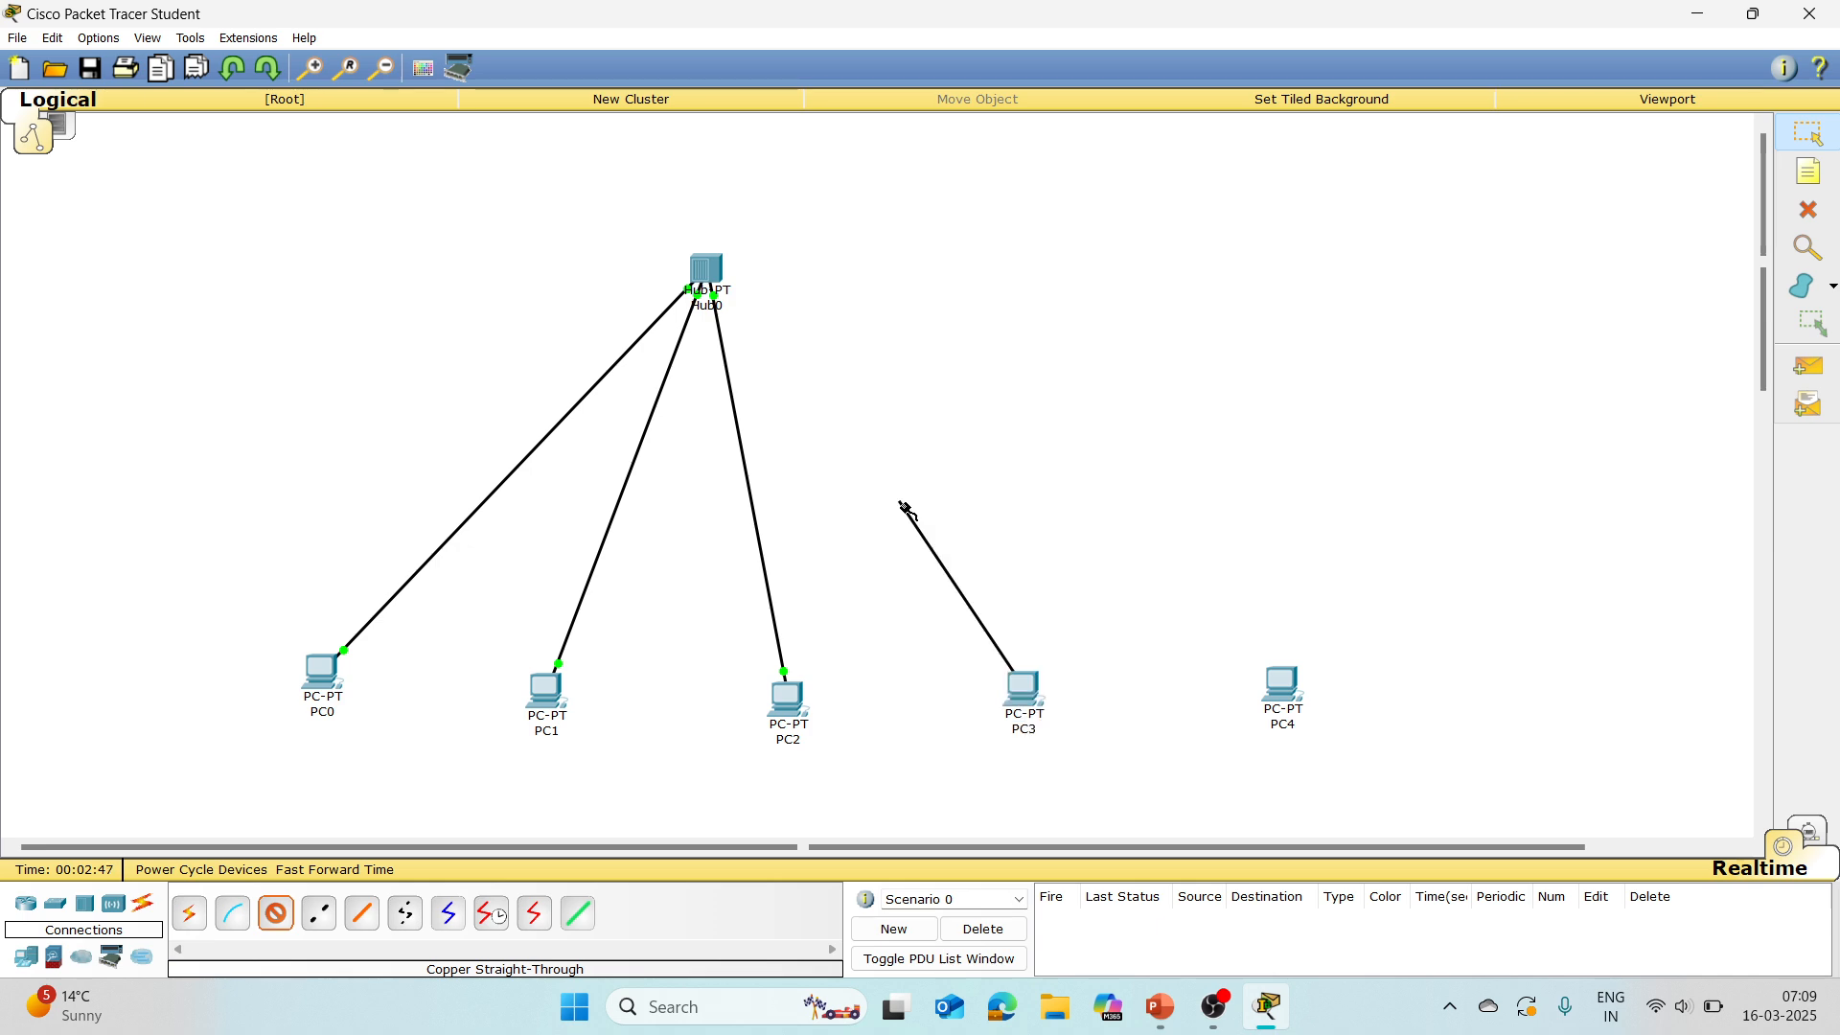
{"action": "left_click", "coordinate": [711, 273]}
{"action": "left_click", "coordinate": [711, 273]}
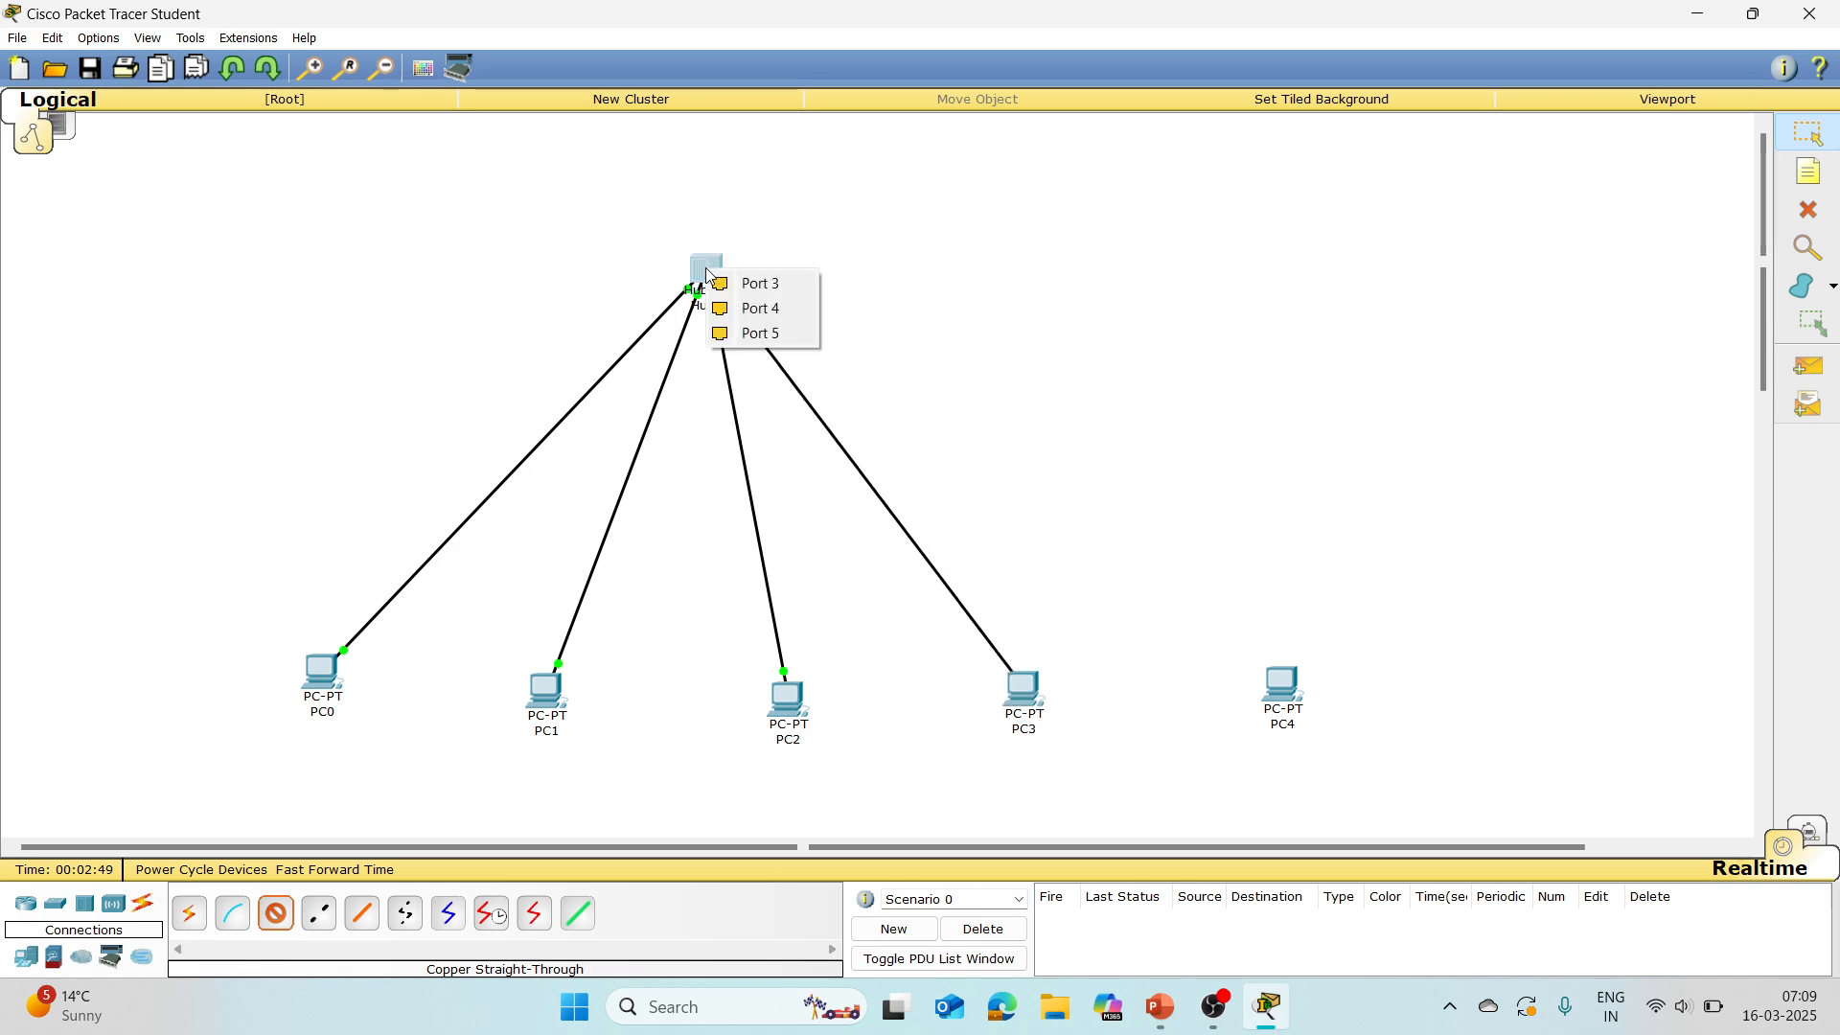
{"action": "left_click", "coordinate": [757, 279]}
Step: Connect PC4's FastEthernet0 to Port 4 of the hub with a copper straight-through cable
{"action": "left_click", "coordinate": [276, 913]}
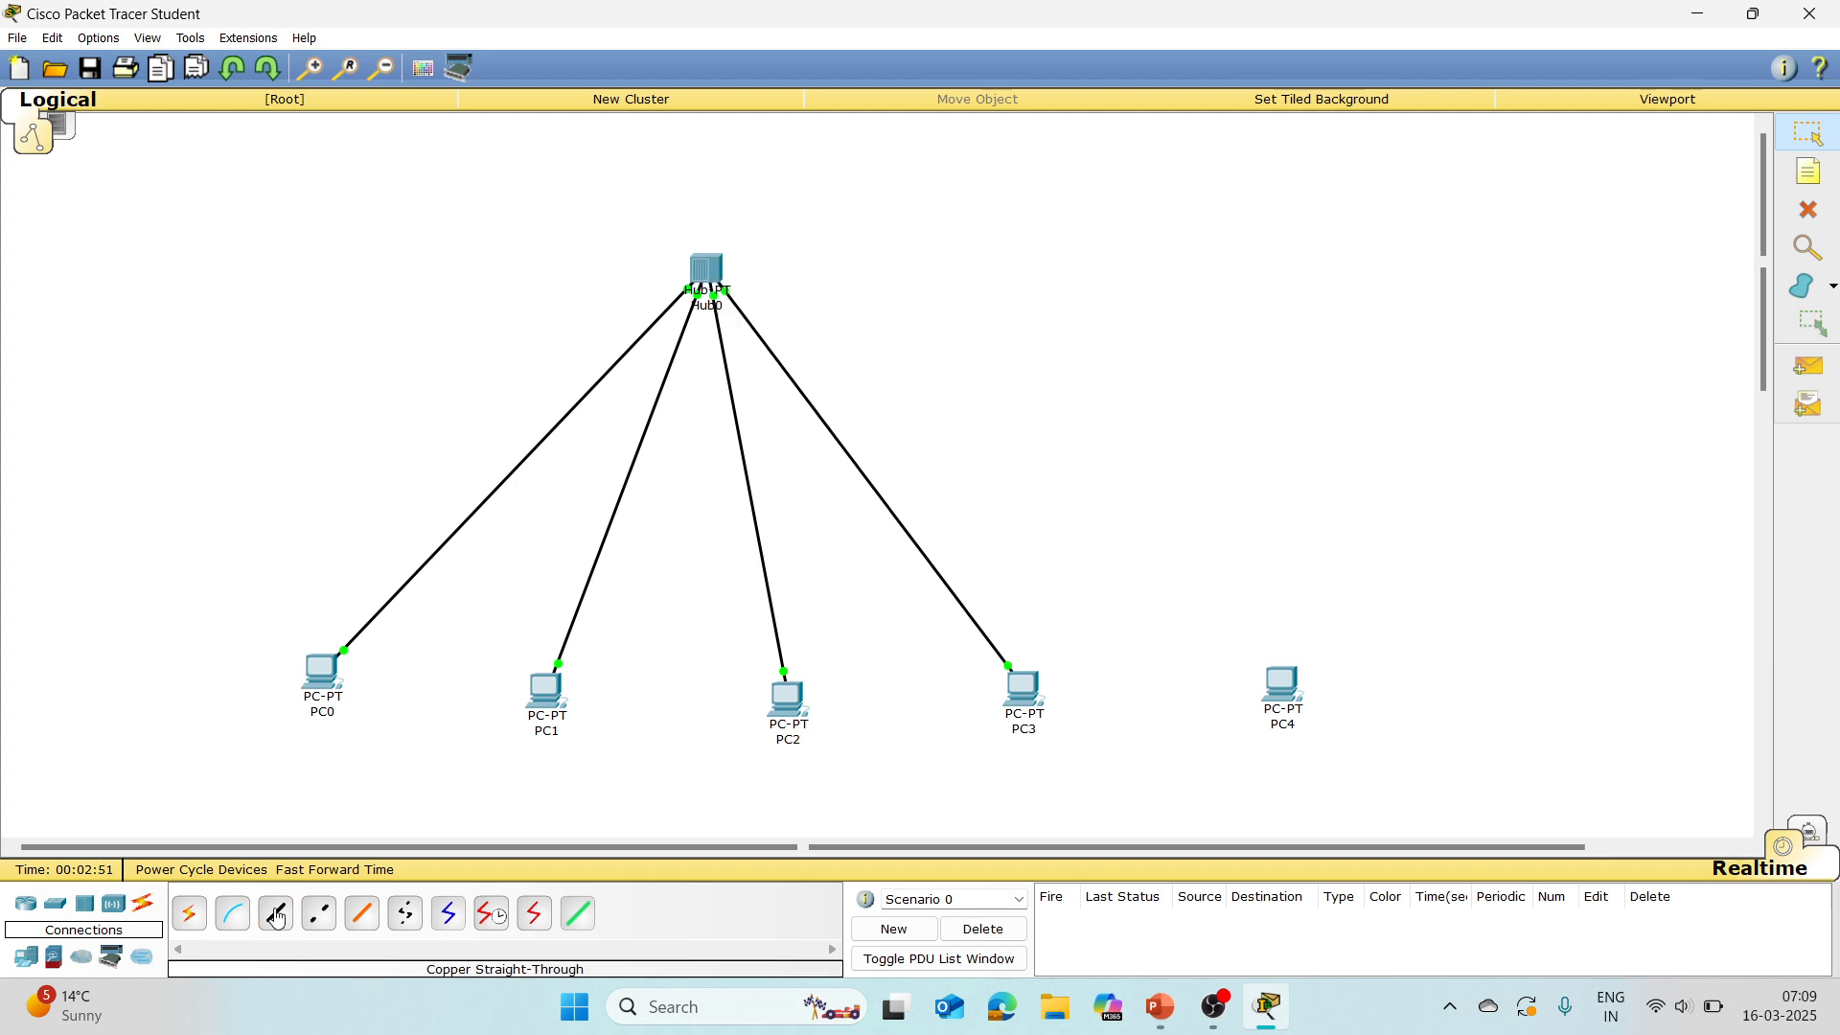
{"action": "left_click", "coordinate": [1284, 692]}
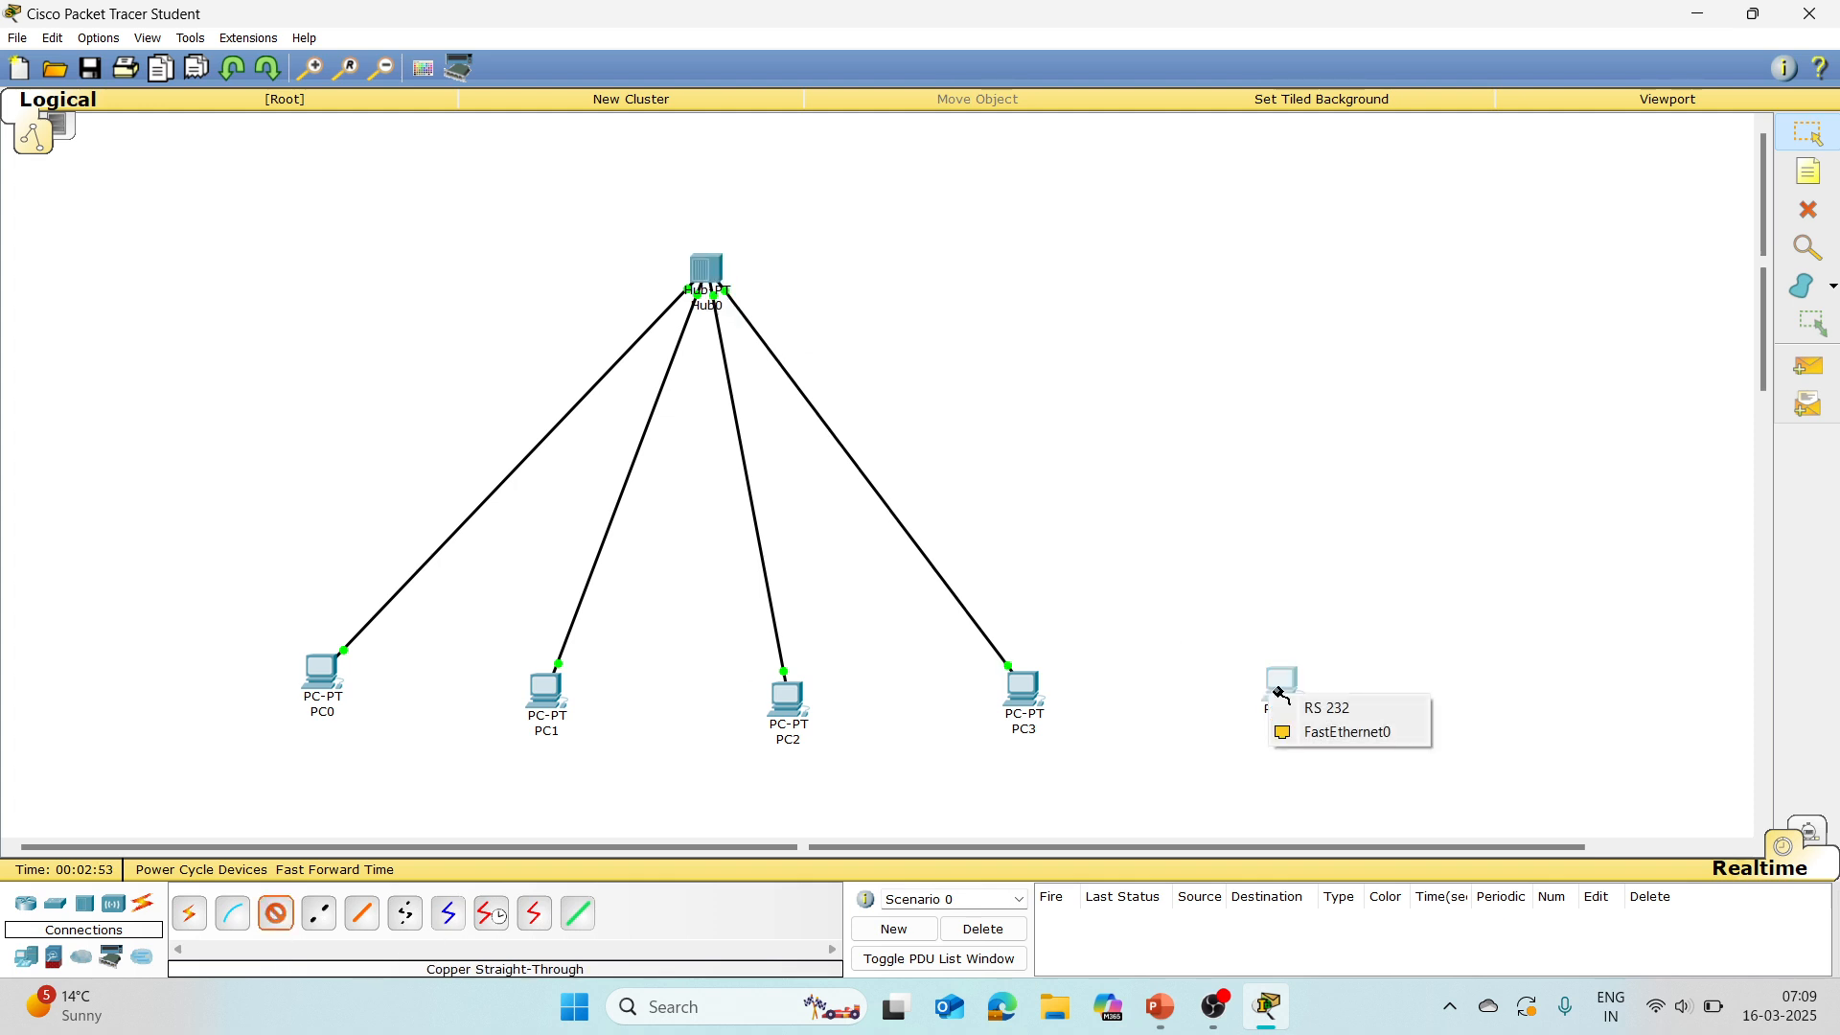
{"action": "left_click", "coordinate": [1341, 740]}
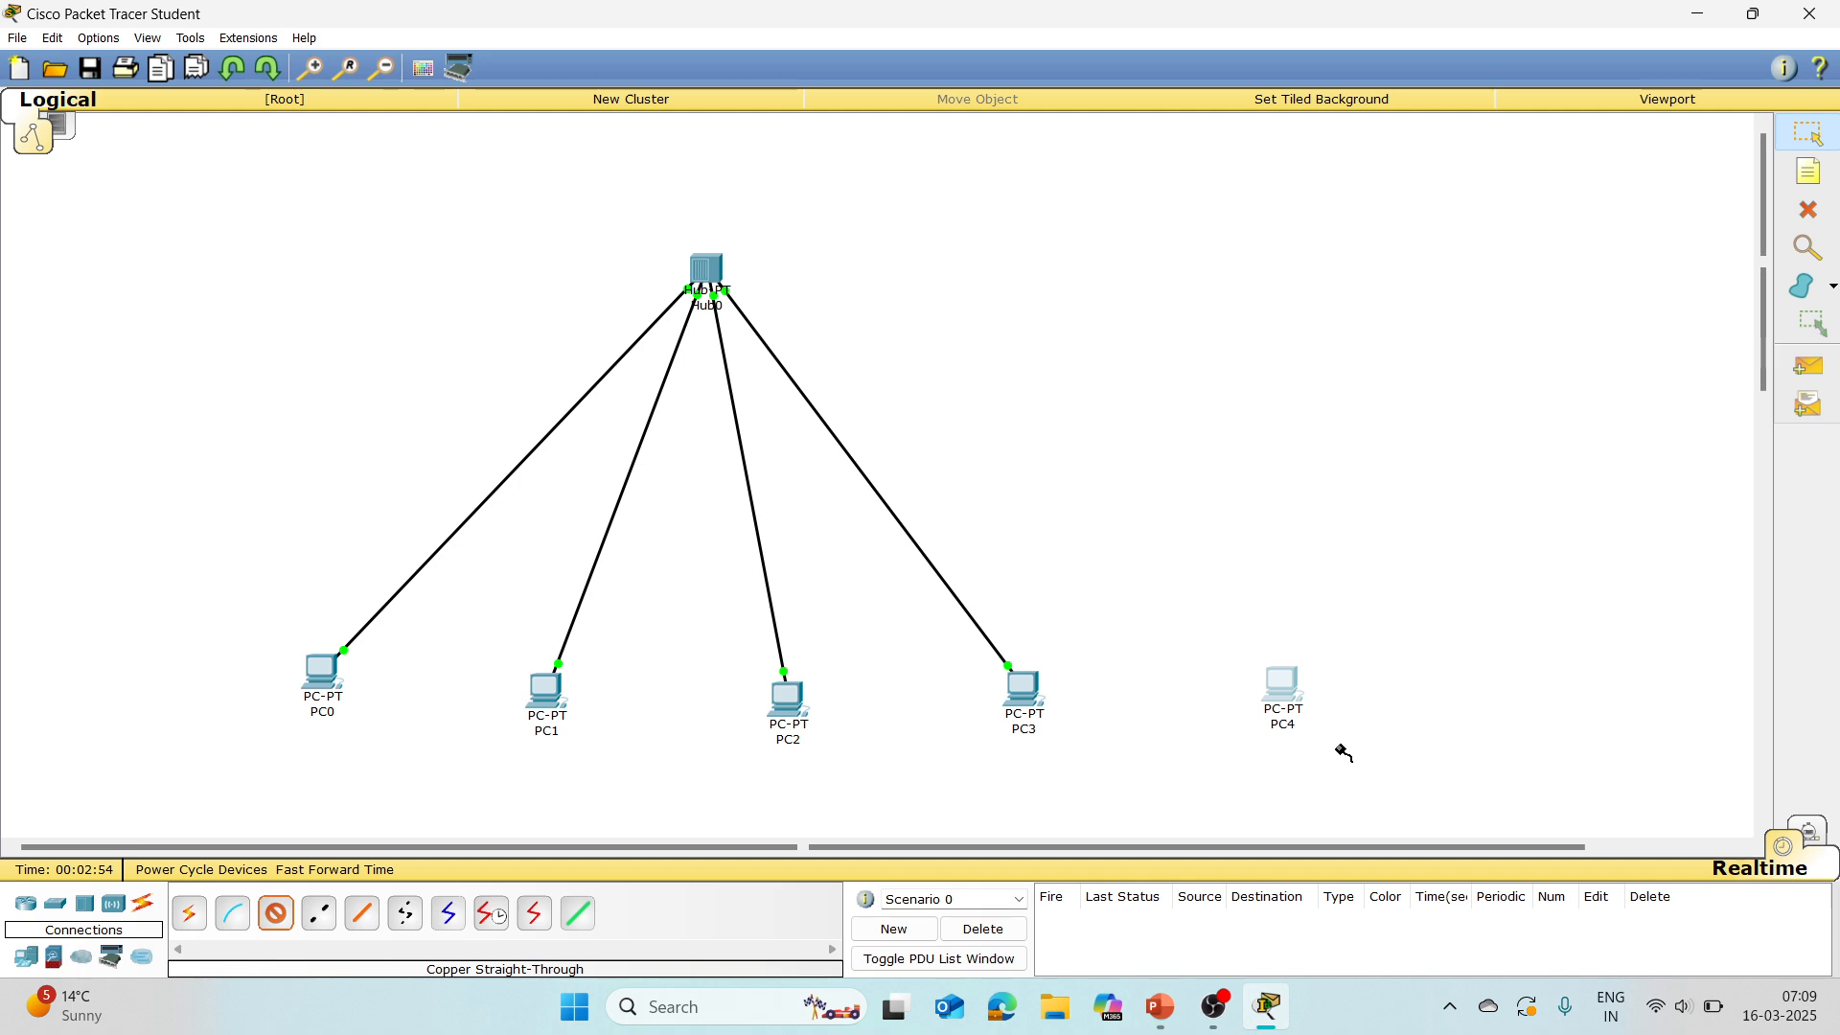
{"action": "left_click", "coordinate": [1286, 692]}
{"action": "left_click", "coordinate": [1338, 729]}
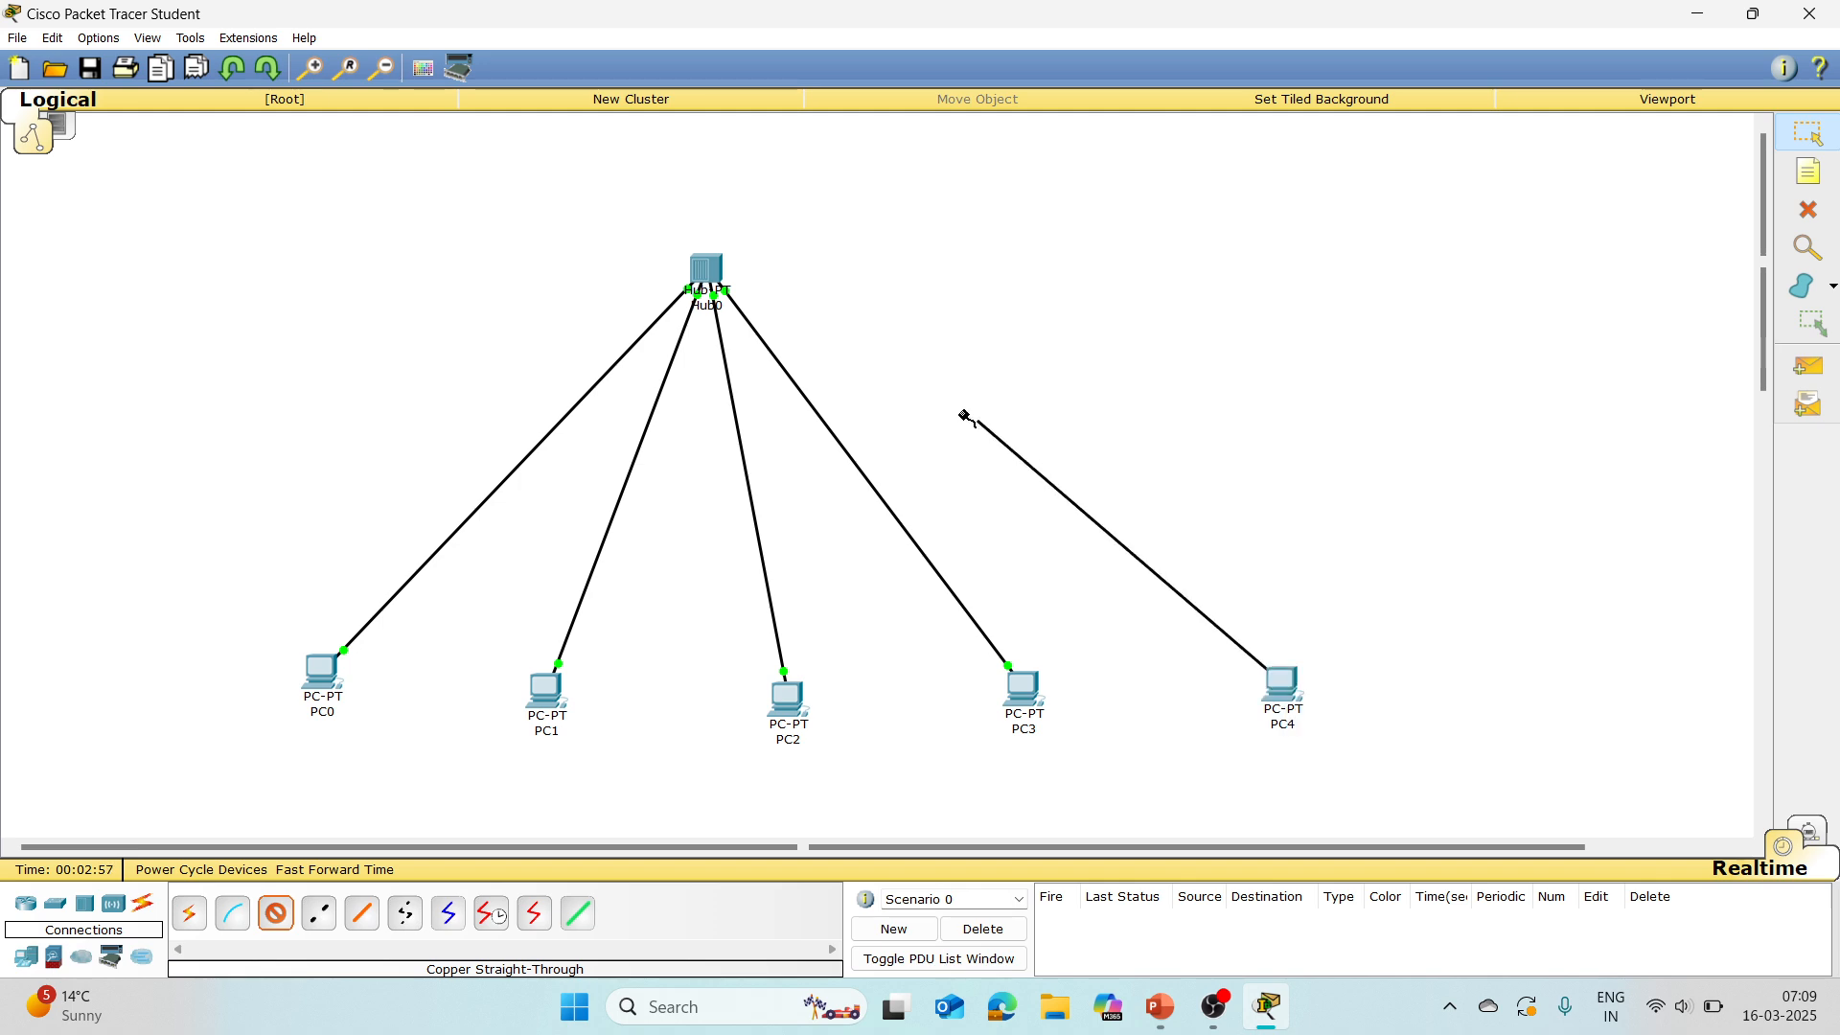
{"action": "left_click", "coordinate": [710, 269]}
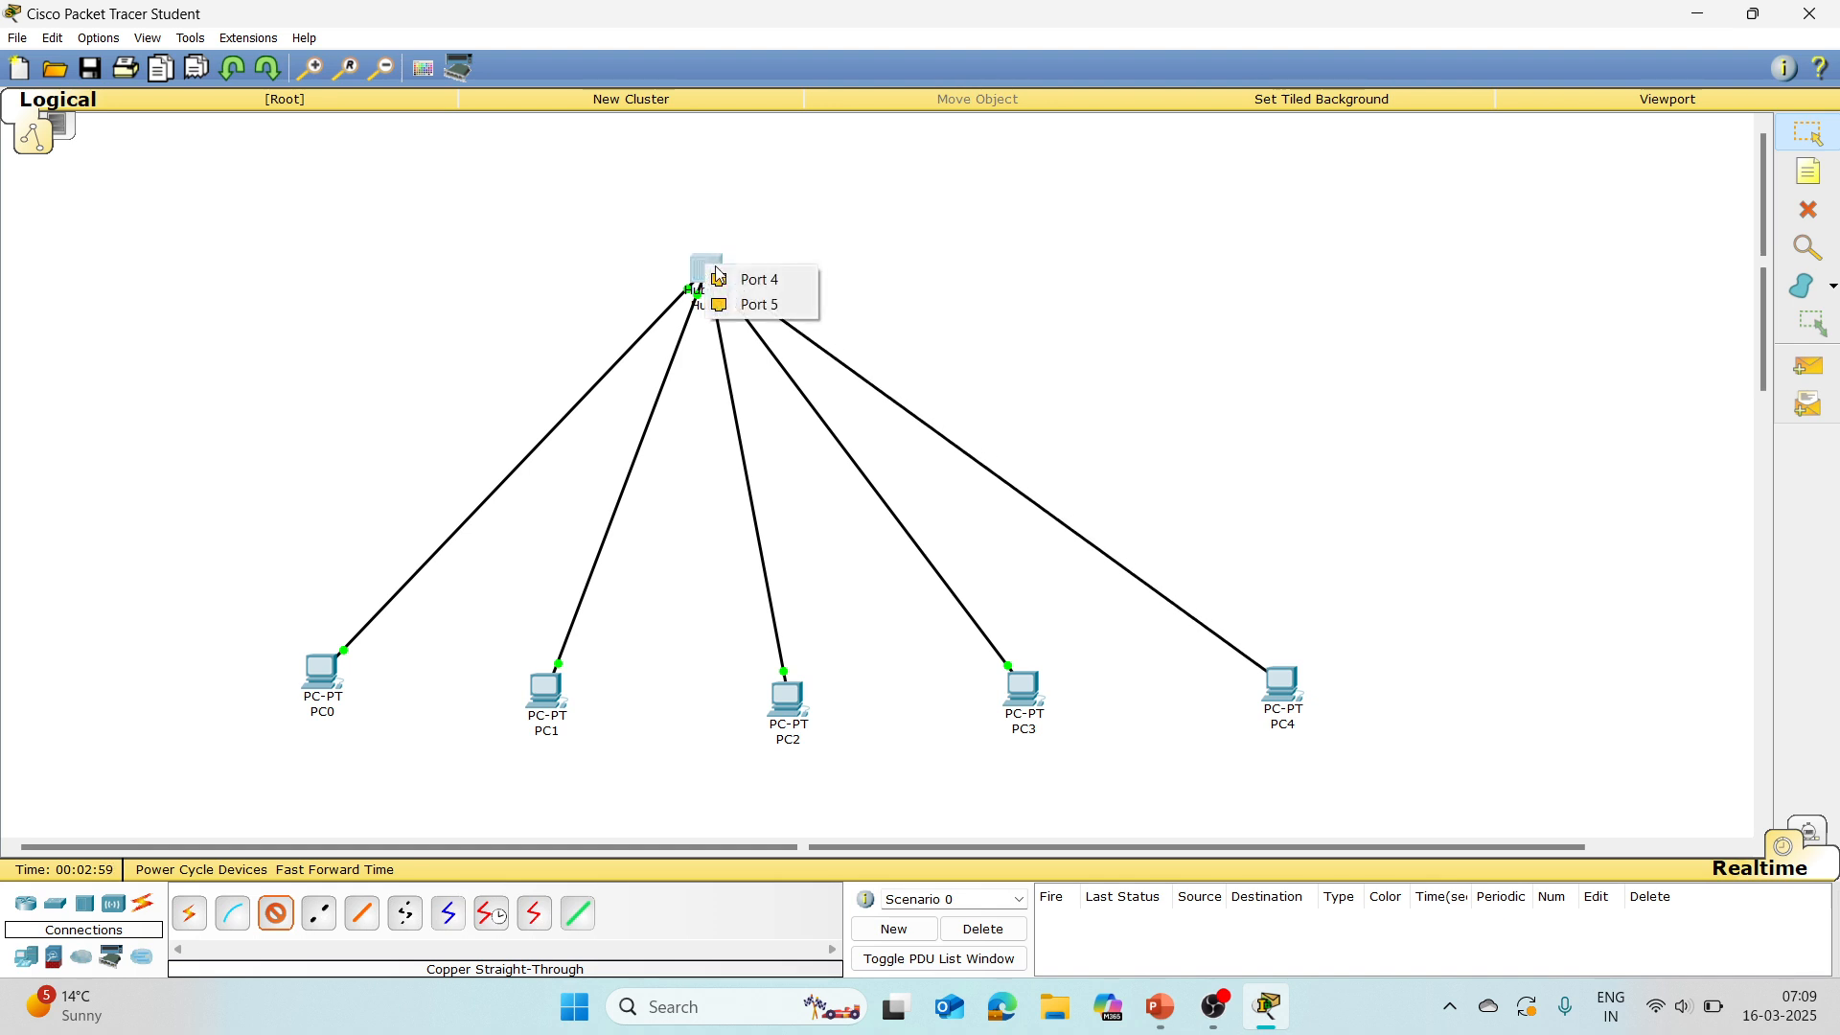
{"action": "left_click", "coordinate": [762, 280]}
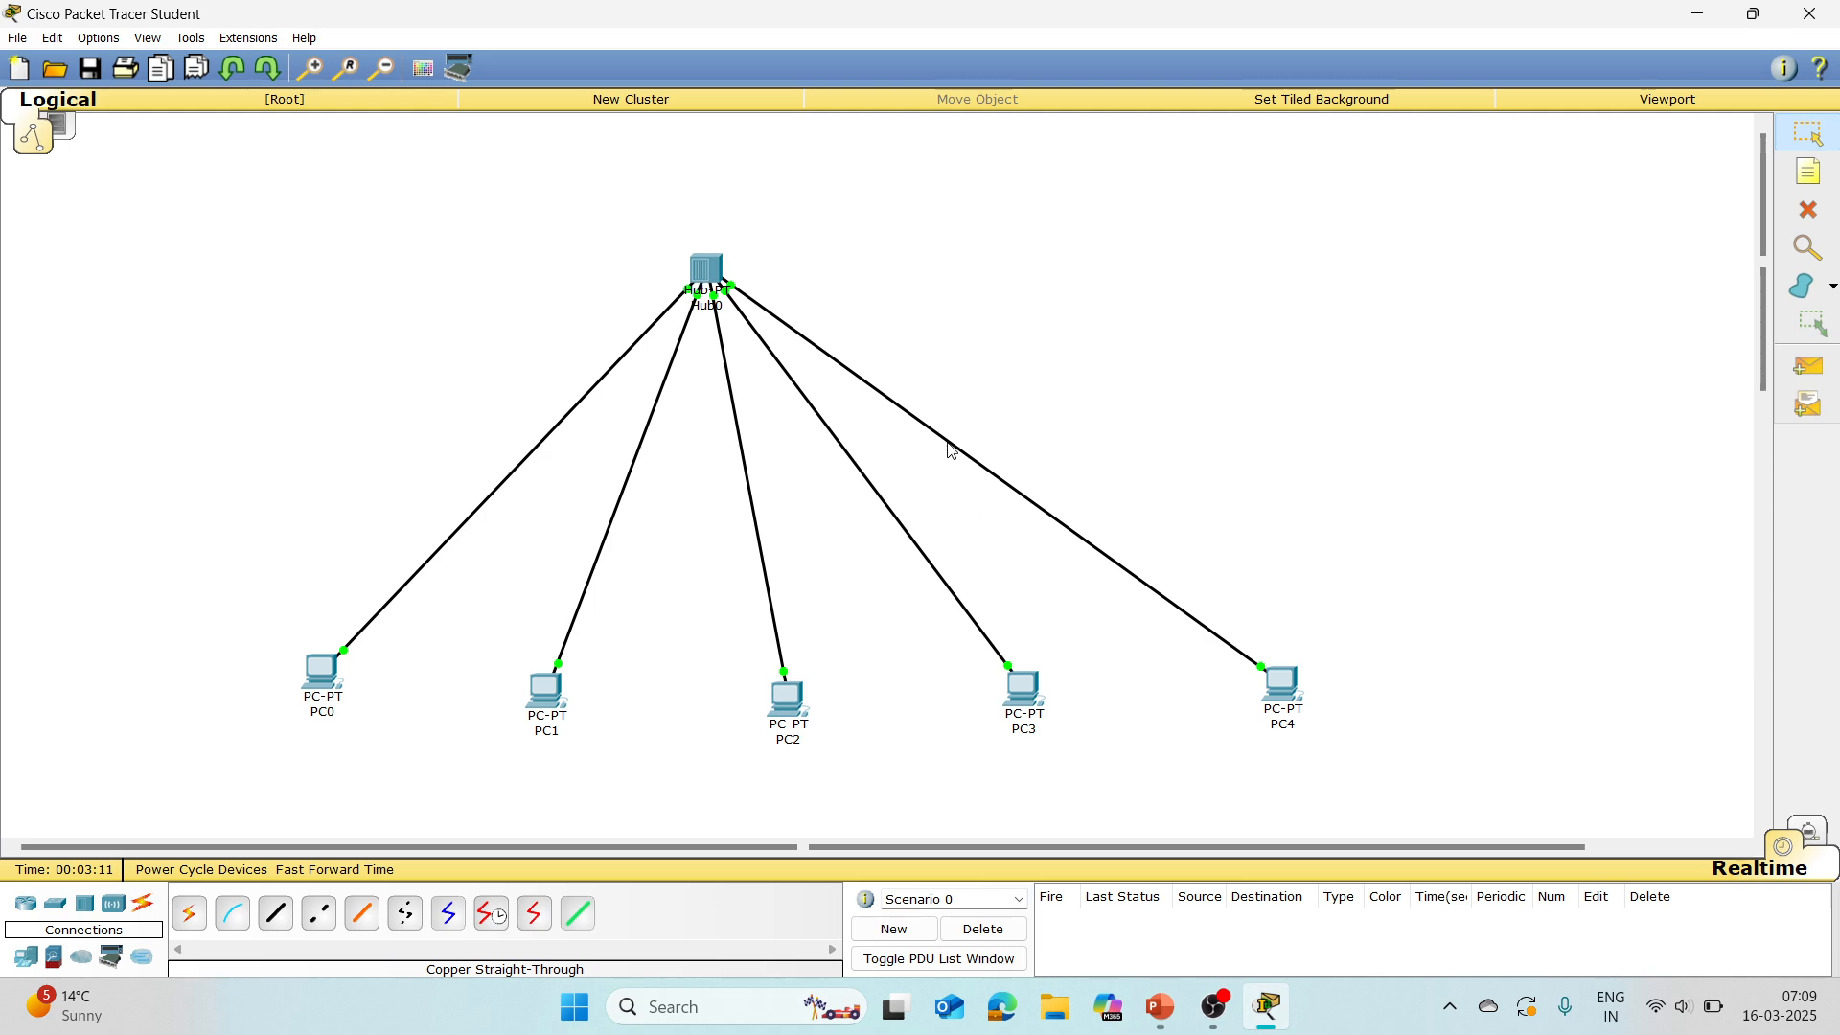
Step: Switch the hub's power off and back on in its physical device view, and close the hub's window
{"action": "mouse_move", "coordinate": [714, 271]}
{"action": "left_click", "coordinate": [706, 267]}
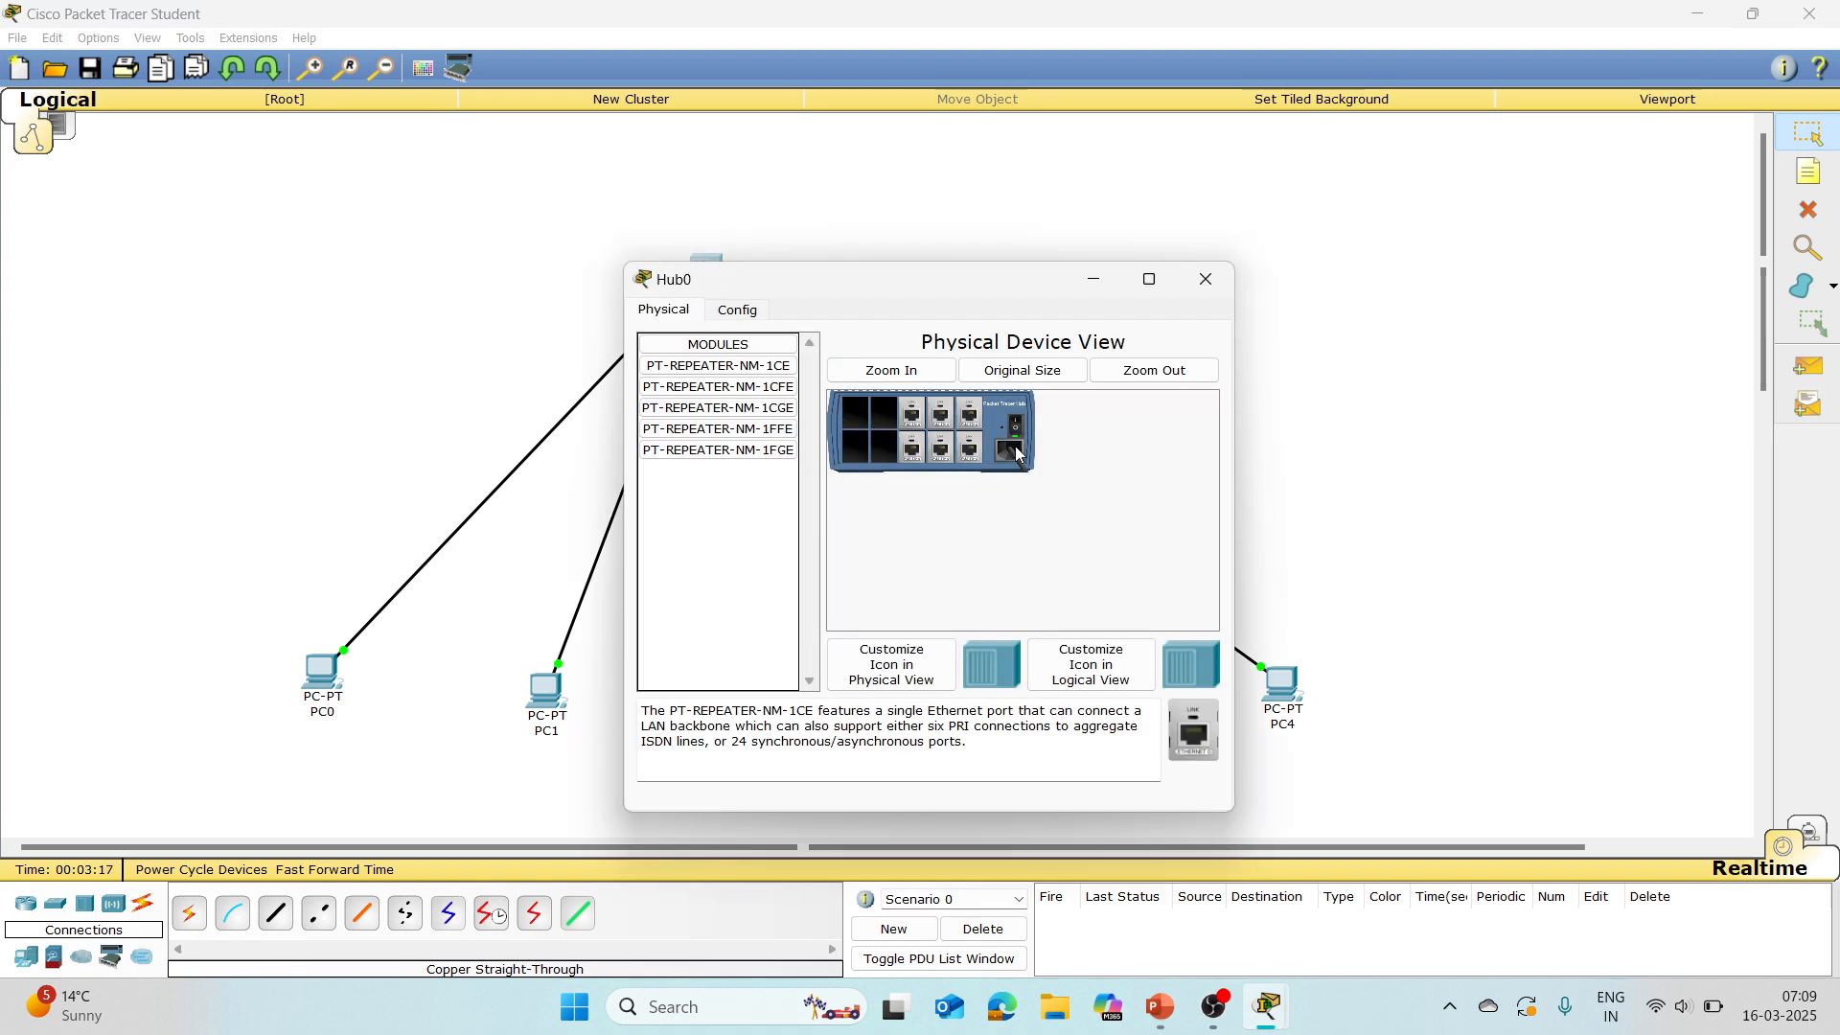
{"action": "left_click_drag", "start_coordinate": [1014, 279], "coordinate": [1362, 148]}
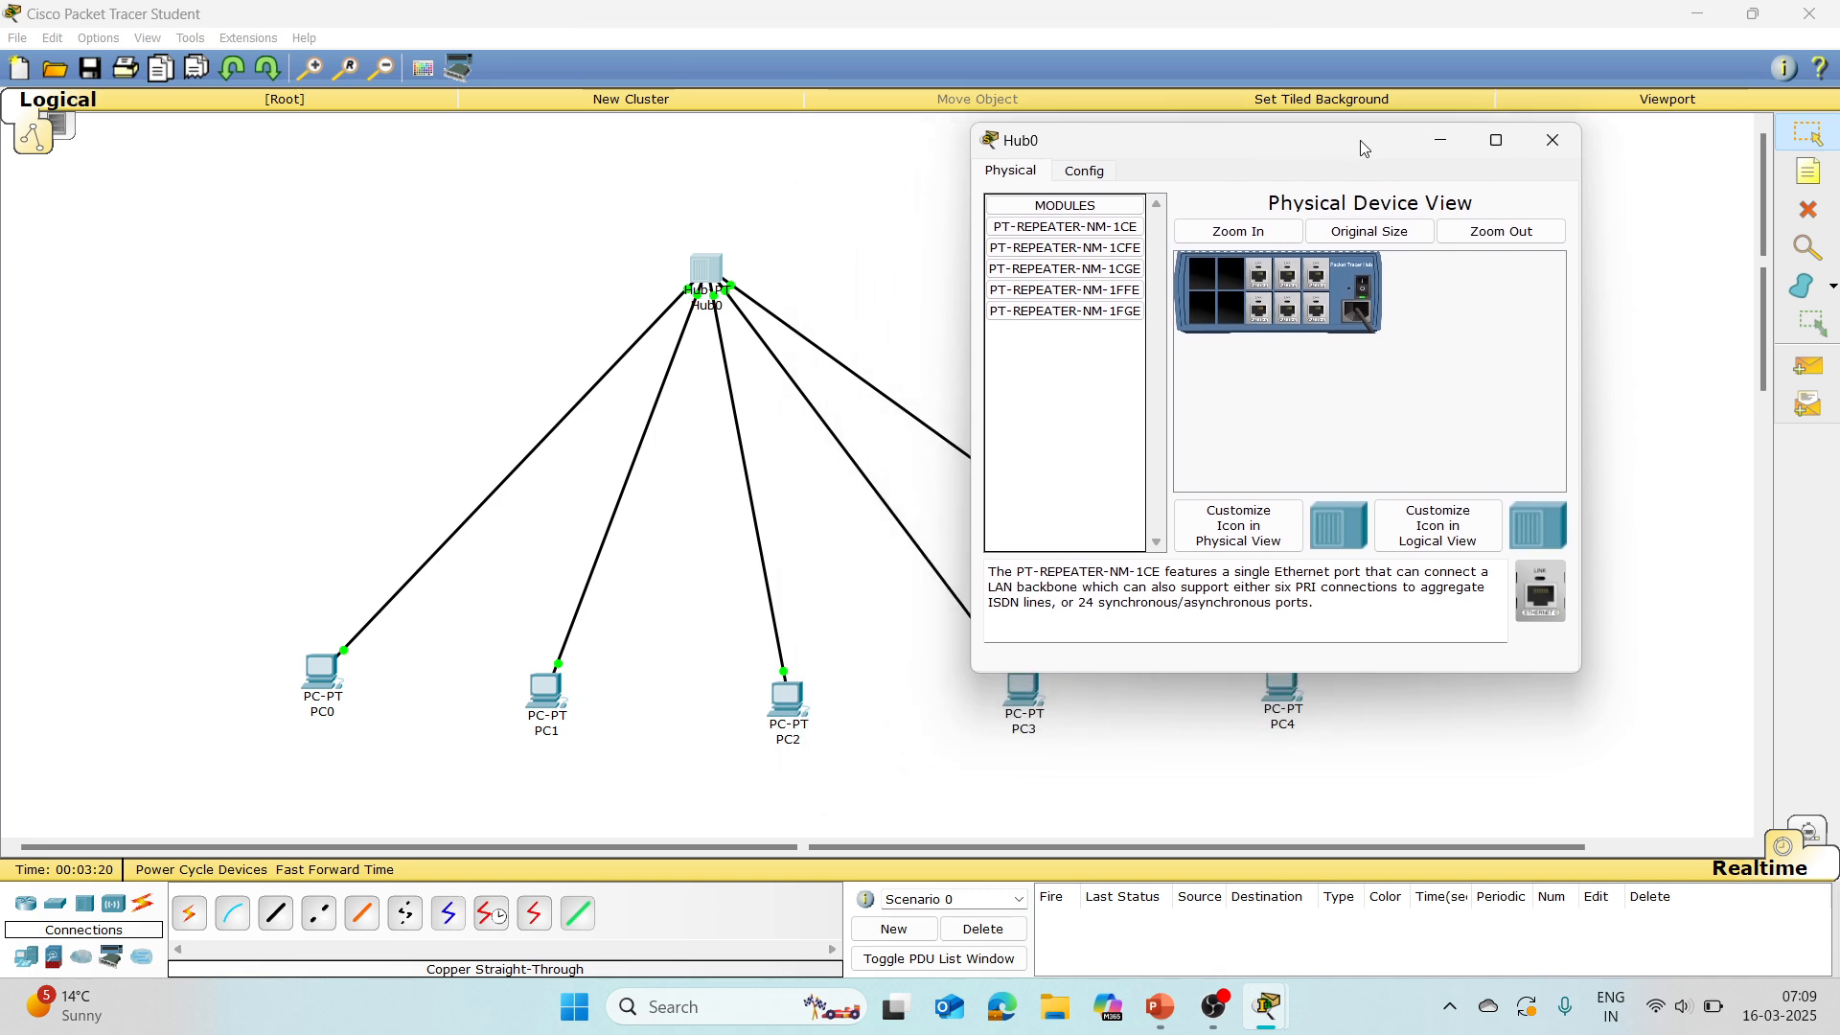
{"action": "left_click", "coordinate": [1363, 286]}
{"action": "left_click", "coordinate": [1363, 289]}
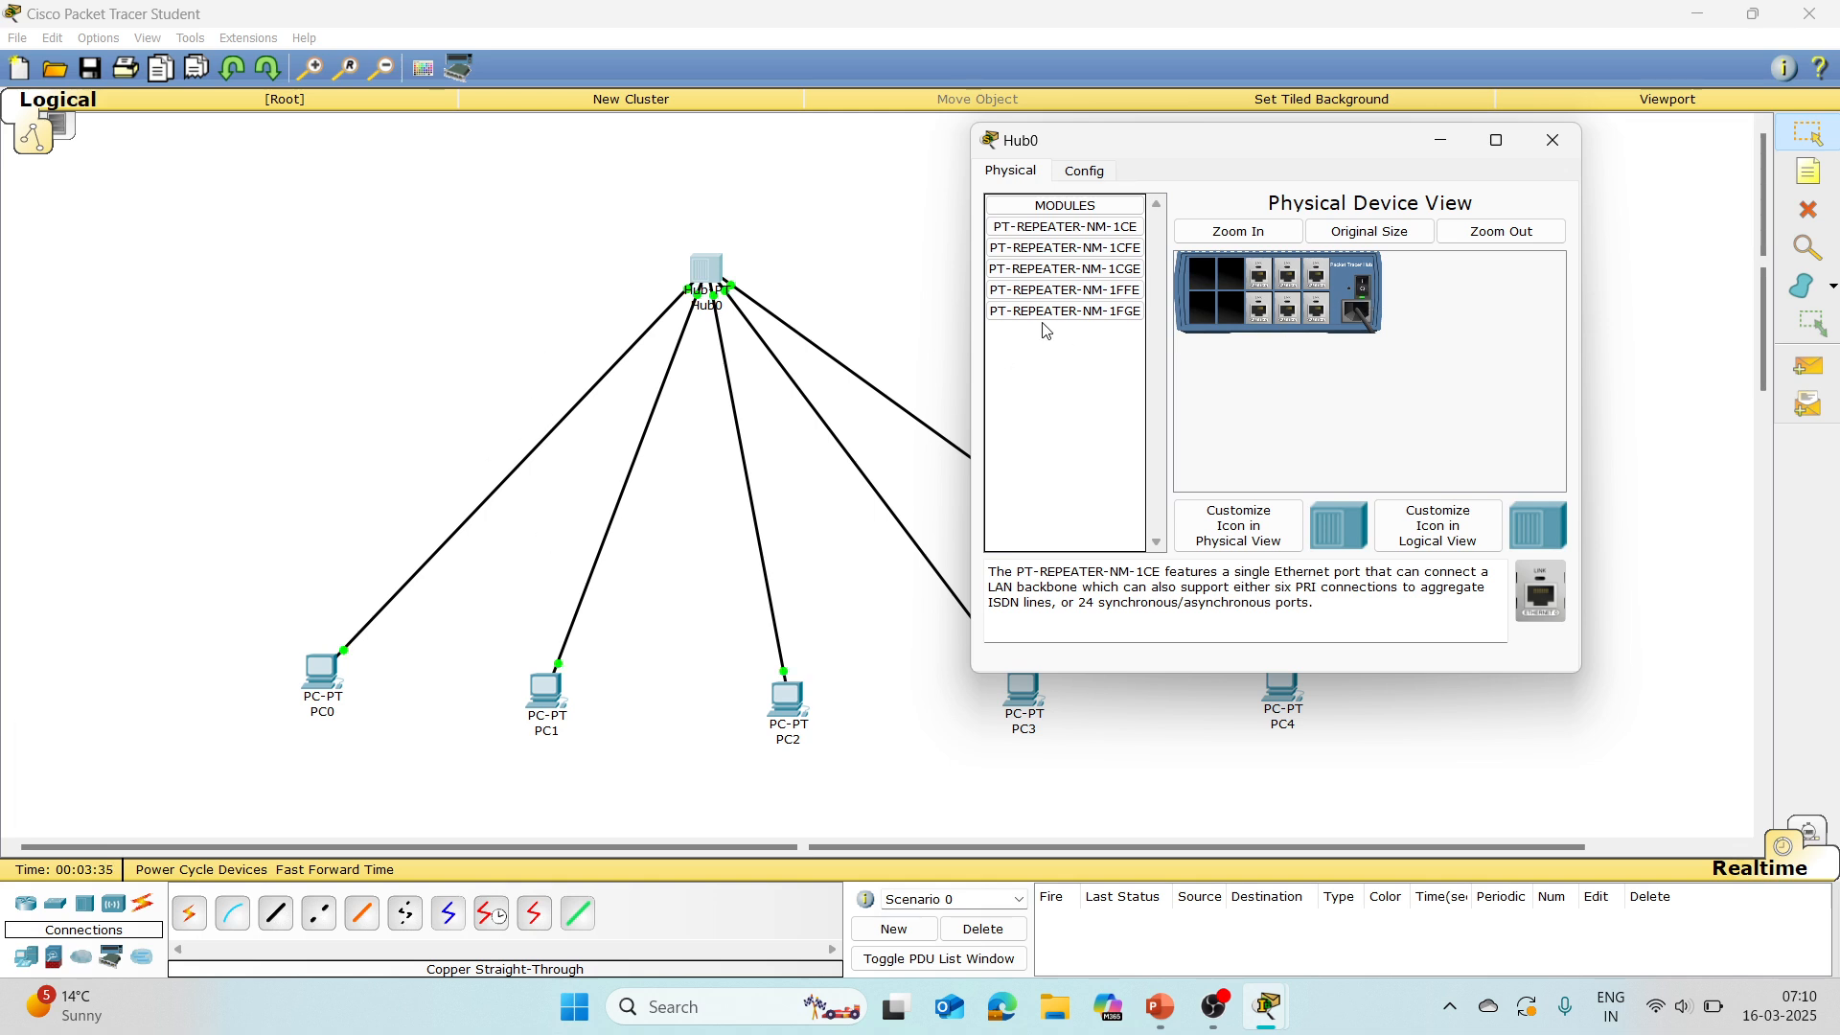
{"action": "left_click", "coordinate": [1560, 152]}
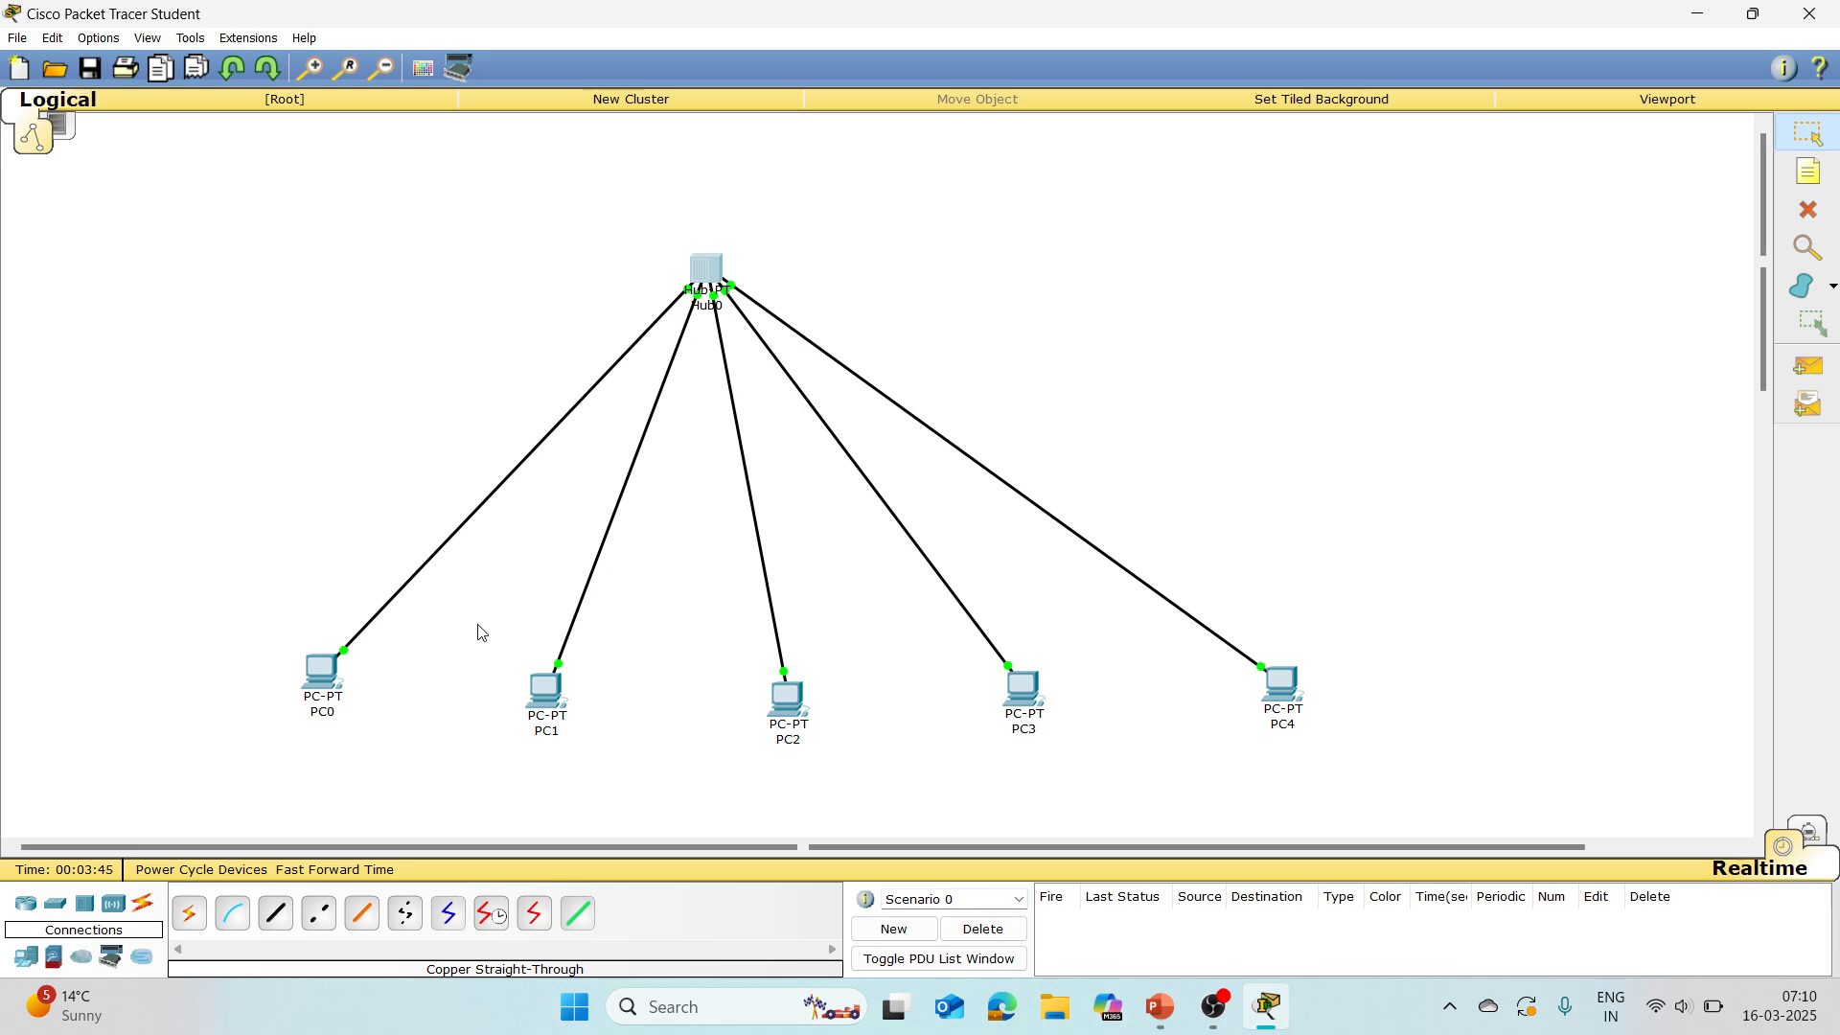
Step: Set PC0's static IP address to 118.0.0.1 with subnet mask 255.0.0.0, and close its configuration window
{"action": "mouse_move", "coordinate": [324, 684]}
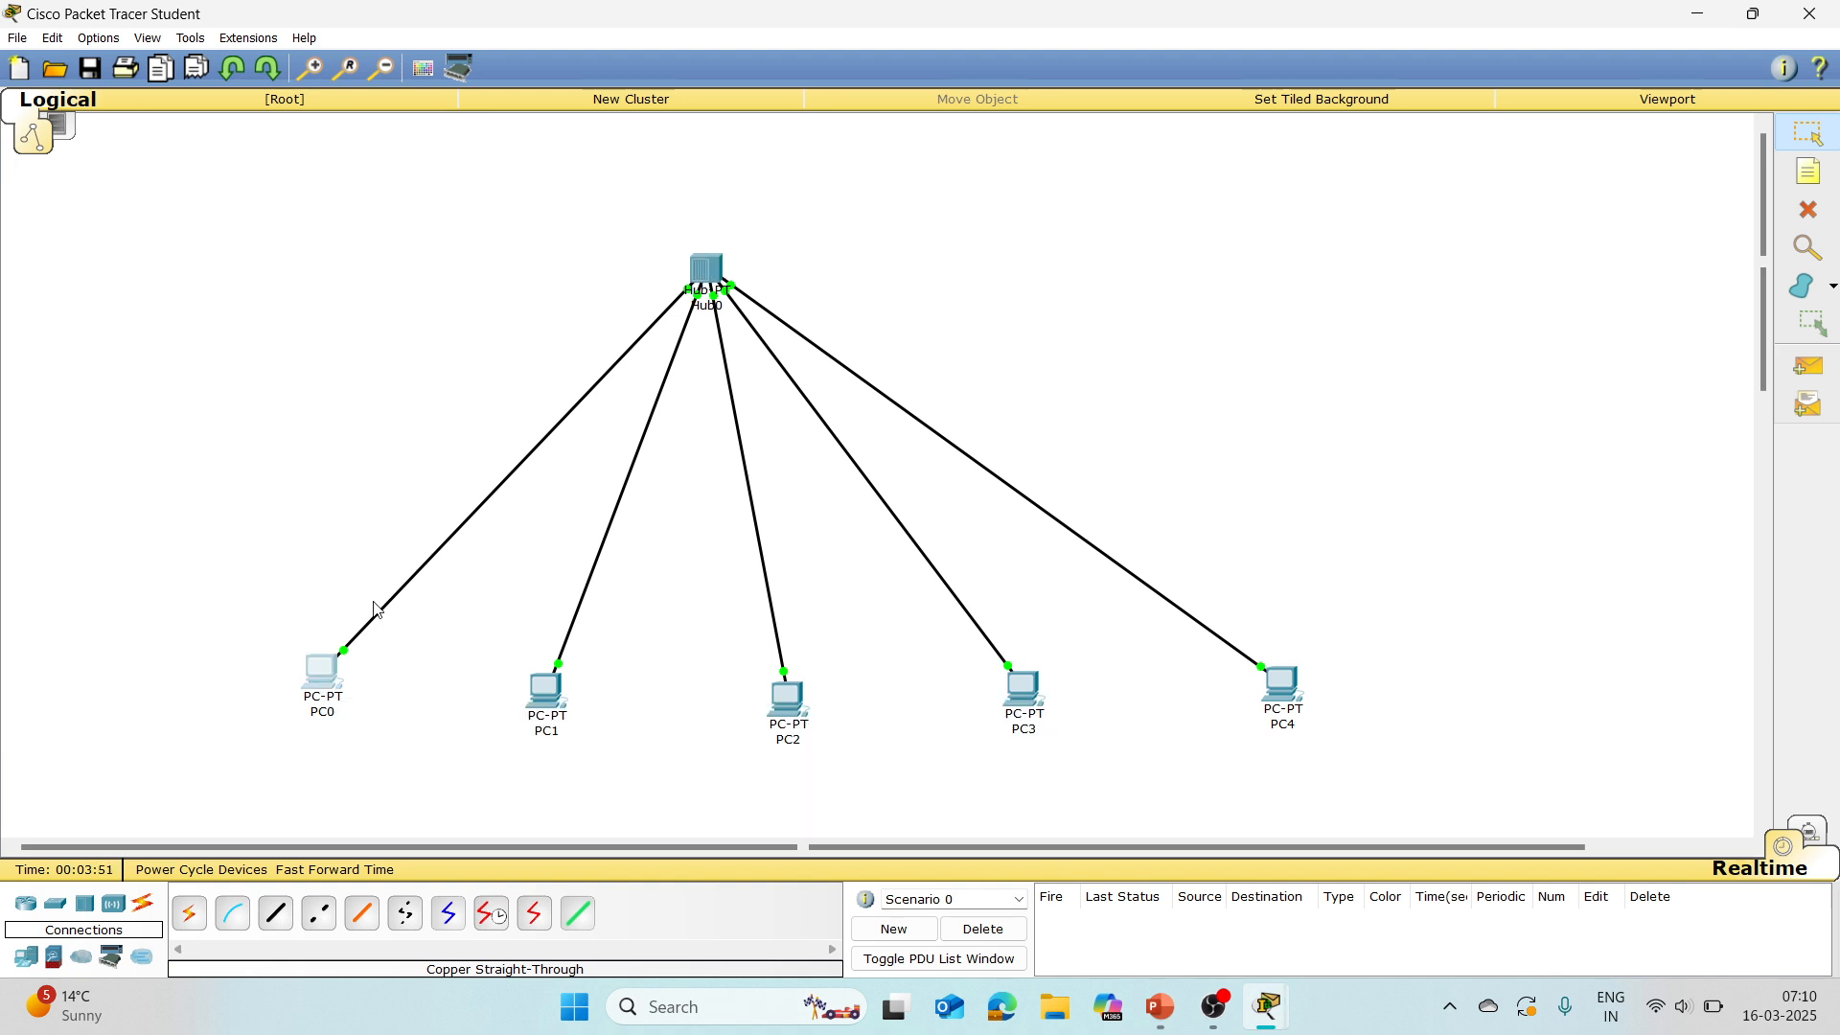
{"action": "left_click", "coordinate": [317, 703]}
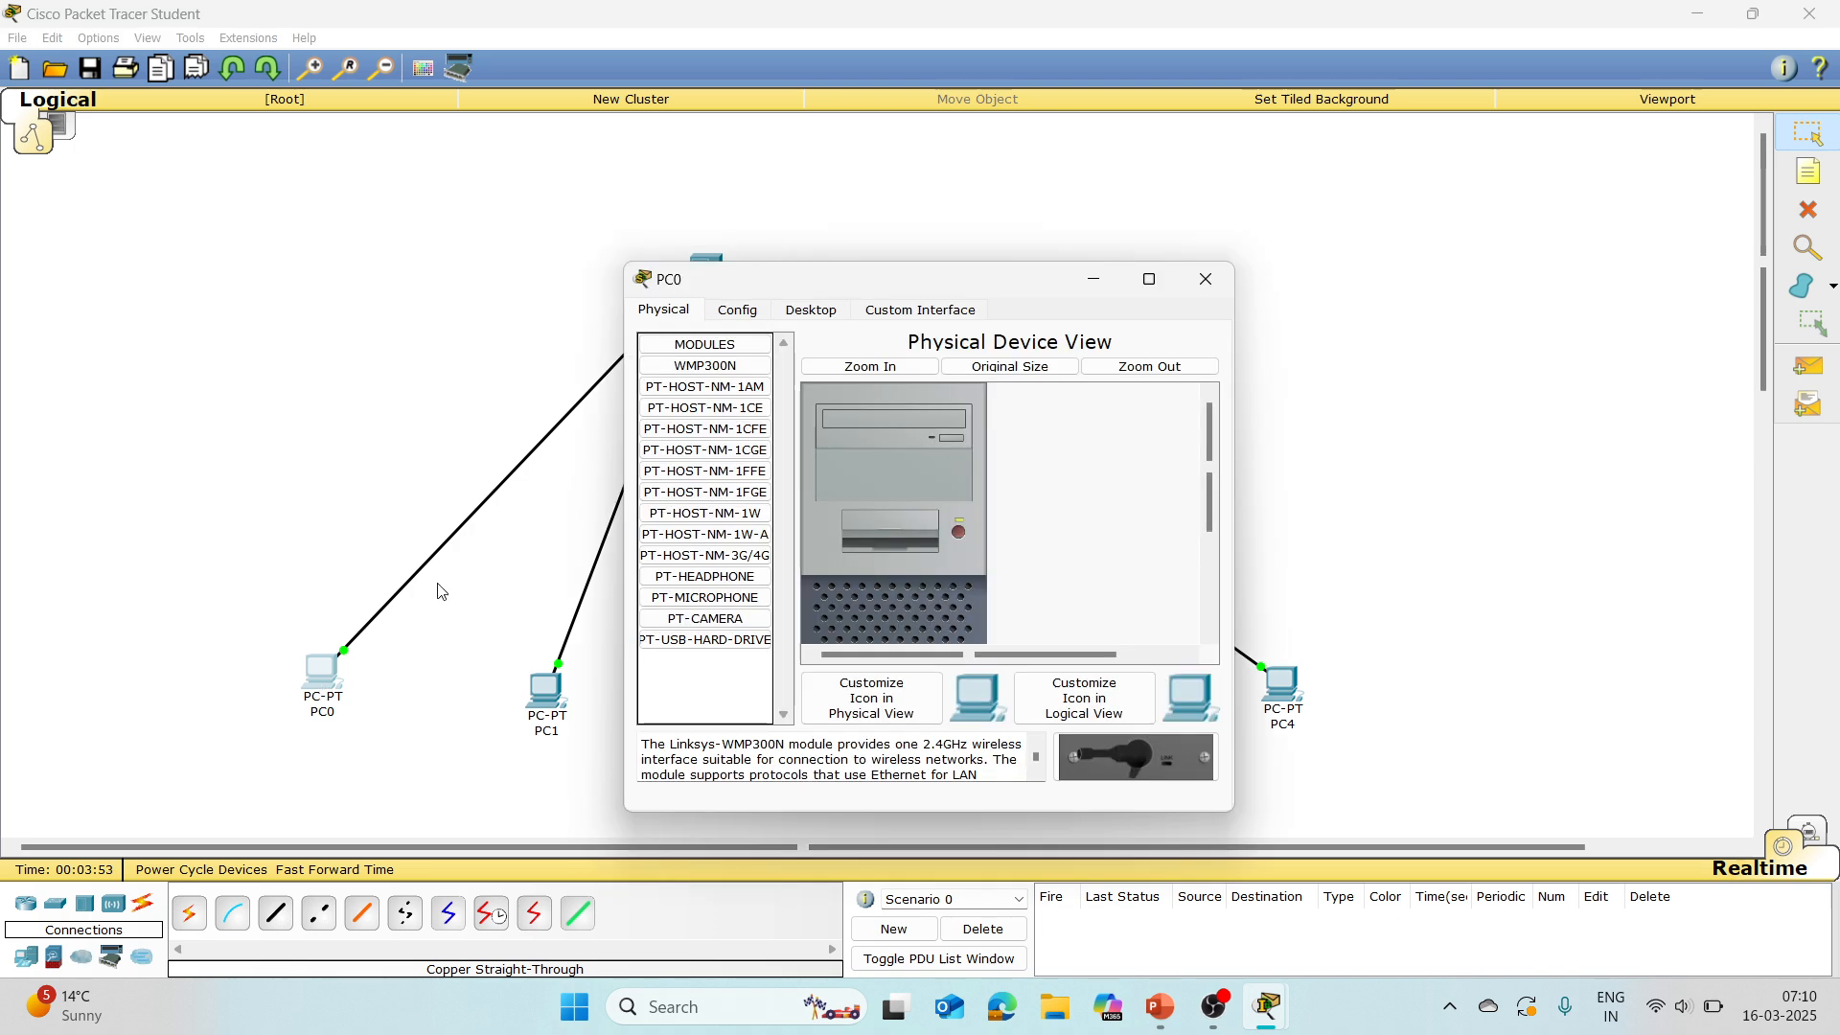
{"action": "left_click", "coordinate": [807, 312]}
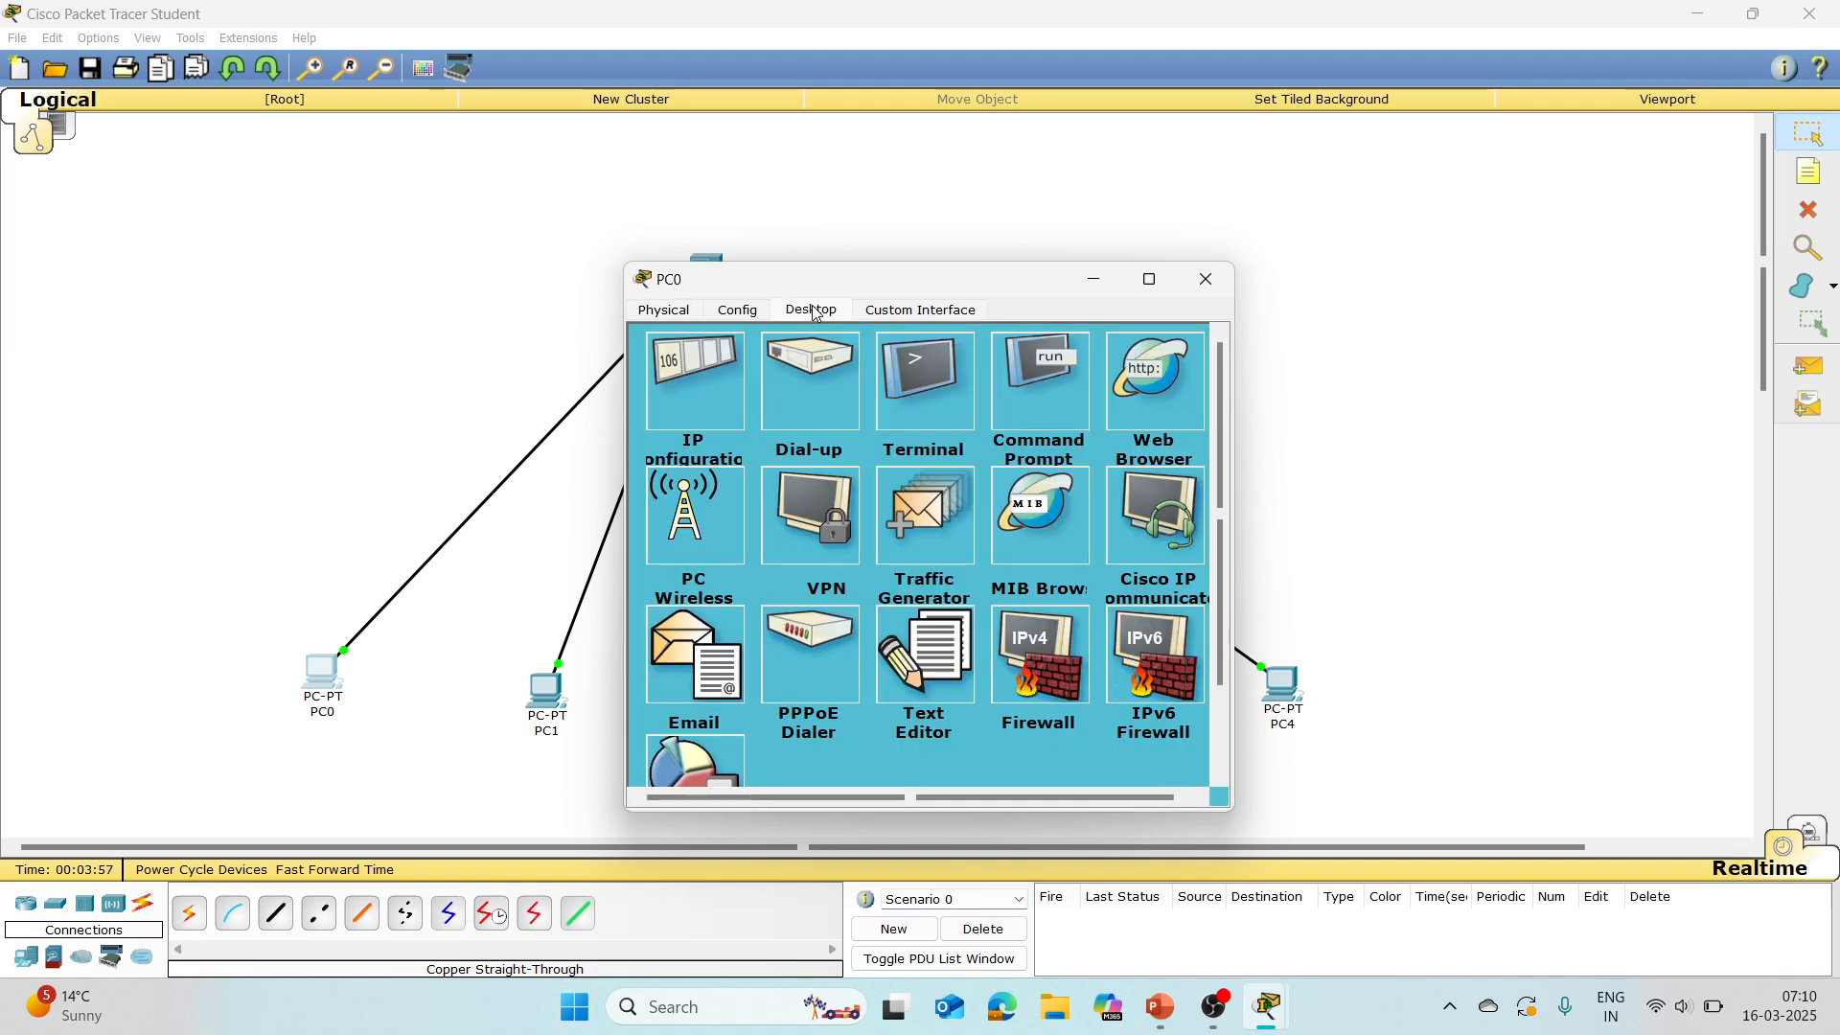
{"action": "left_click", "coordinate": [688, 387]}
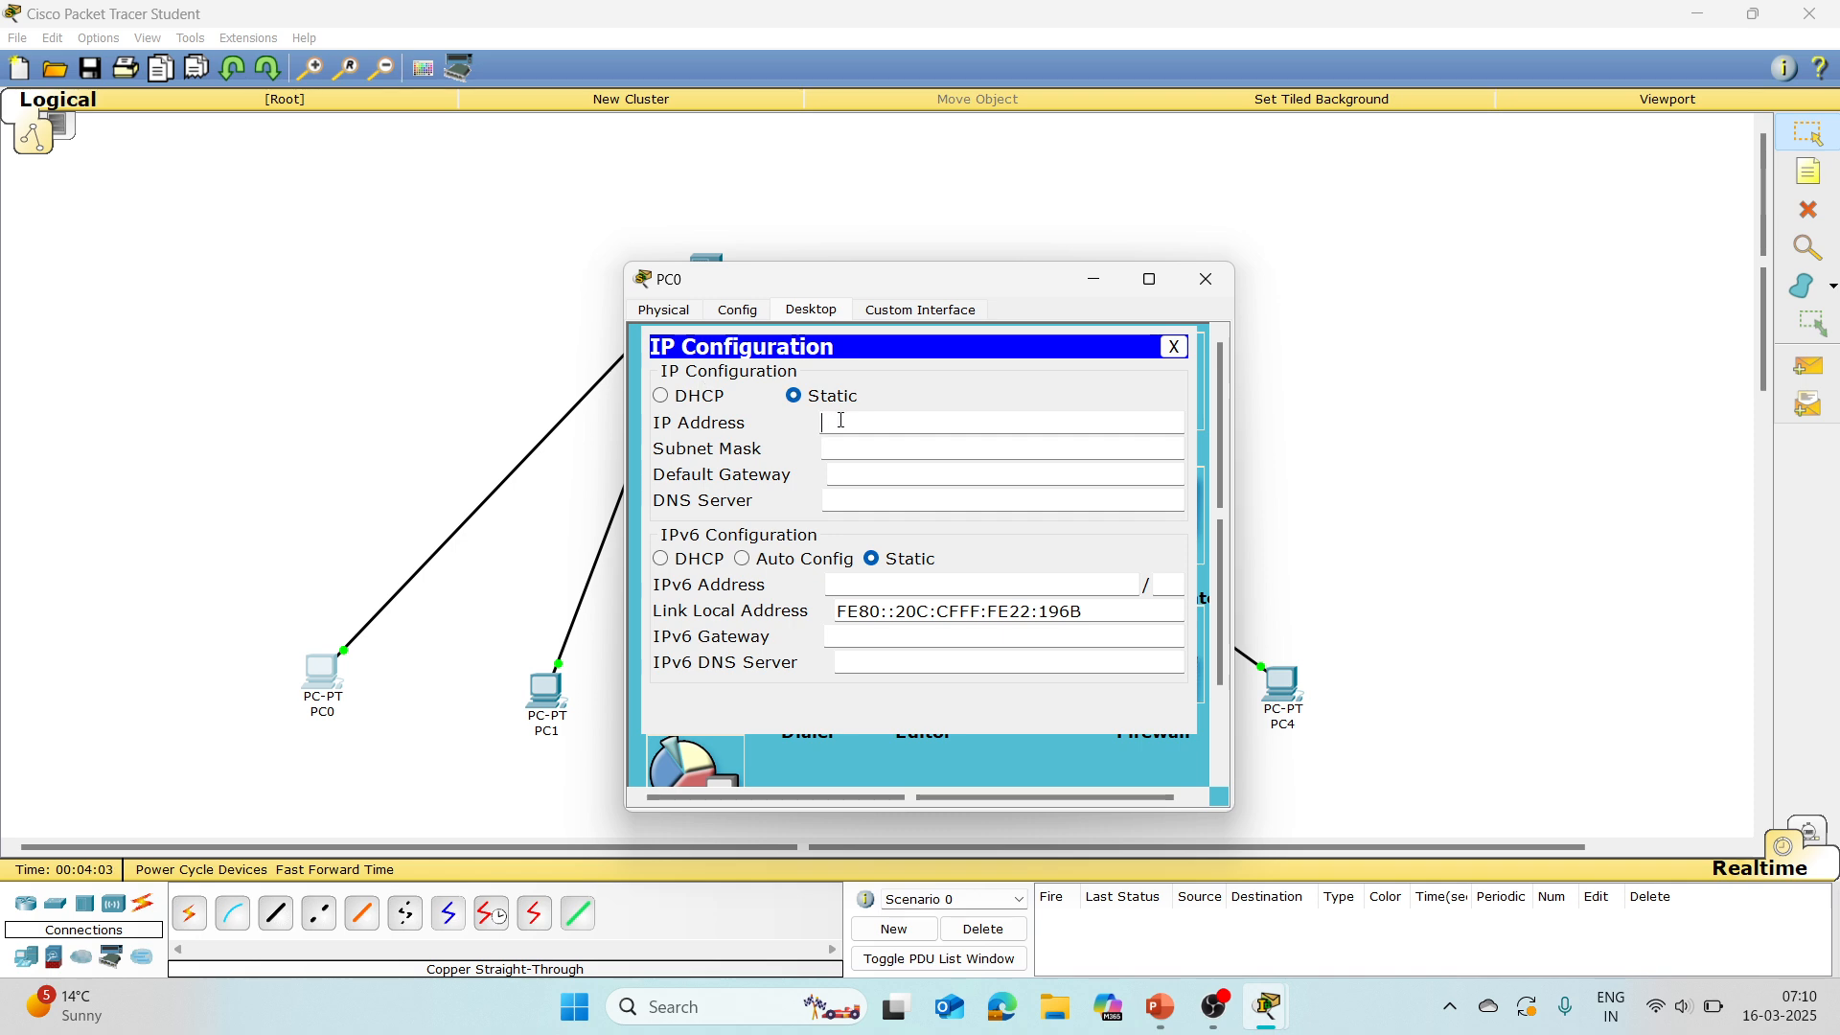
{"action": "type", "text": "118."}
{"action": "type", "text": "0.0.1"}
{"action": "key", "text": "Tab"}
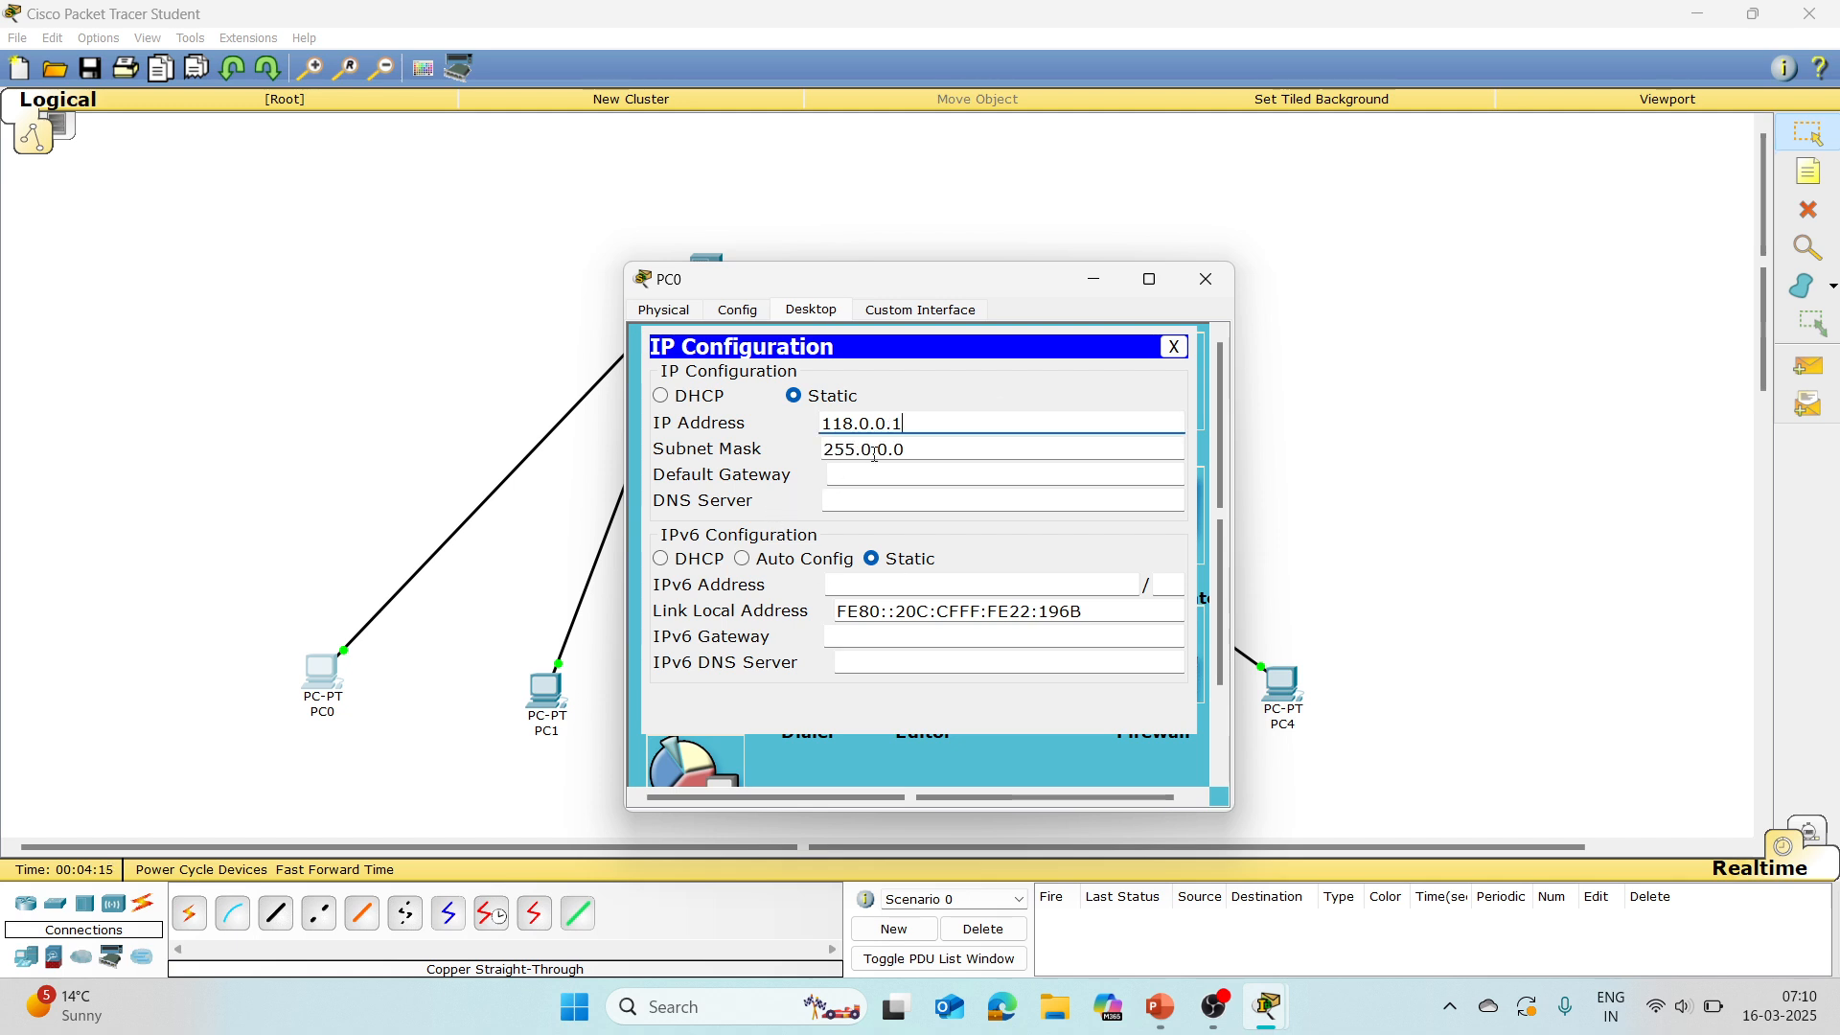
{"action": "left_click", "coordinate": [1175, 347]}
{"action": "left_click", "coordinate": [1206, 279]}
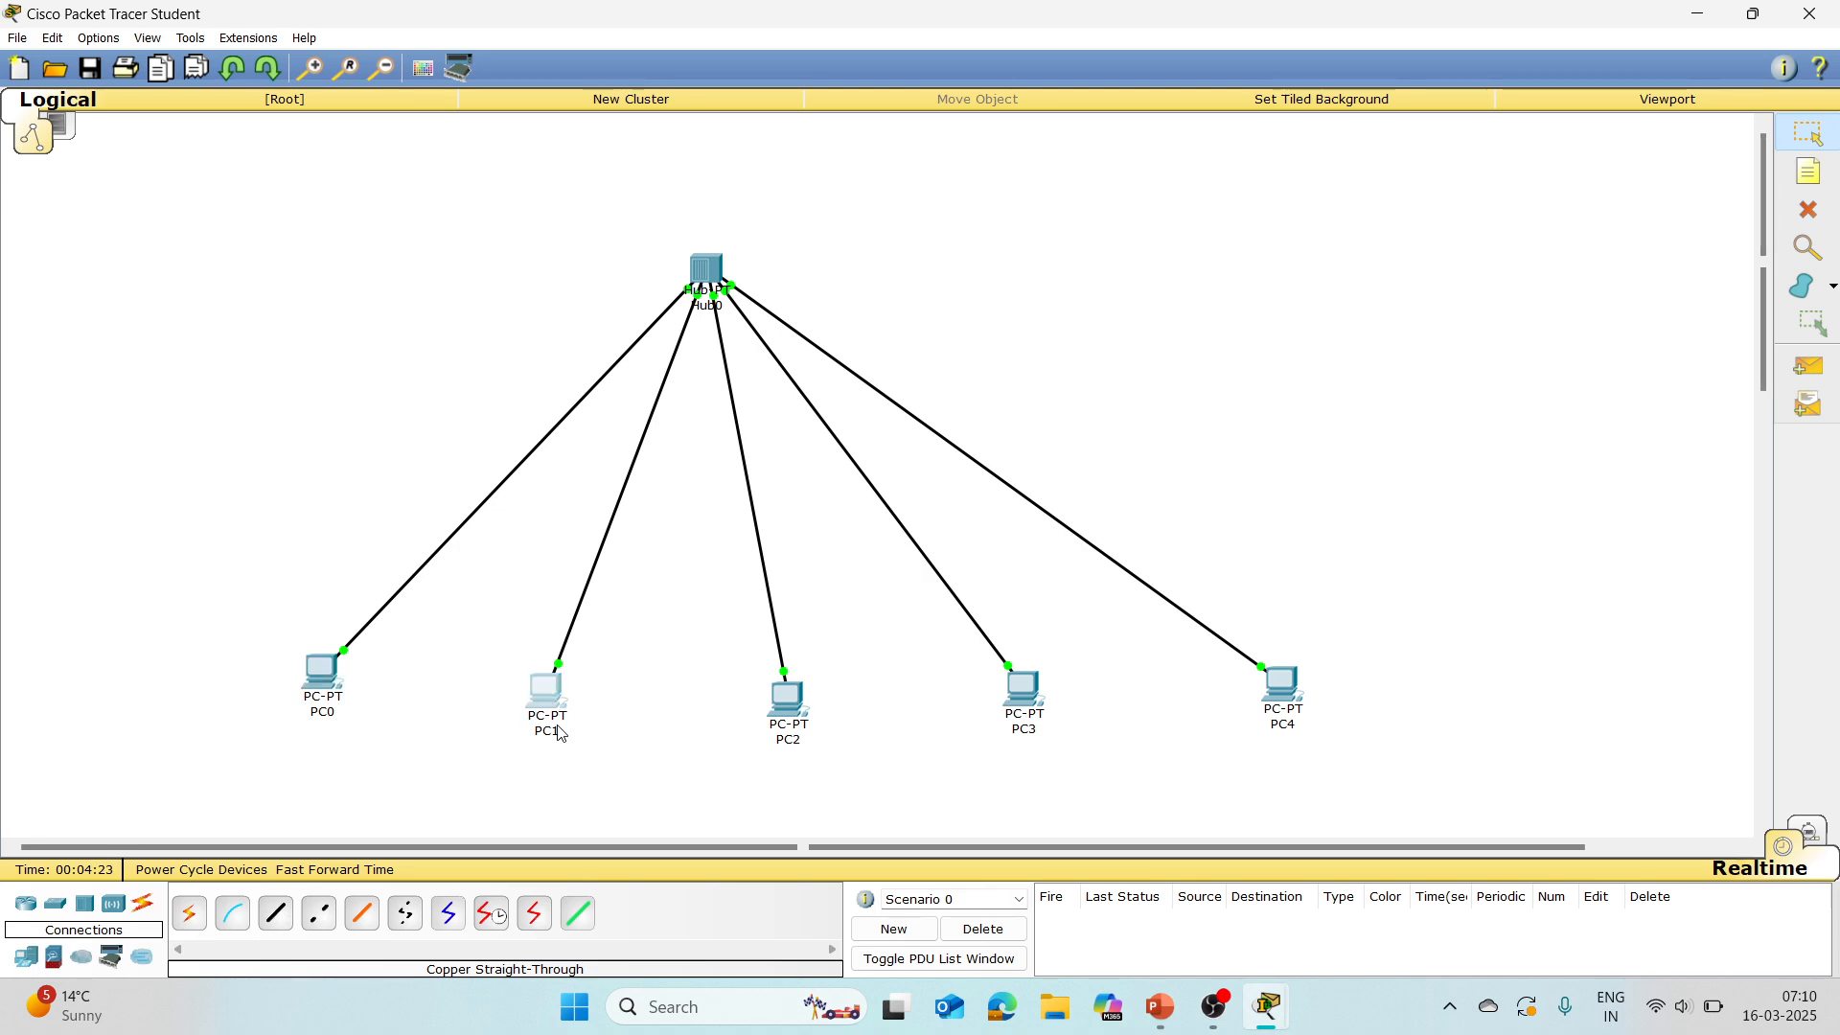
Step: Set PC1's static IP address to 118.0.0.2 with the default subnet mask, and close its configuration window
{"action": "left_click", "coordinate": [544, 700]}
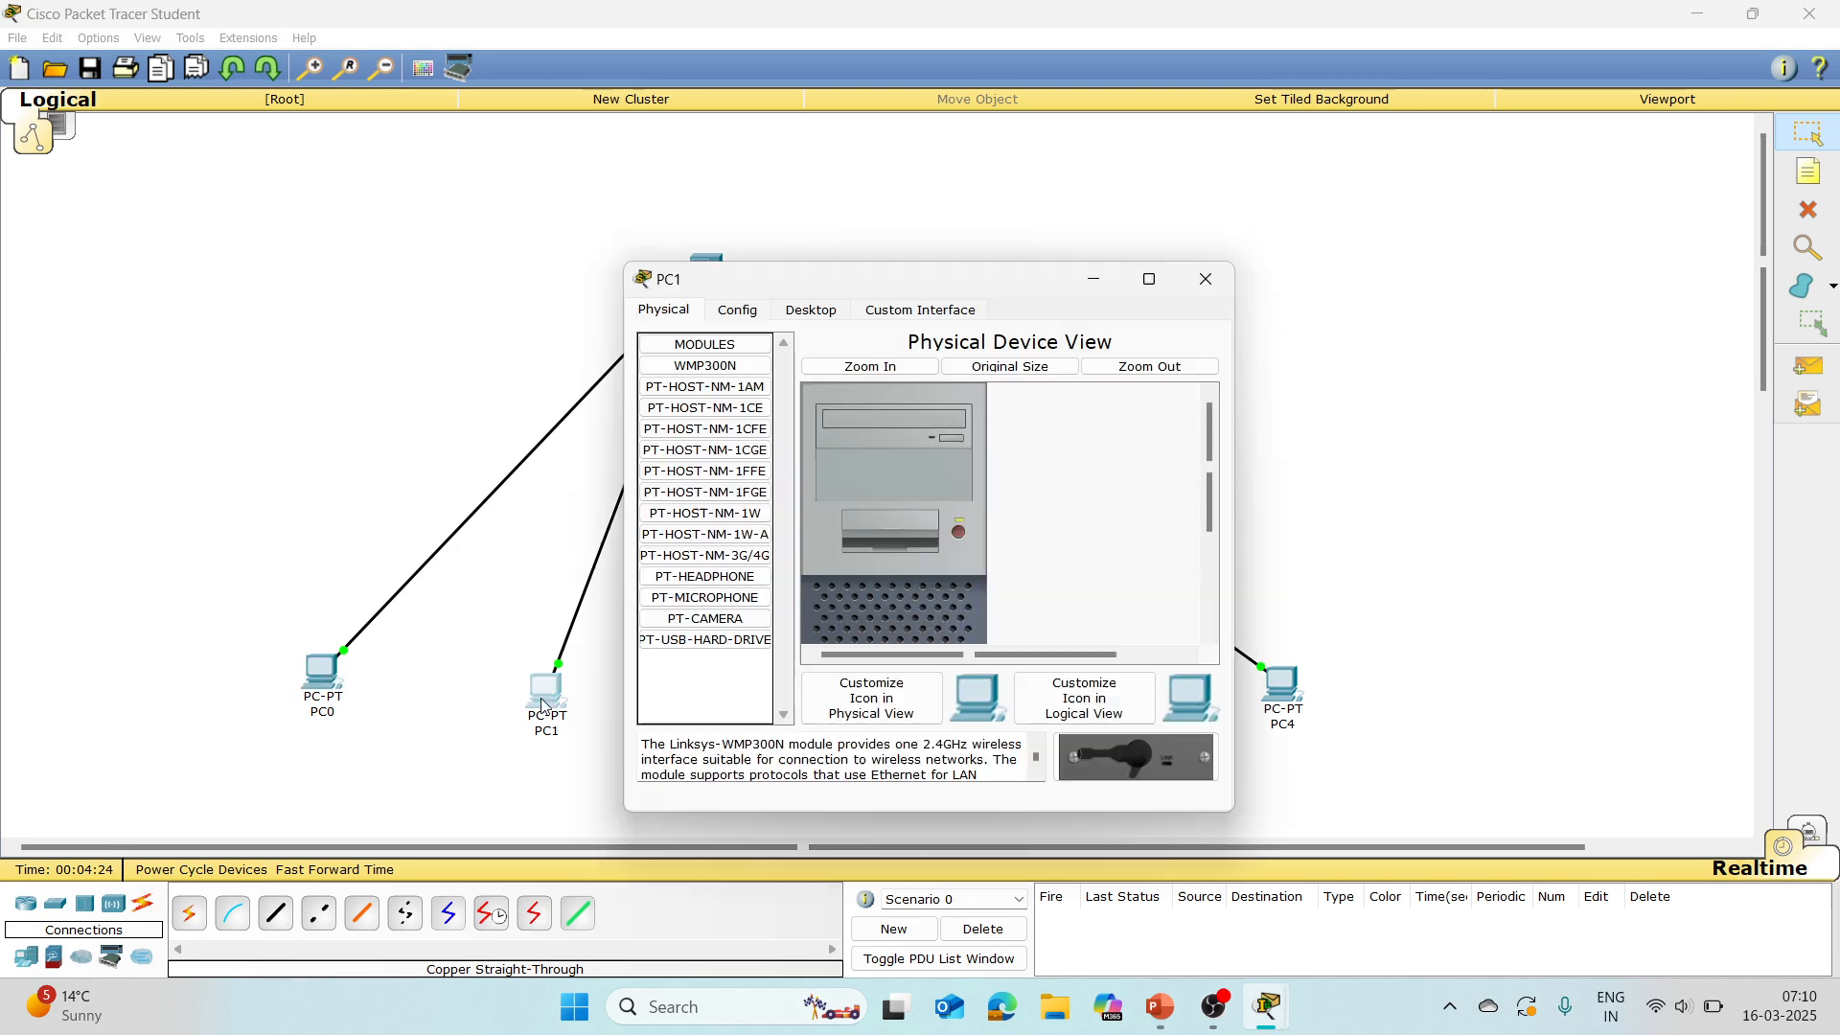
{"action": "left_click", "coordinate": [803, 314]}
{"action": "left_click", "coordinate": [686, 398]}
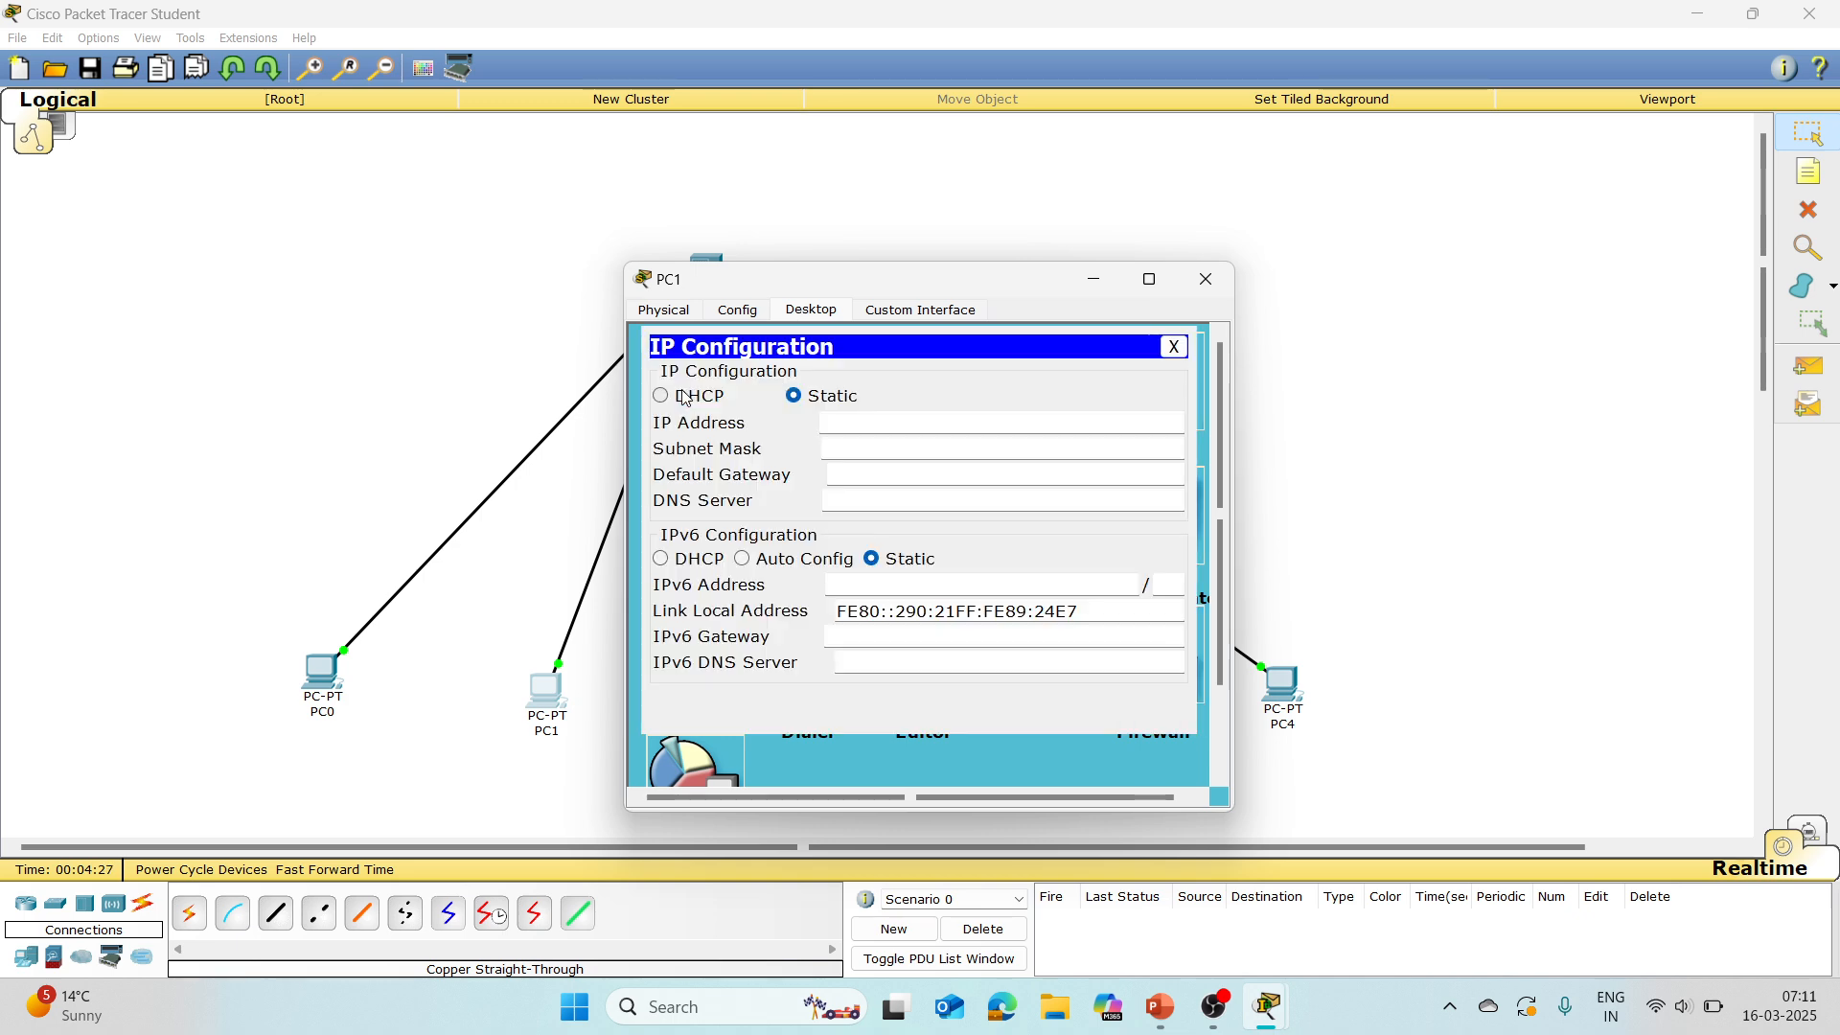
{"action": "type", "text": "118.0"}
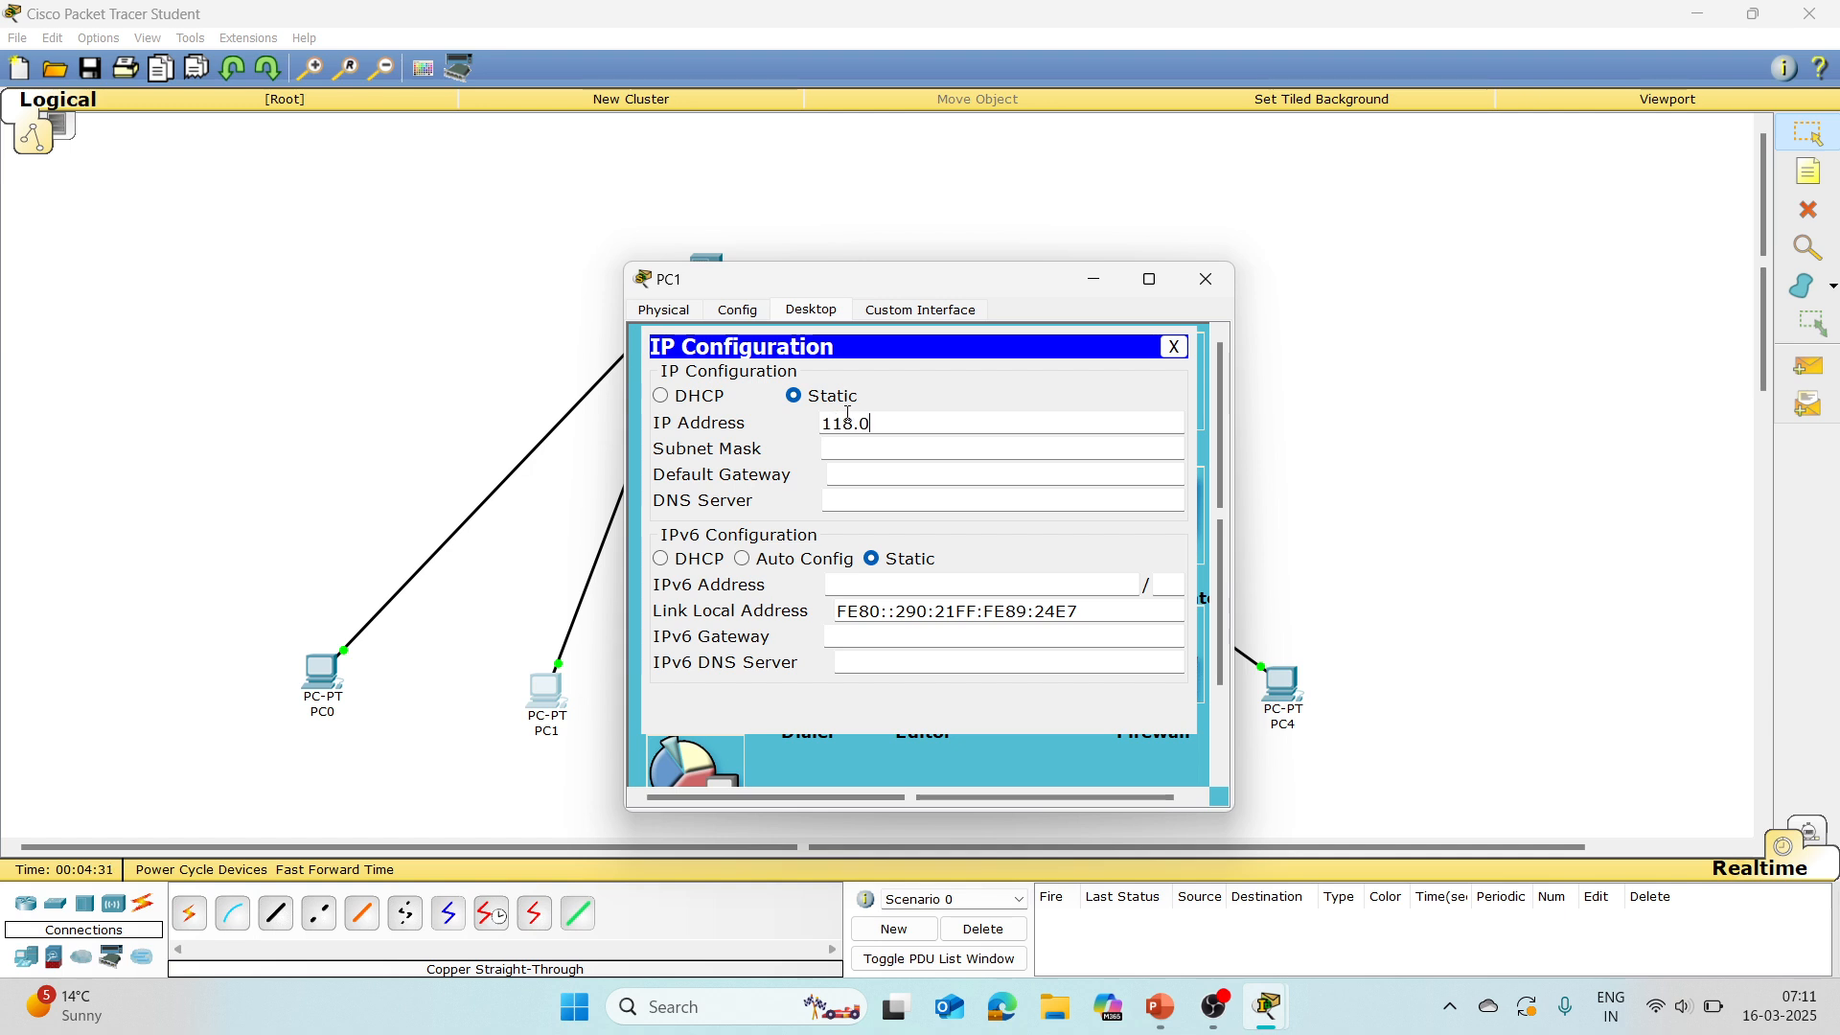
{"action": "type", "text": ".0."}
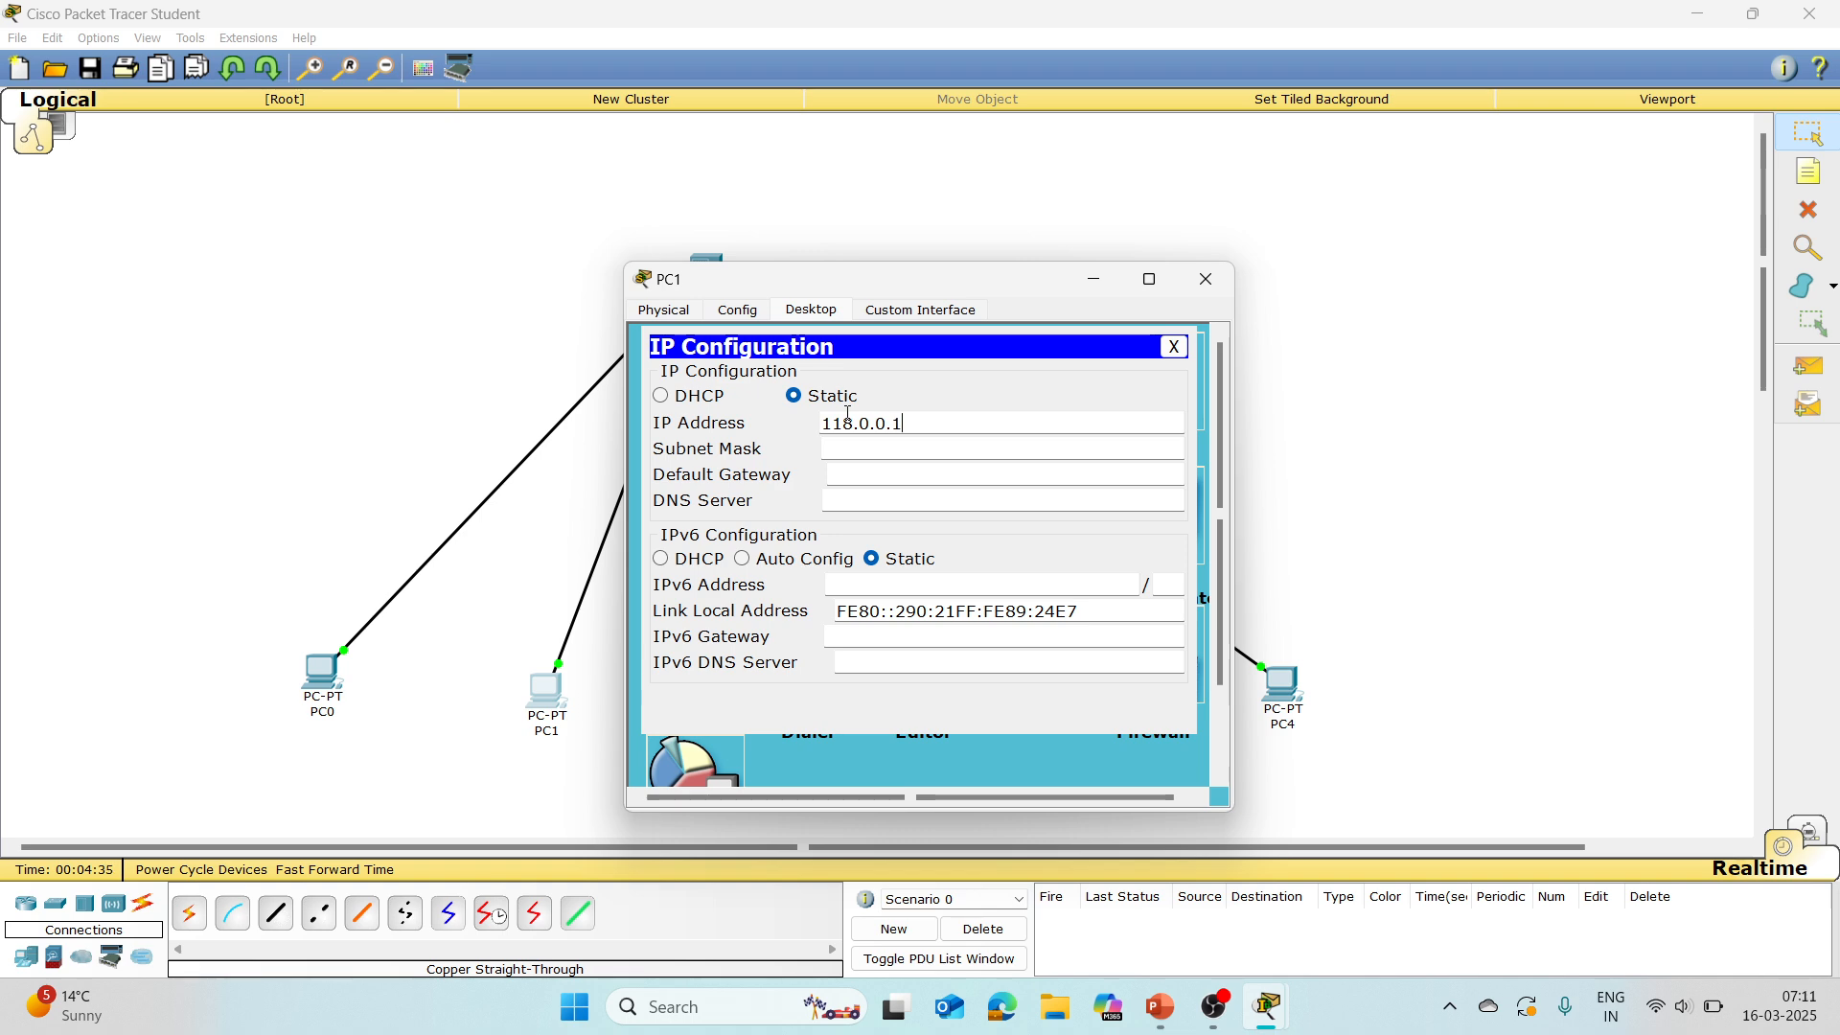
{"action": "type", "text": "2"}
{"action": "key", "text": "Tab"}
{"action": "left_click", "coordinate": [1175, 348]}
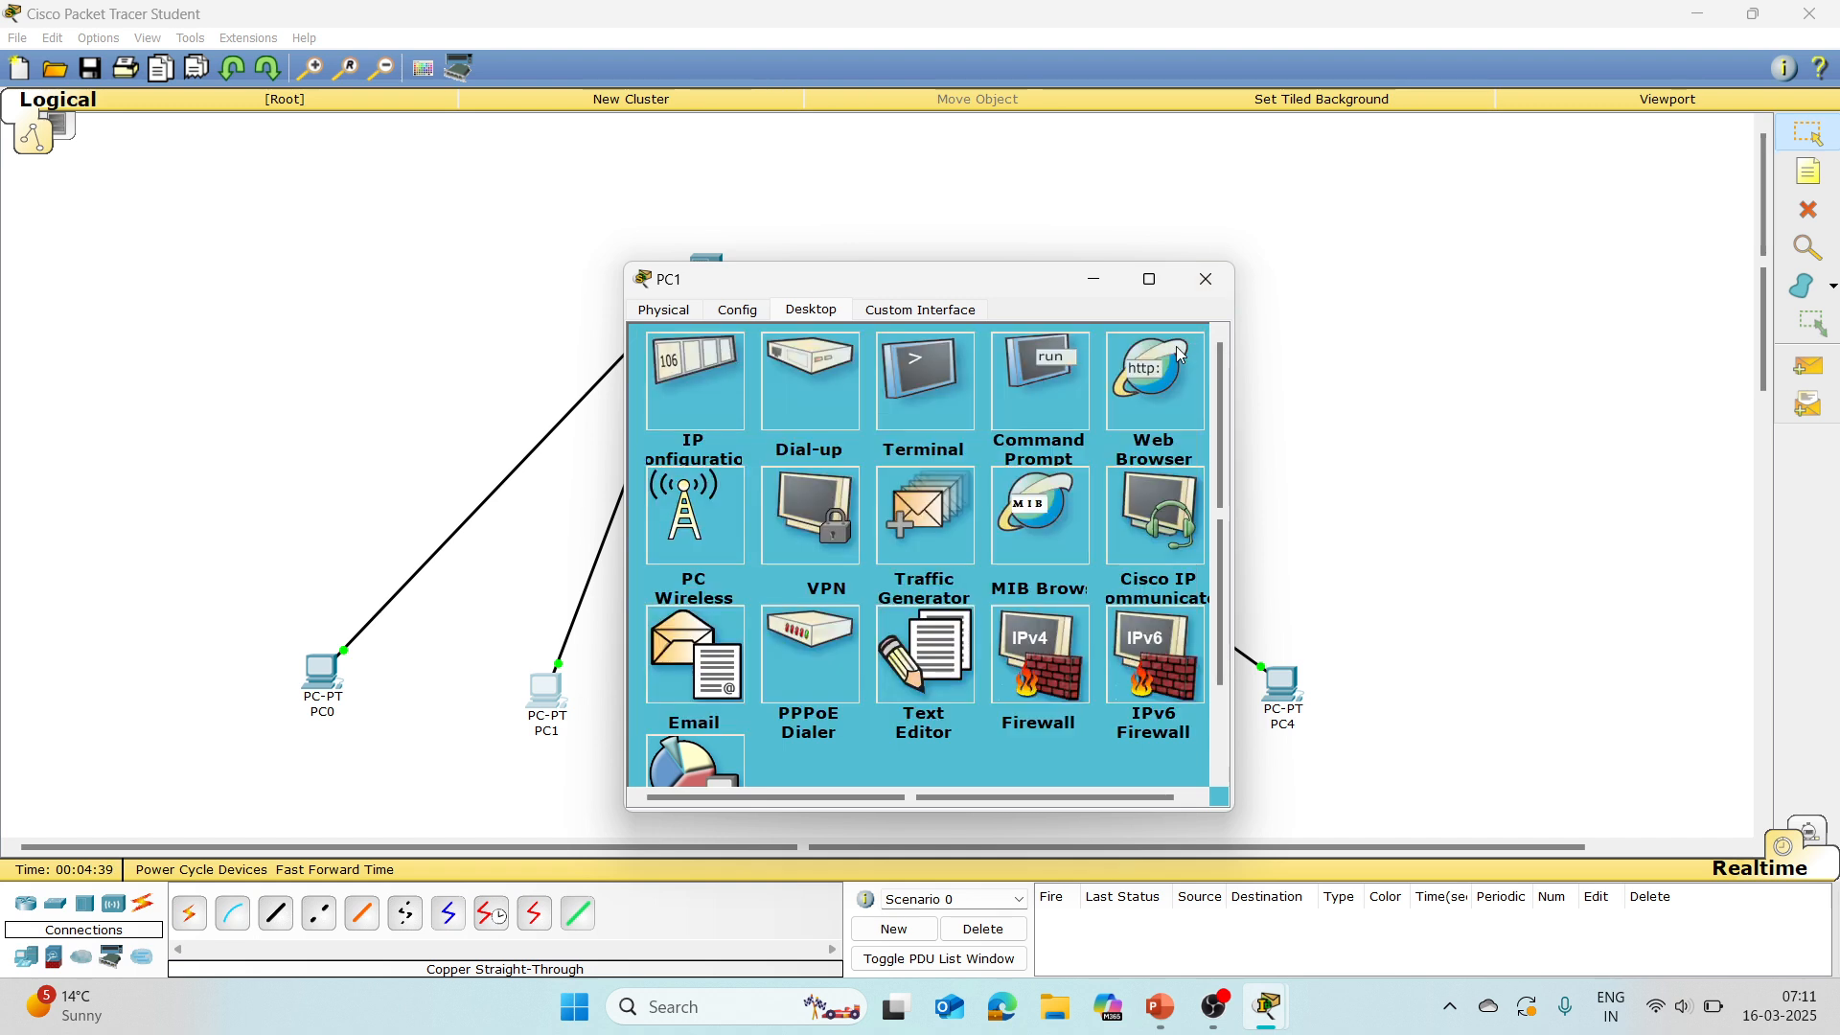
{"action": "left_click", "coordinate": [1223, 283]}
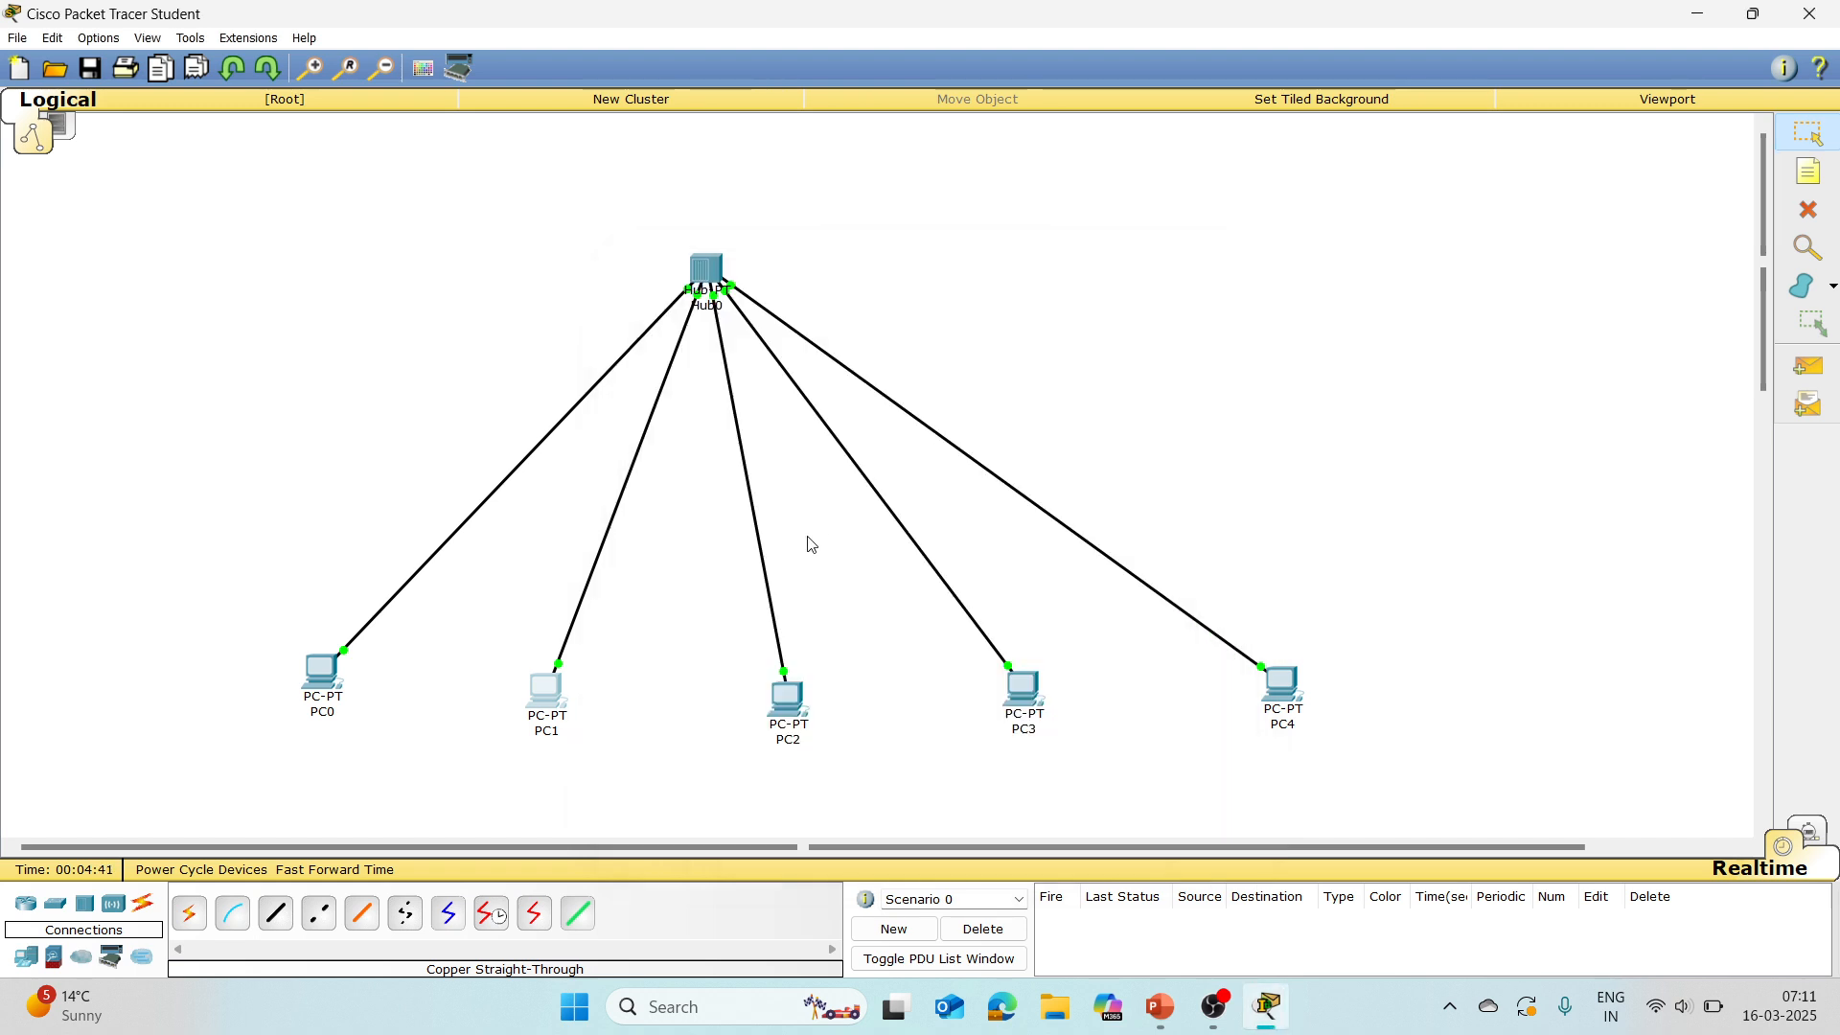
Step: Assign PC2 a static IP address beginning with 118.0 in its IP configuration, and close its window
{"action": "left_click", "coordinate": [800, 714]}
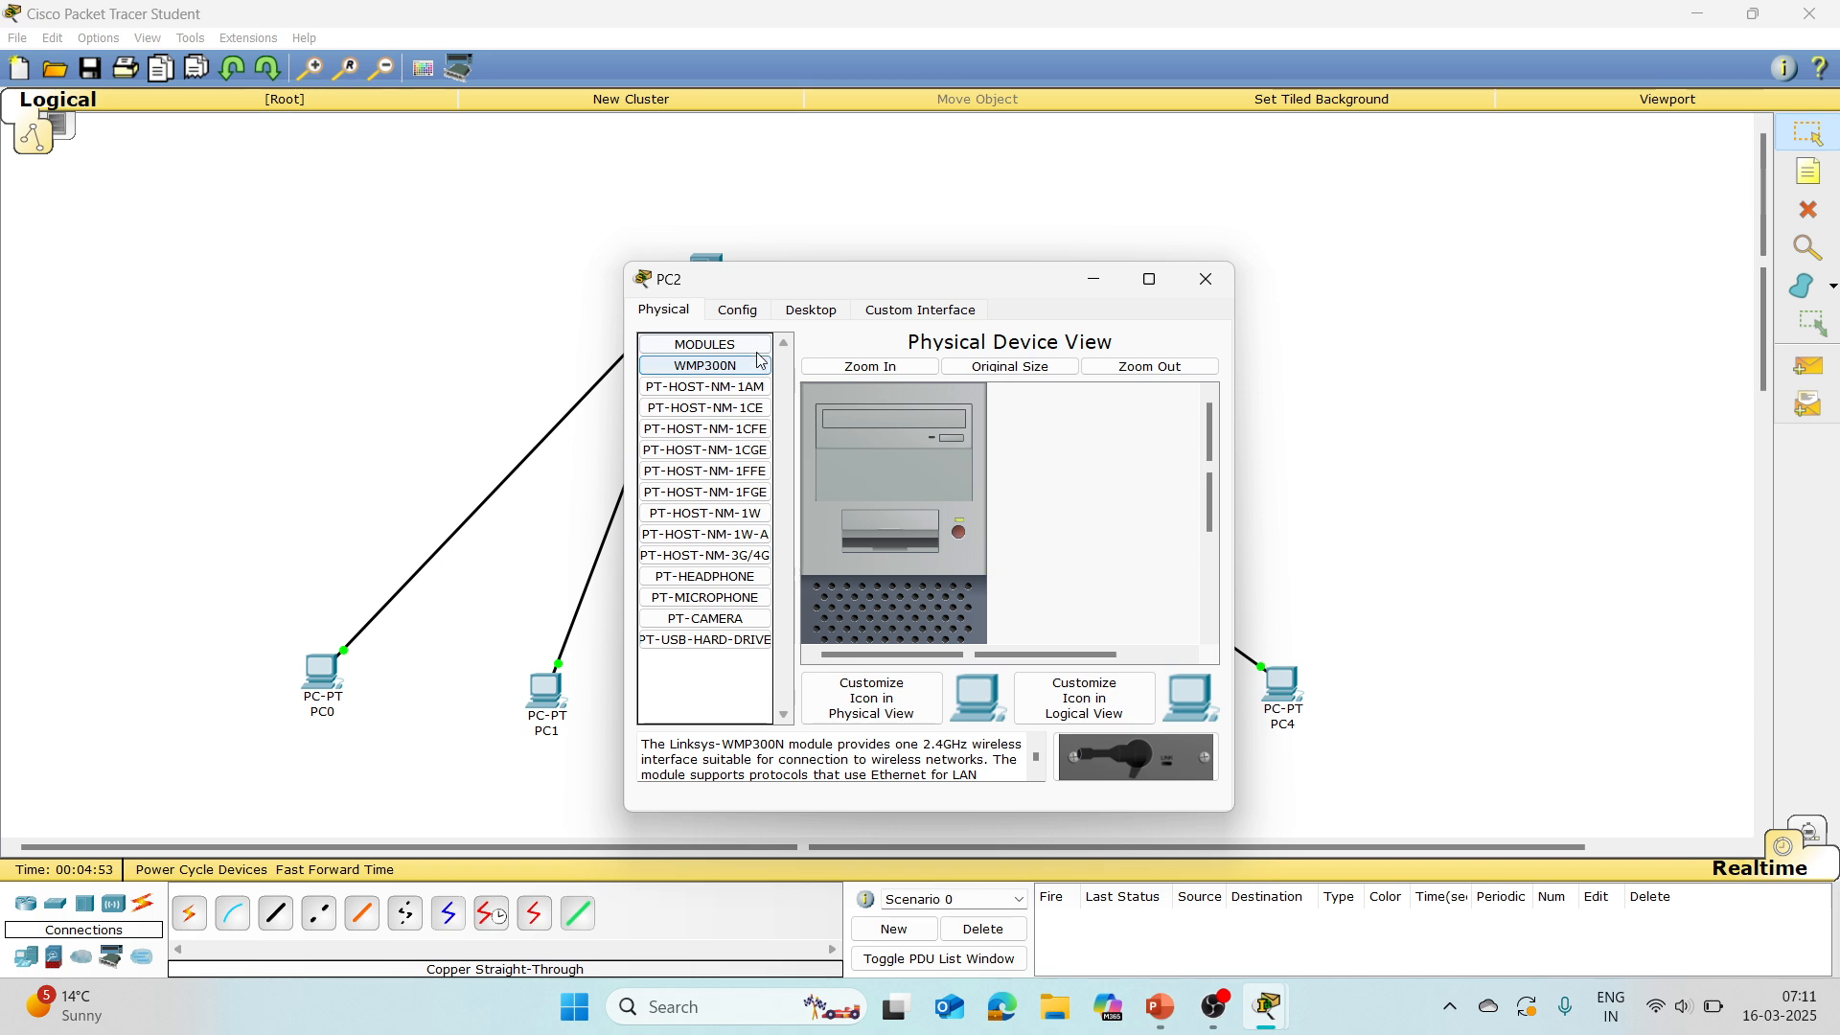
{"action": "left_click", "coordinate": [815, 311]}
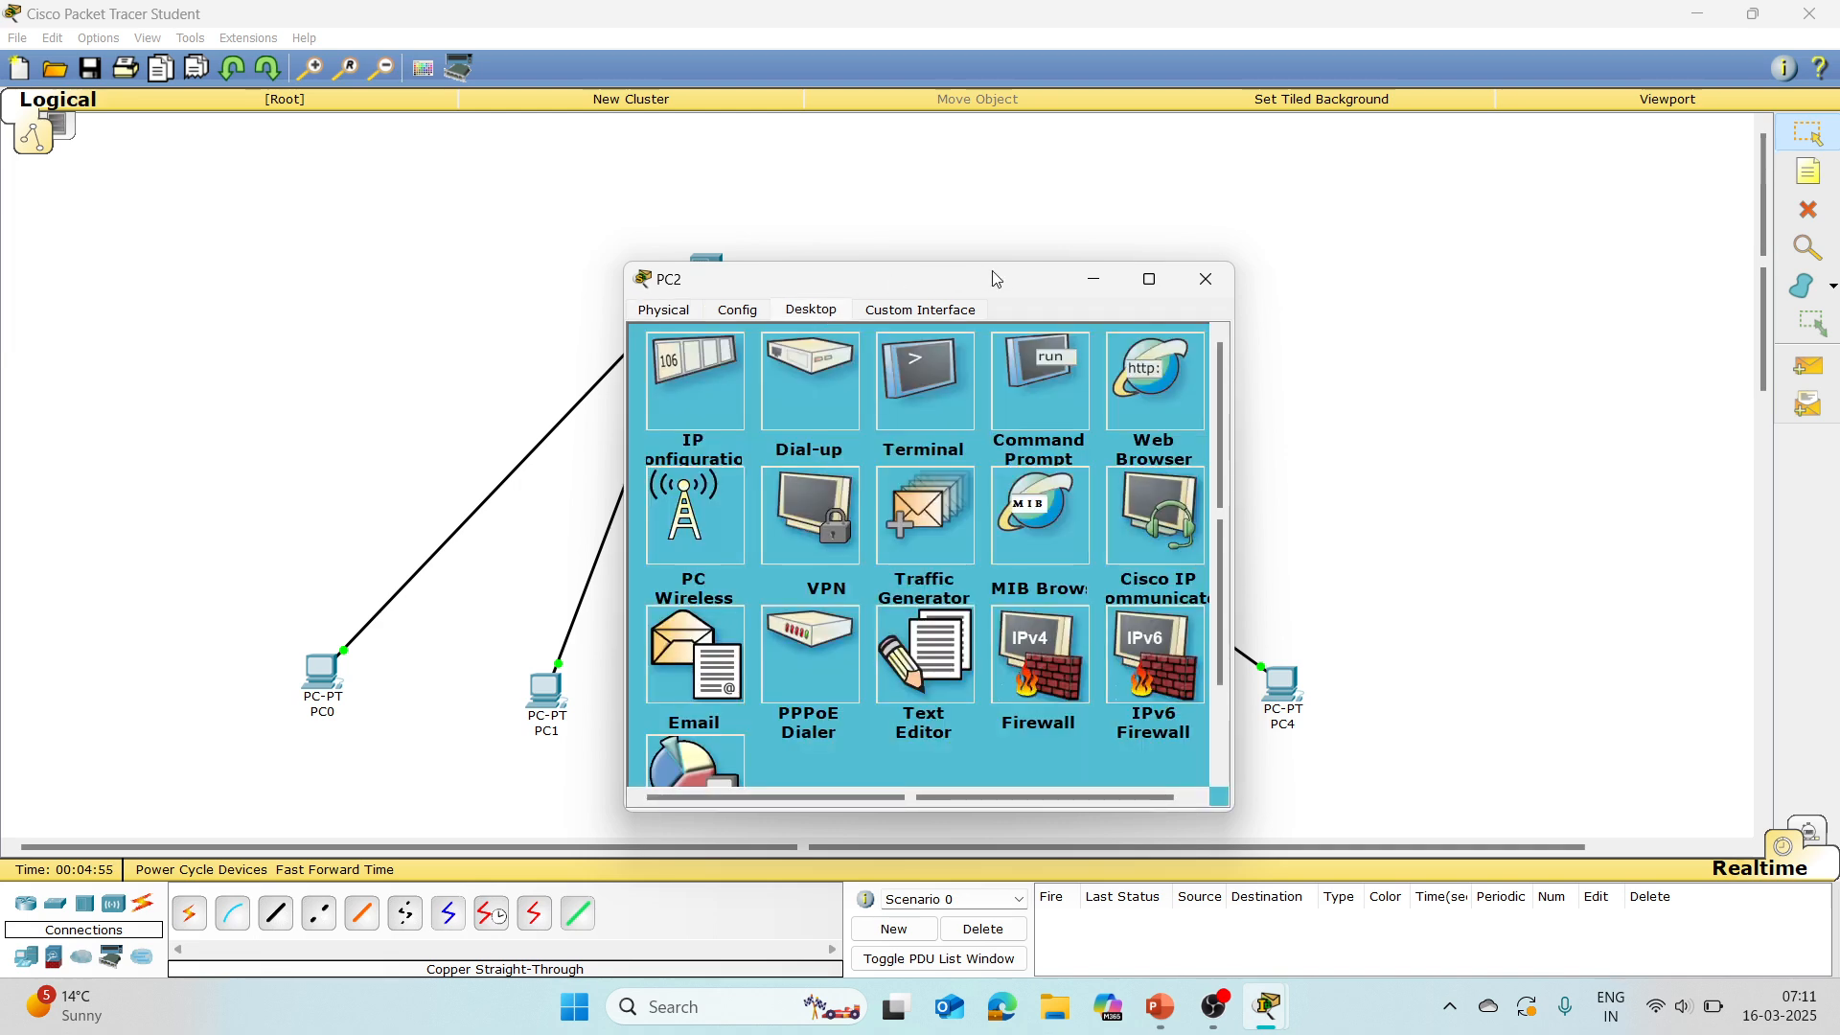
{"action": "left_click_drag", "start_coordinate": [1009, 285], "coordinate": [1421, 134]}
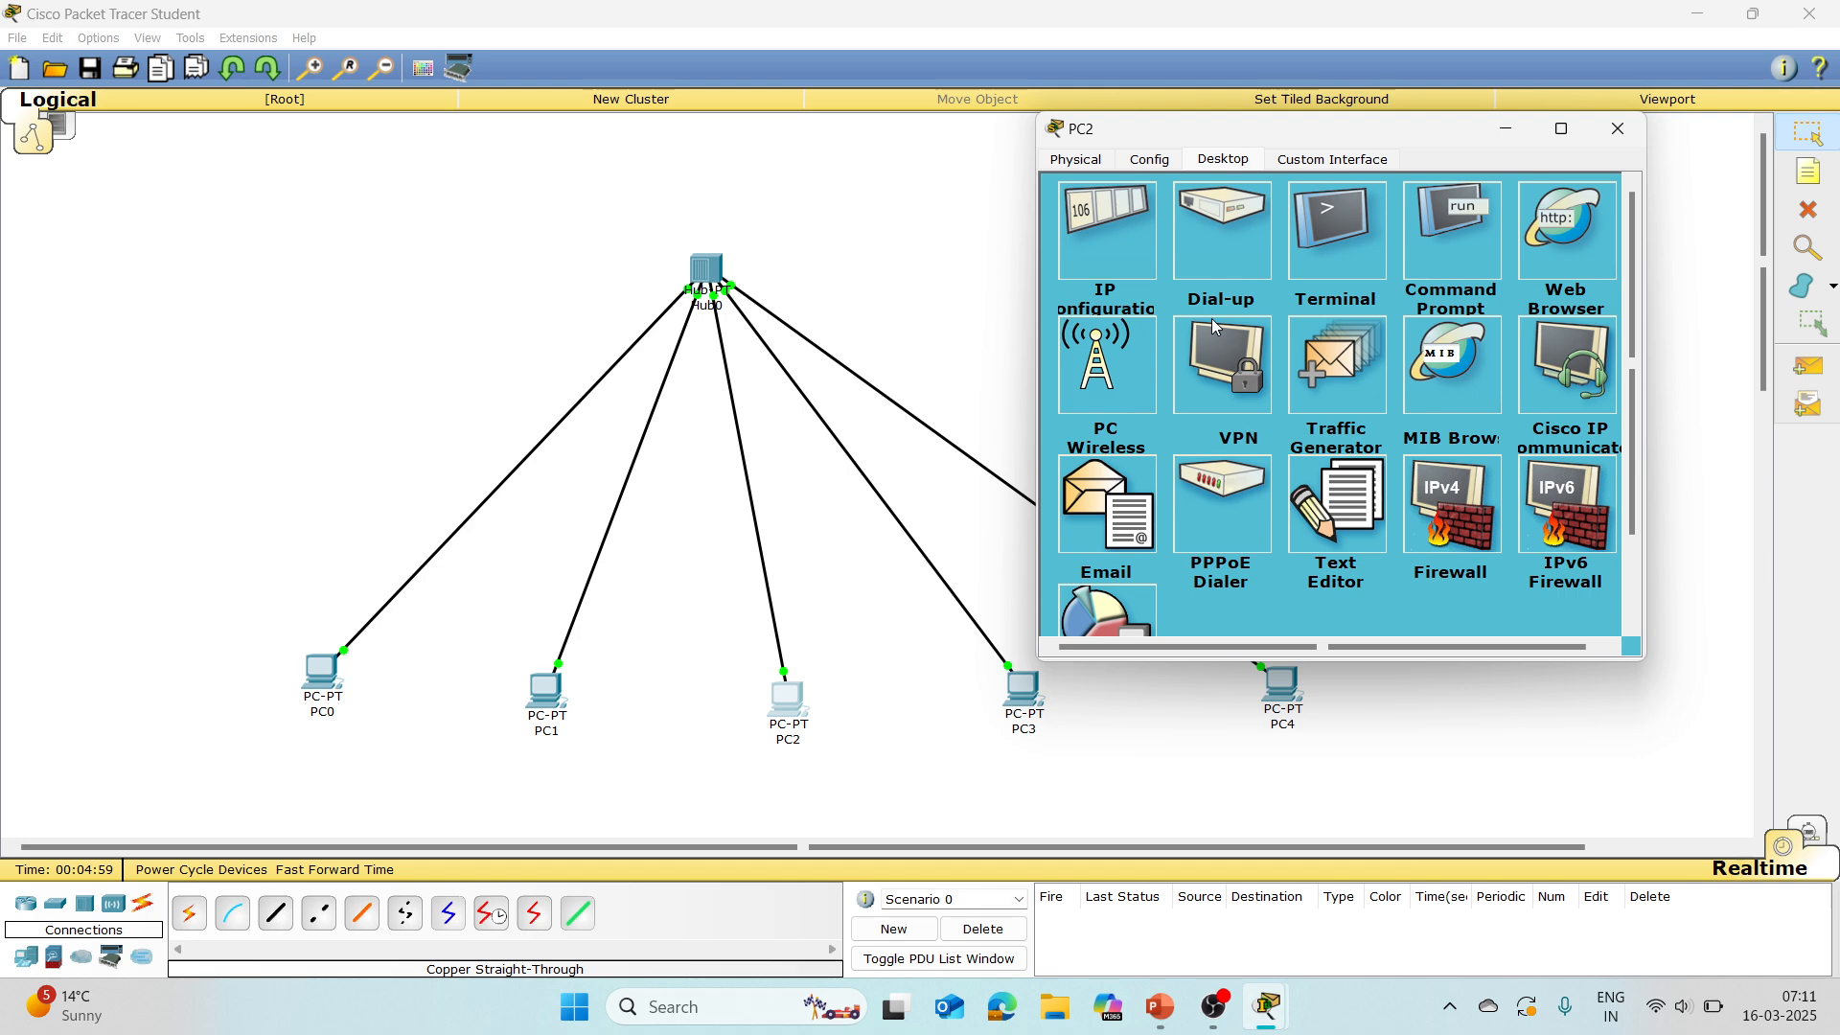
{"action": "left_click", "coordinate": [1125, 227]}
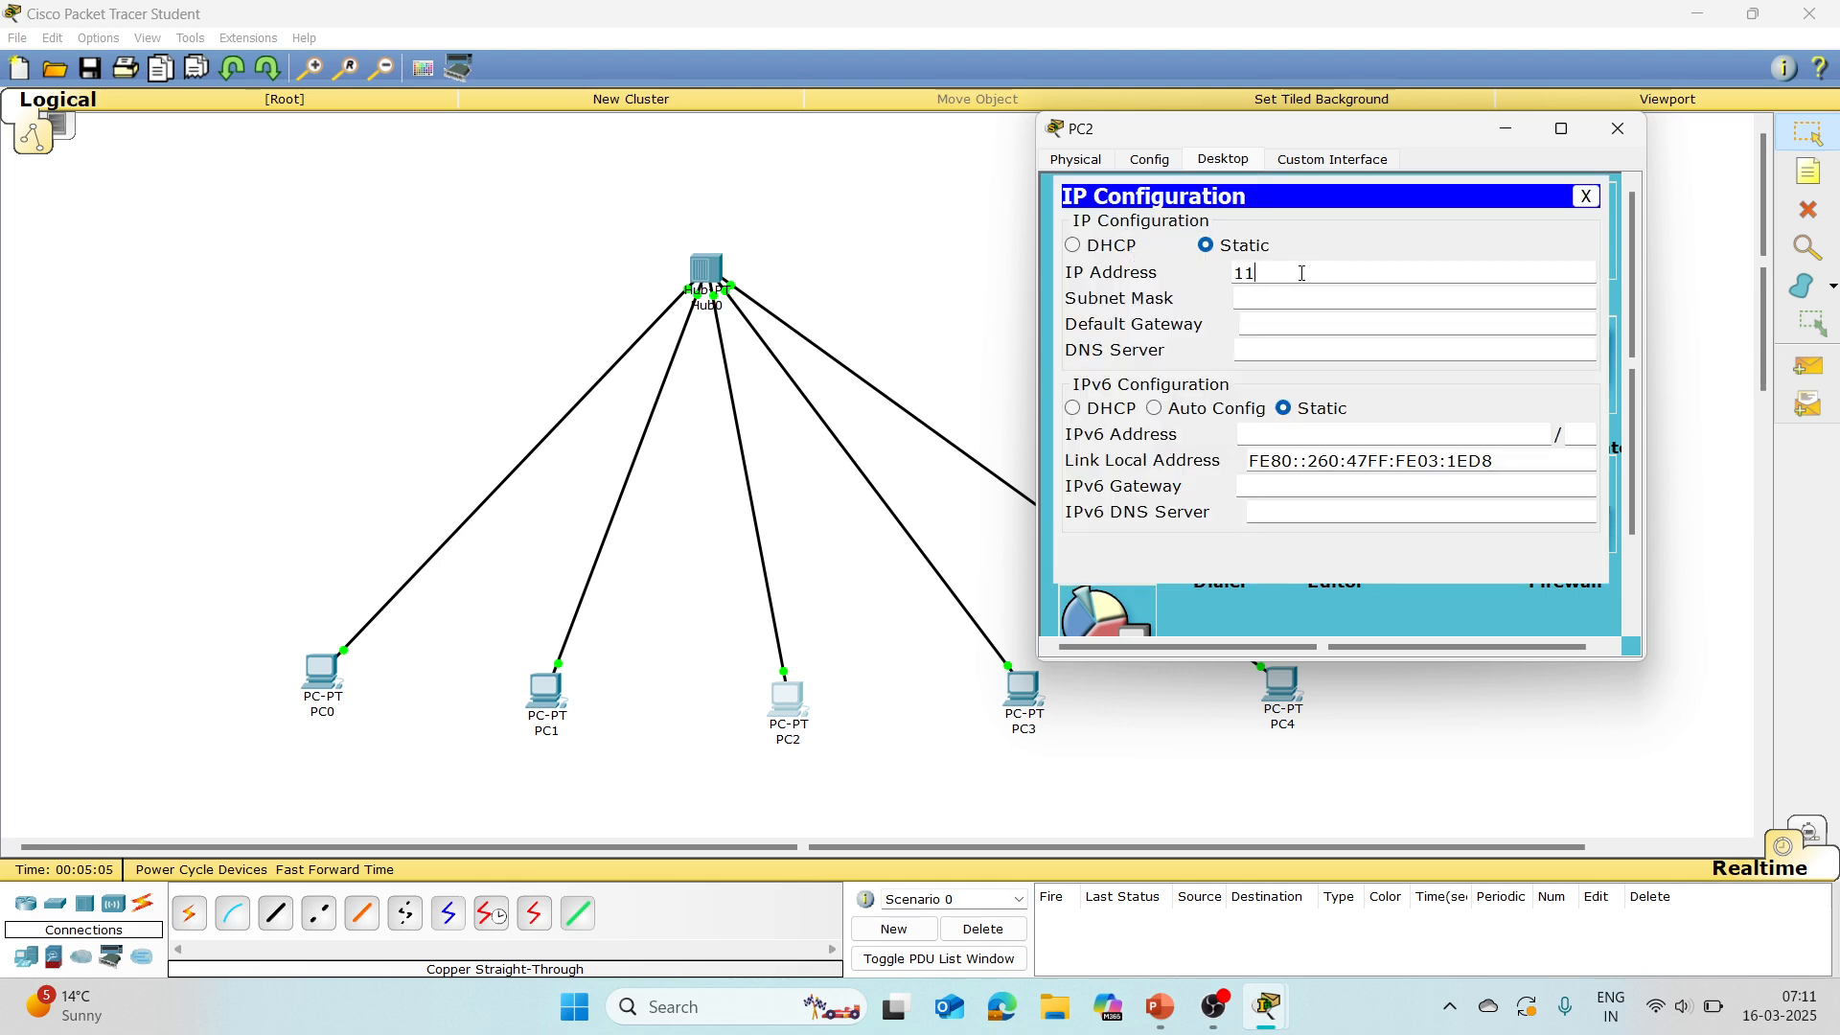
{"action": "type", "text": "118.0.0.3"}
{"action": "key", "text": "Return"}
{"action": "left_click", "coordinate": [1587, 197]}
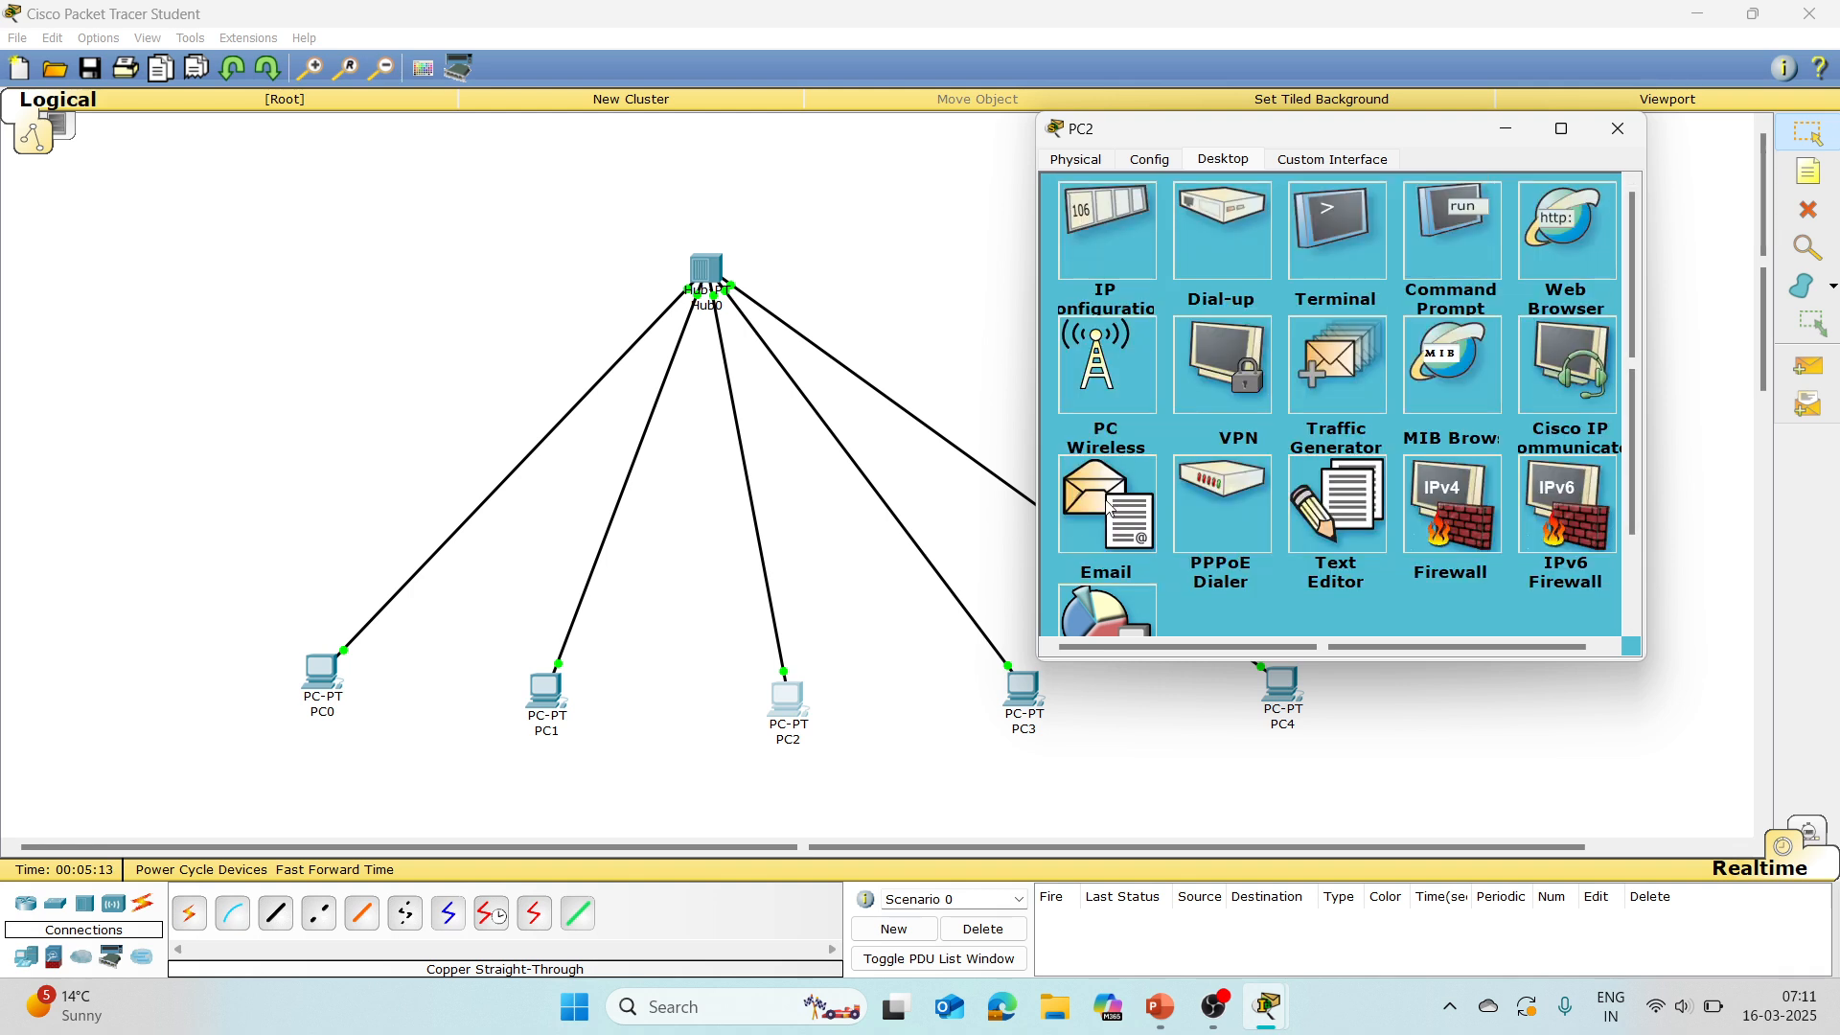
{"action": "left_click", "coordinate": [1617, 129]}
Step: Assign PC3 a static IP address beginning with 118.0.0 in its IP configuration, and close its window
{"action": "left_click", "coordinate": [1039, 692]}
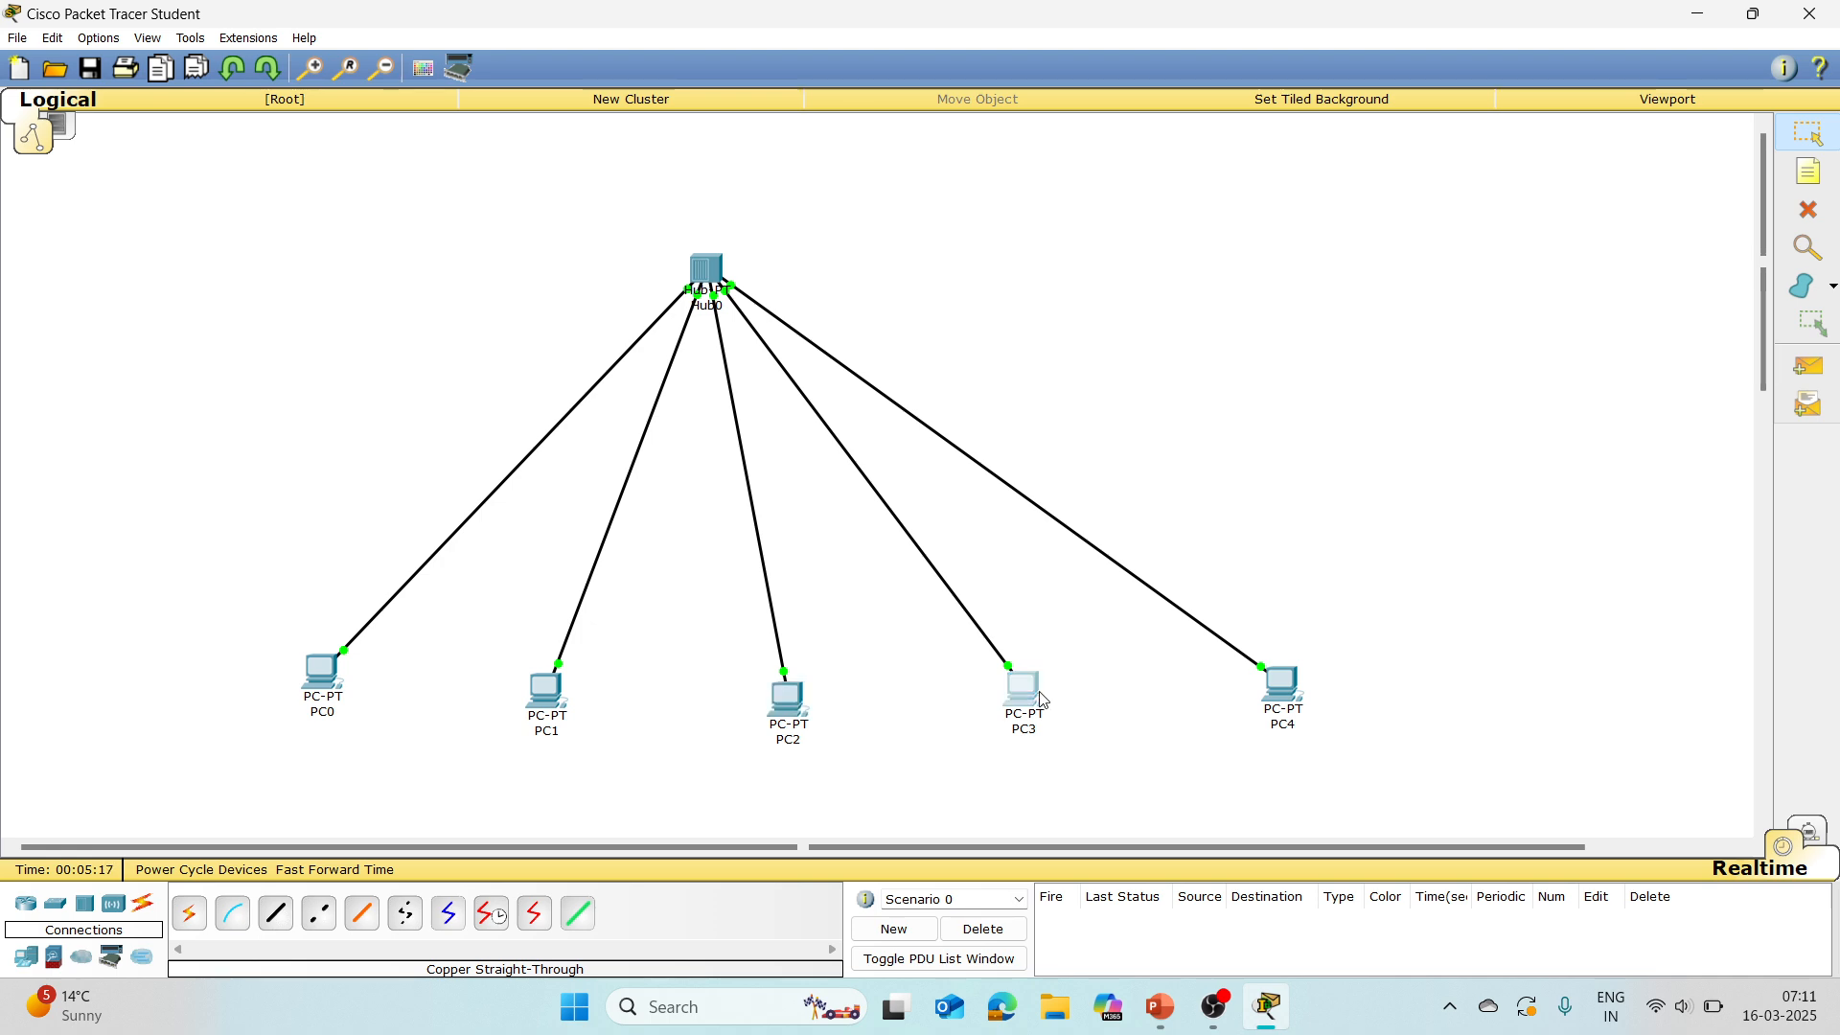
{"action": "left_click", "coordinate": [811, 311]}
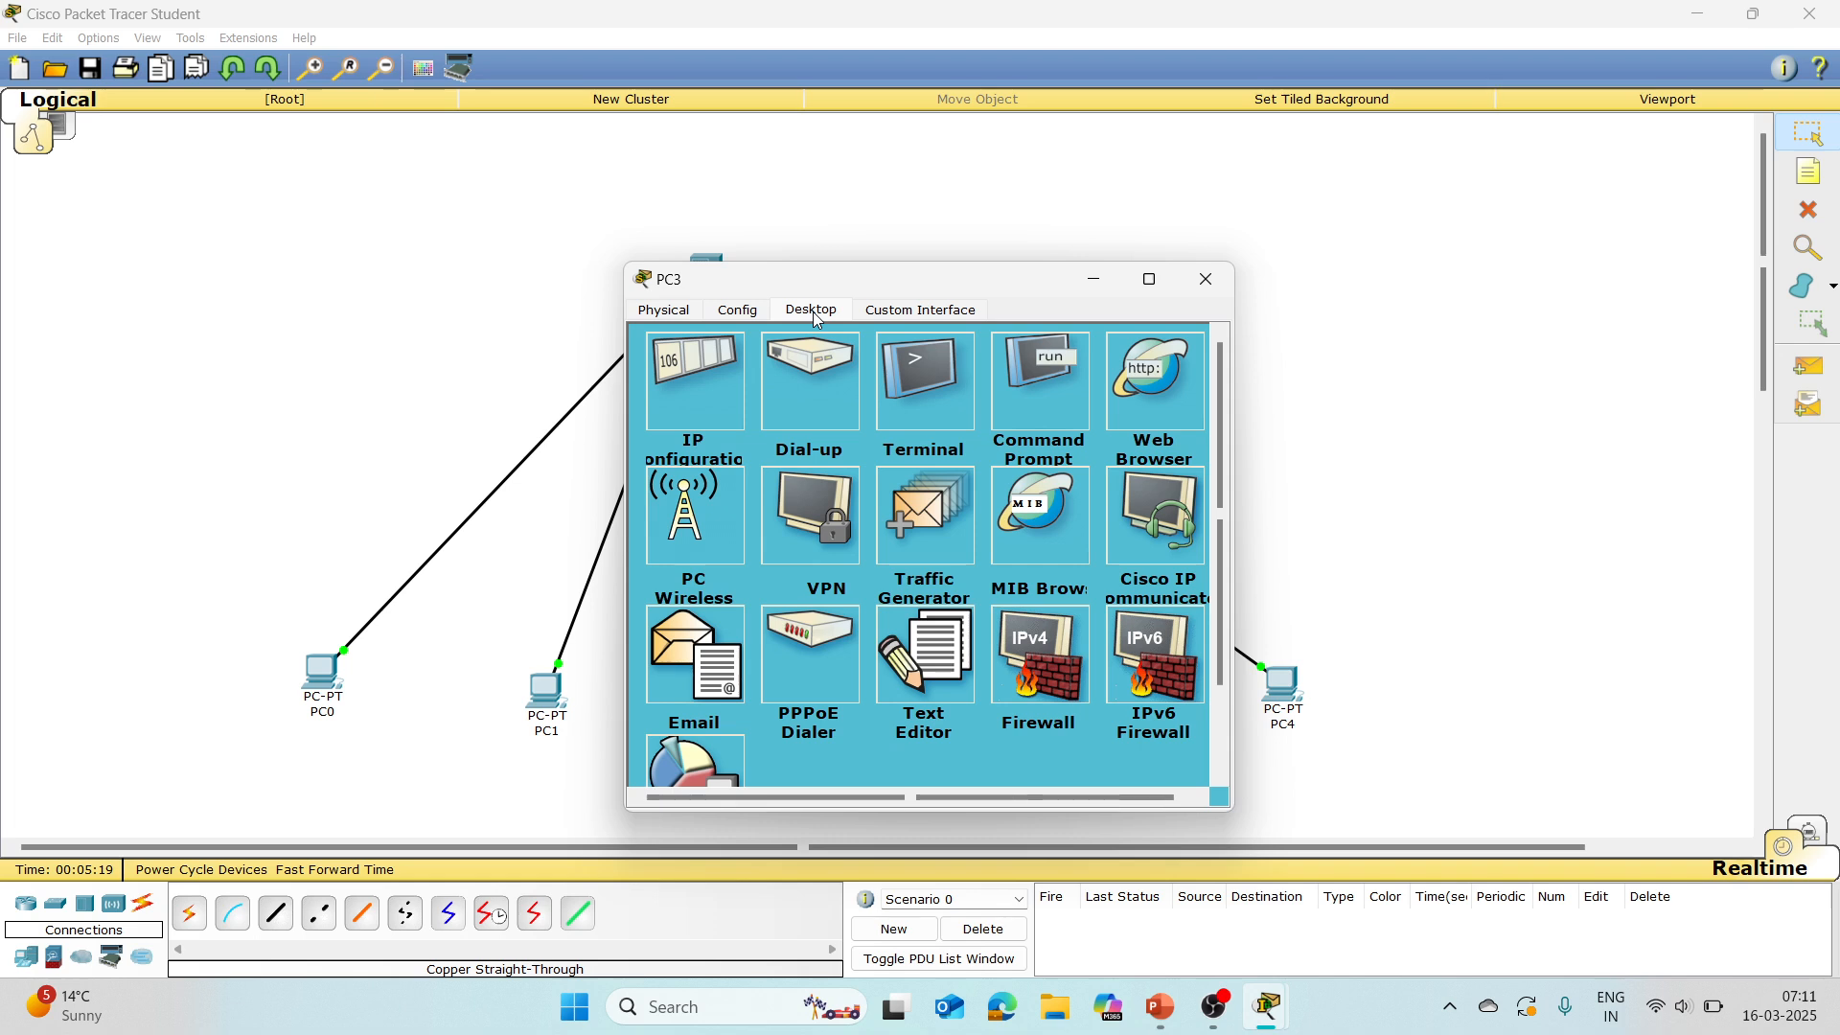
{"action": "left_click", "coordinate": [675, 413]}
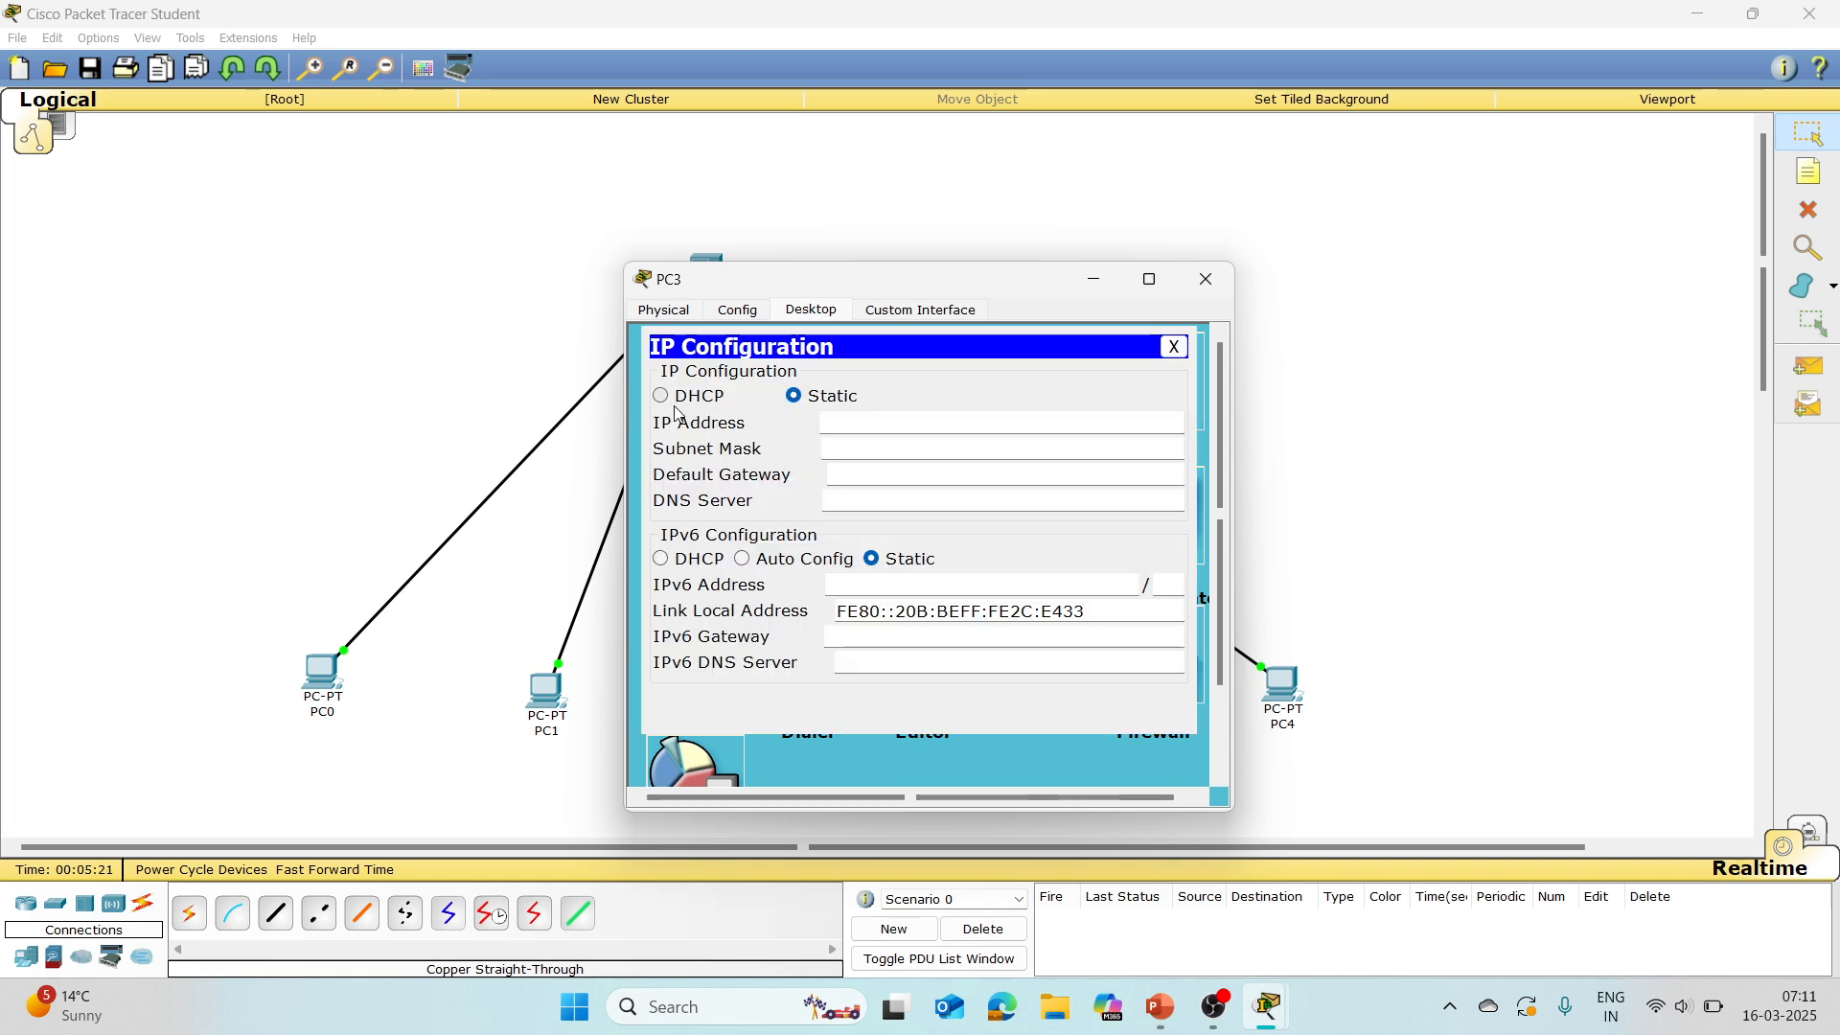
{"action": "type", "text": "118.0.0.4"}
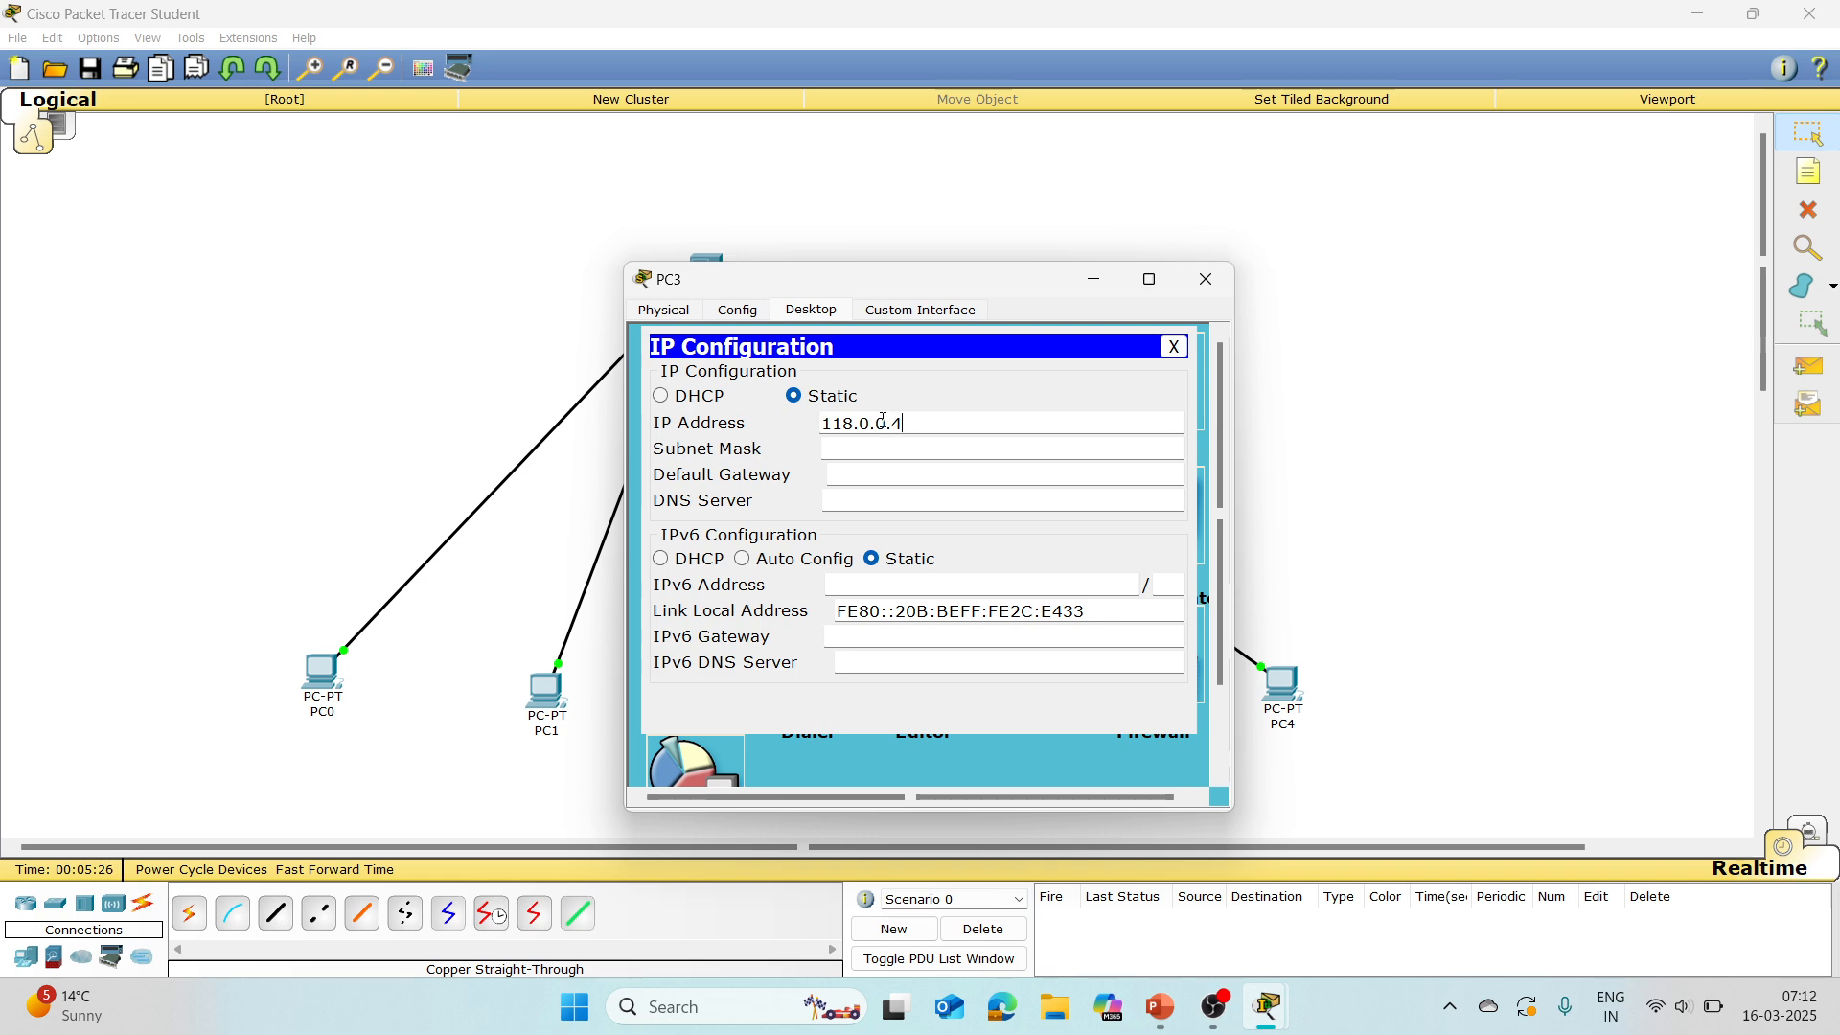
{"action": "key", "text": "Tab"}
{"action": "left_click", "coordinate": [1175, 346]}
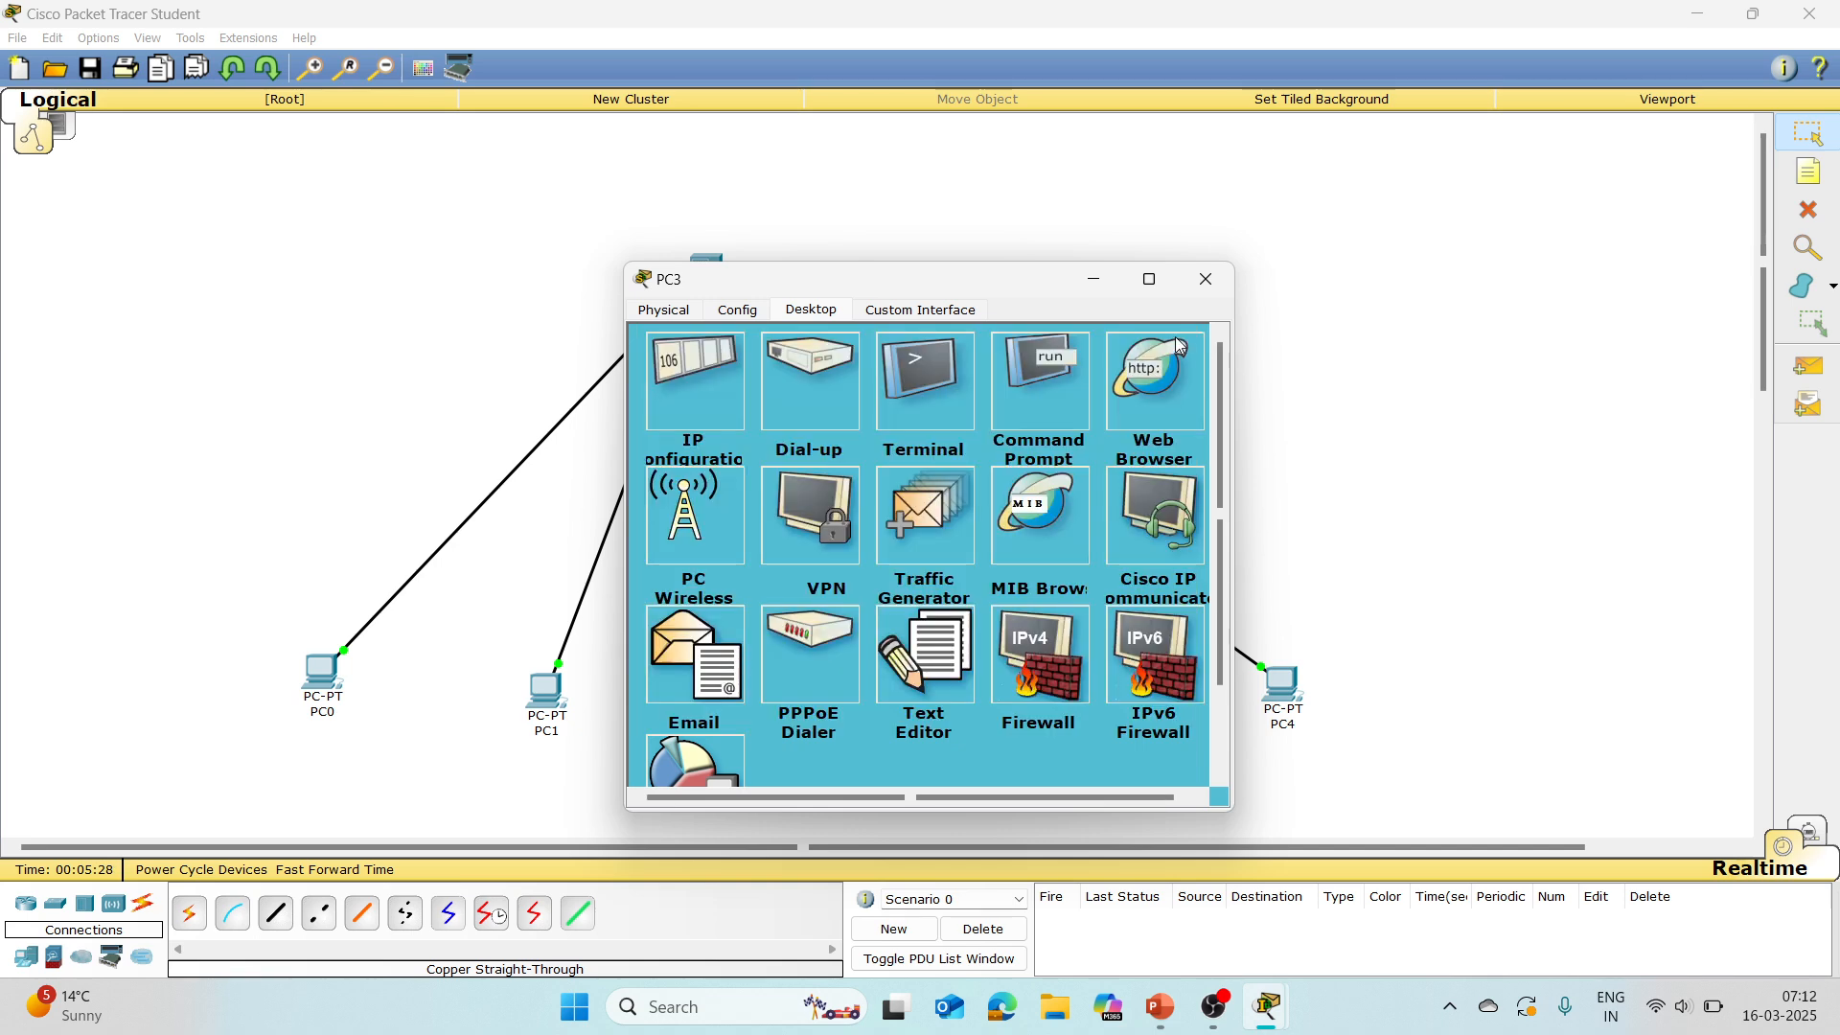
{"action": "left_click", "coordinate": [1223, 279]}
Step: Set PC4's static IP address to 118.0.0.5 with the default subnet mask, and close its configuration window
{"action": "left_click", "coordinate": [1279, 684]}
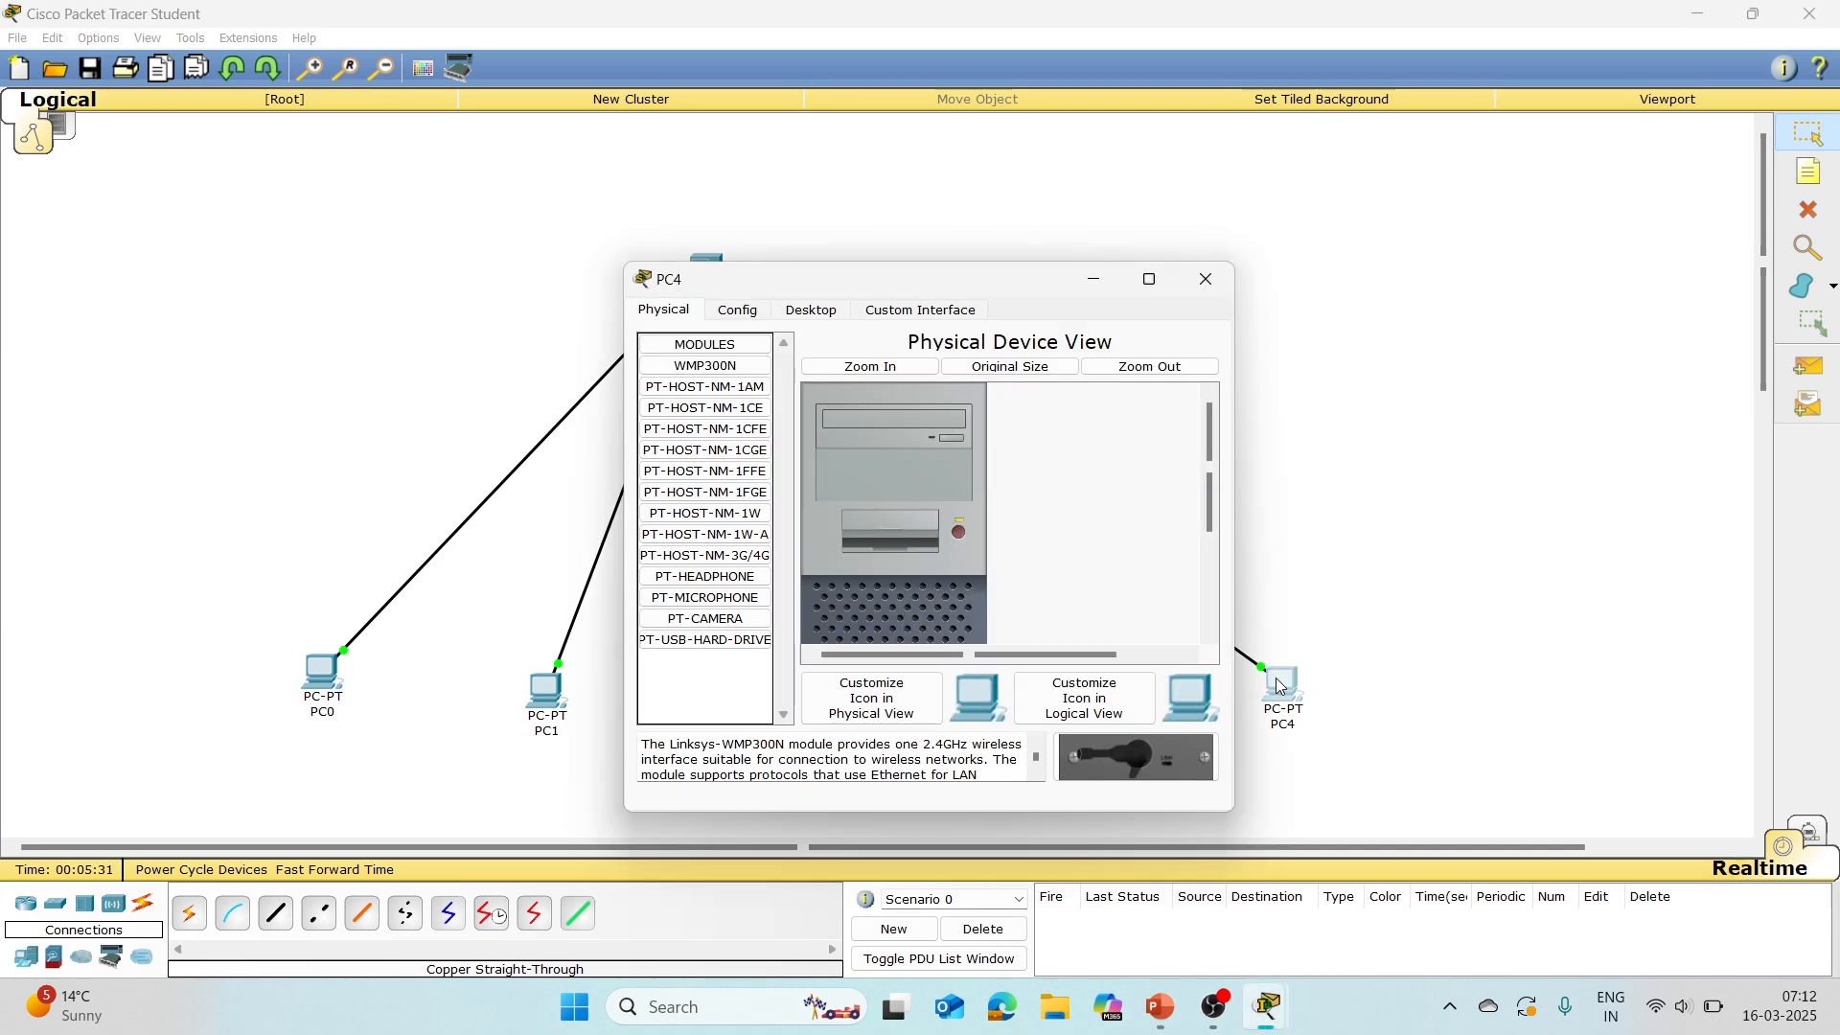
{"action": "left_click", "coordinate": [829, 313]}
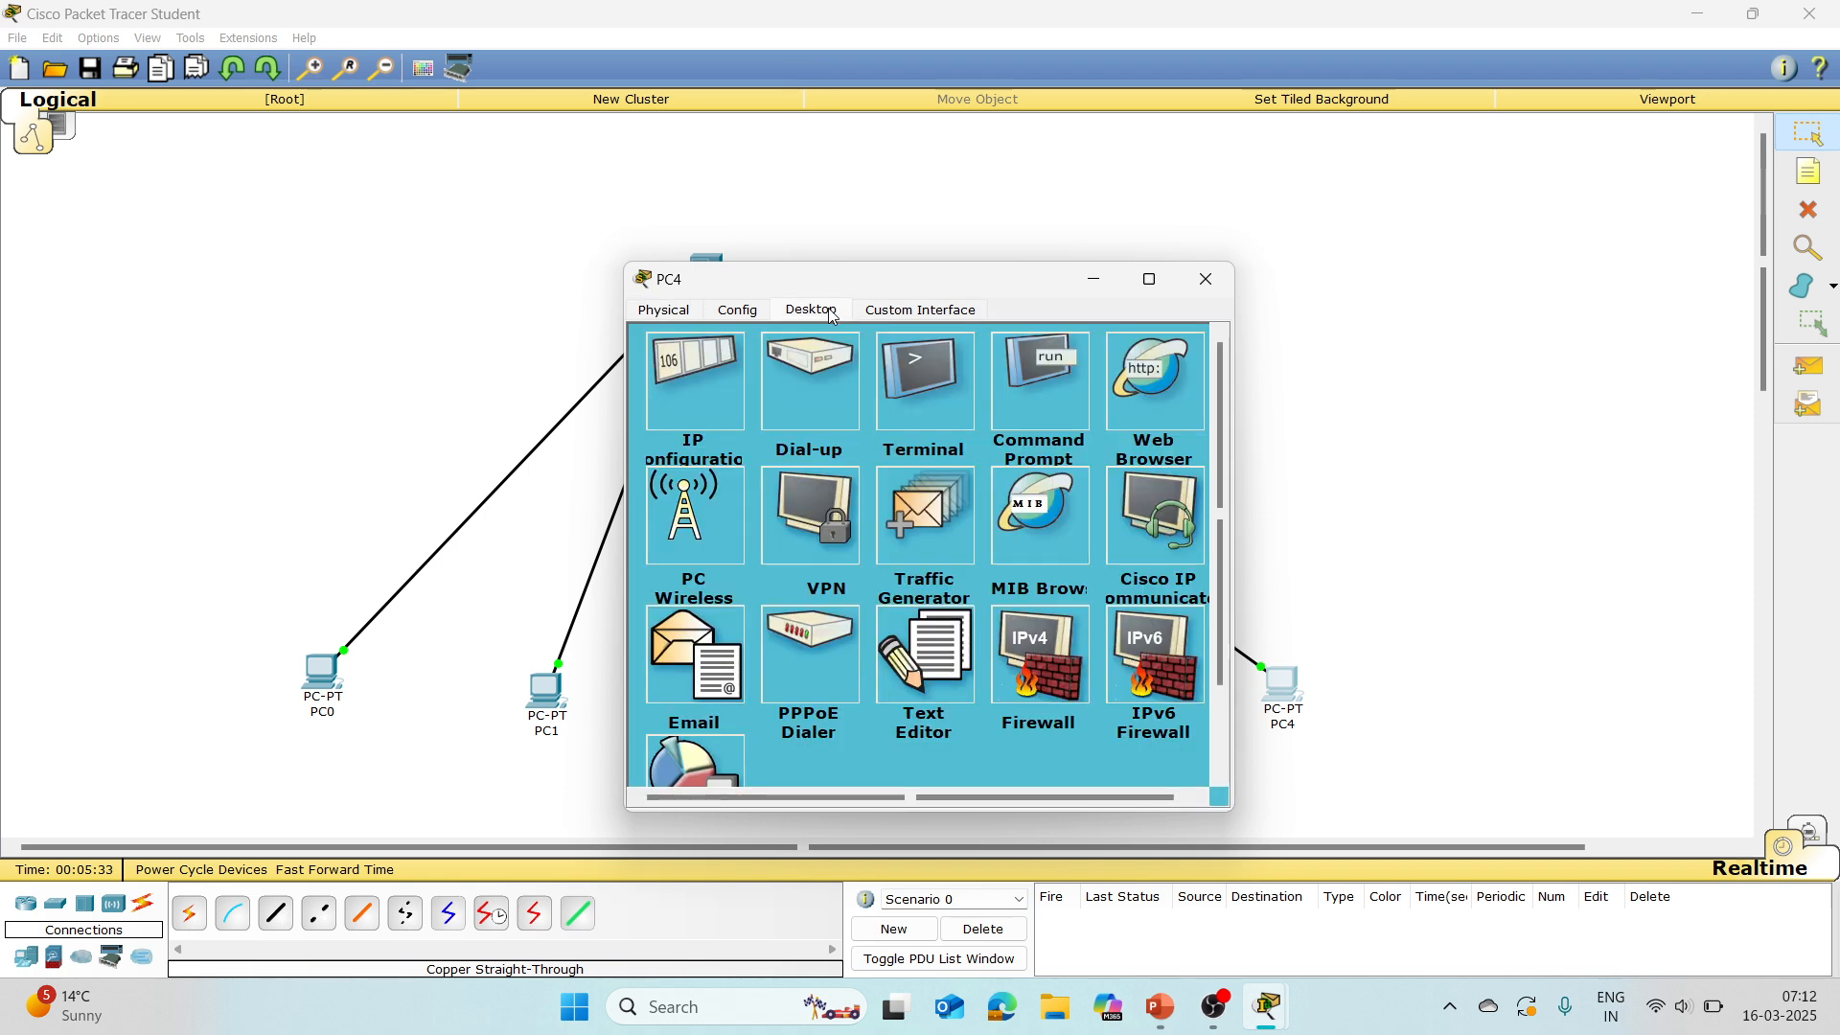
{"action": "left_click", "coordinate": [719, 429]}
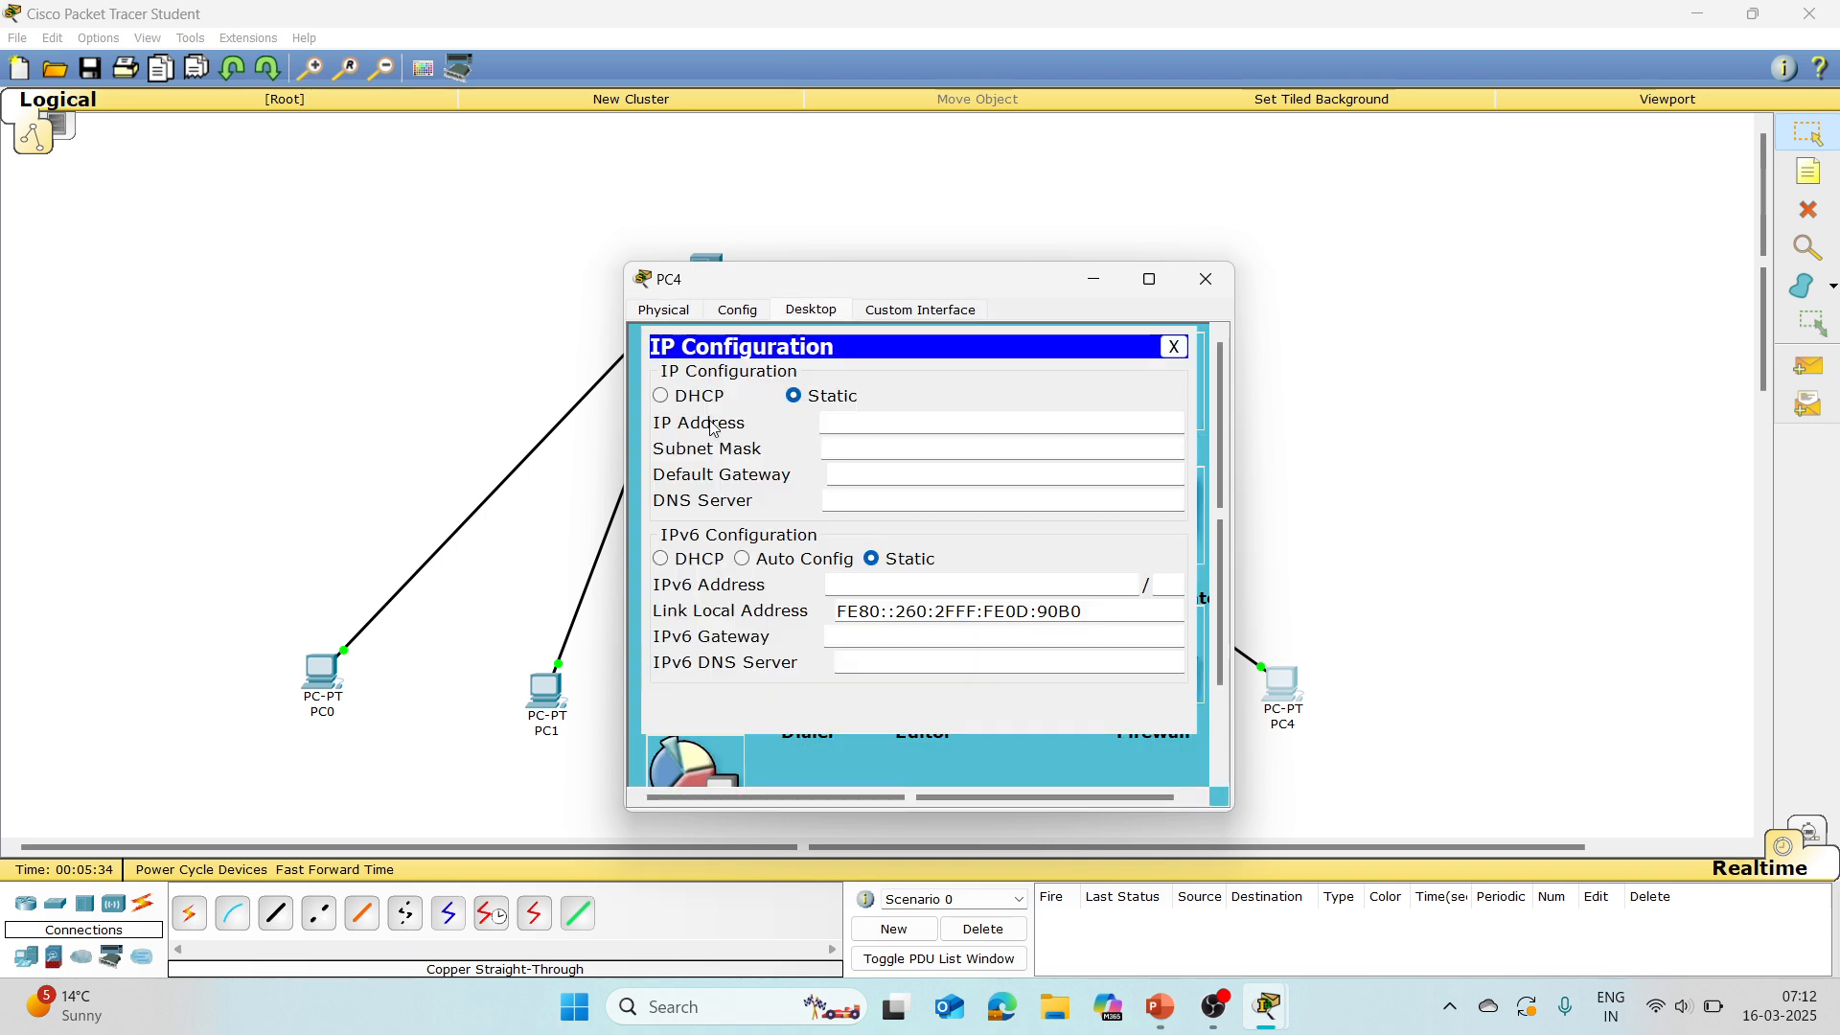
{"action": "left_click", "coordinate": [843, 425]}
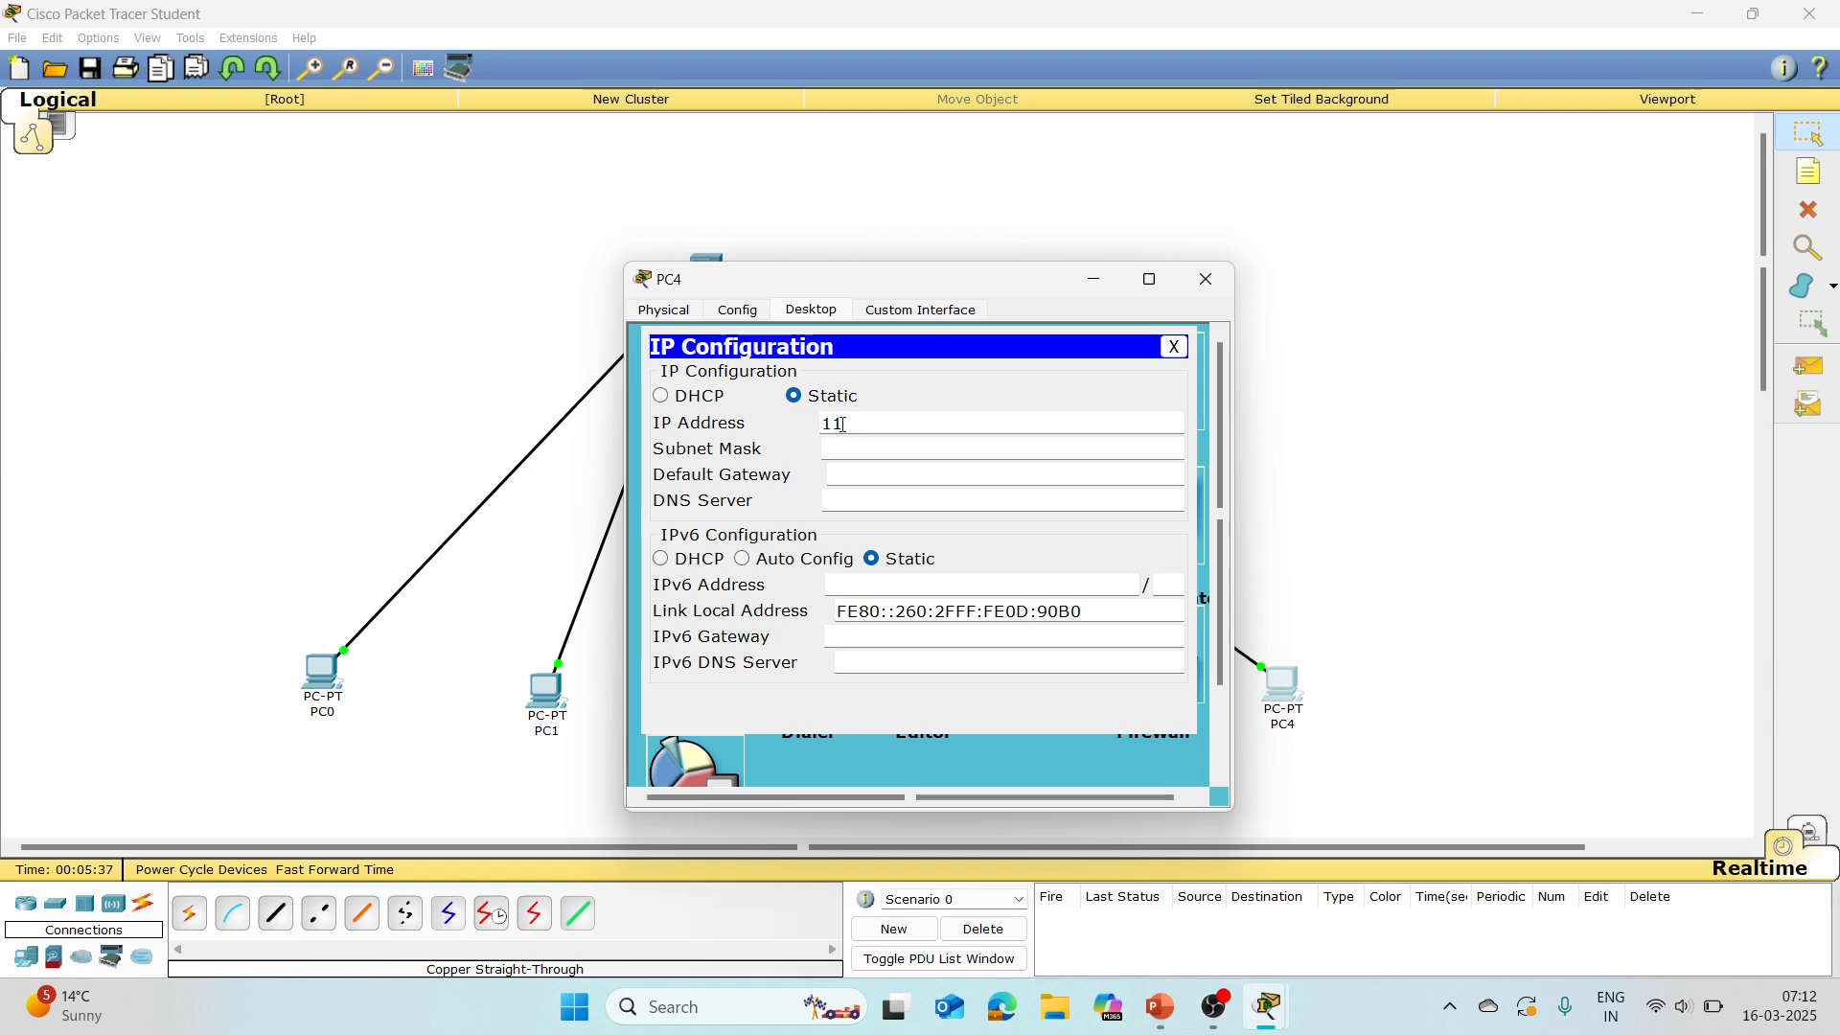
{"action": "type", "text": "118.0.0.5"}
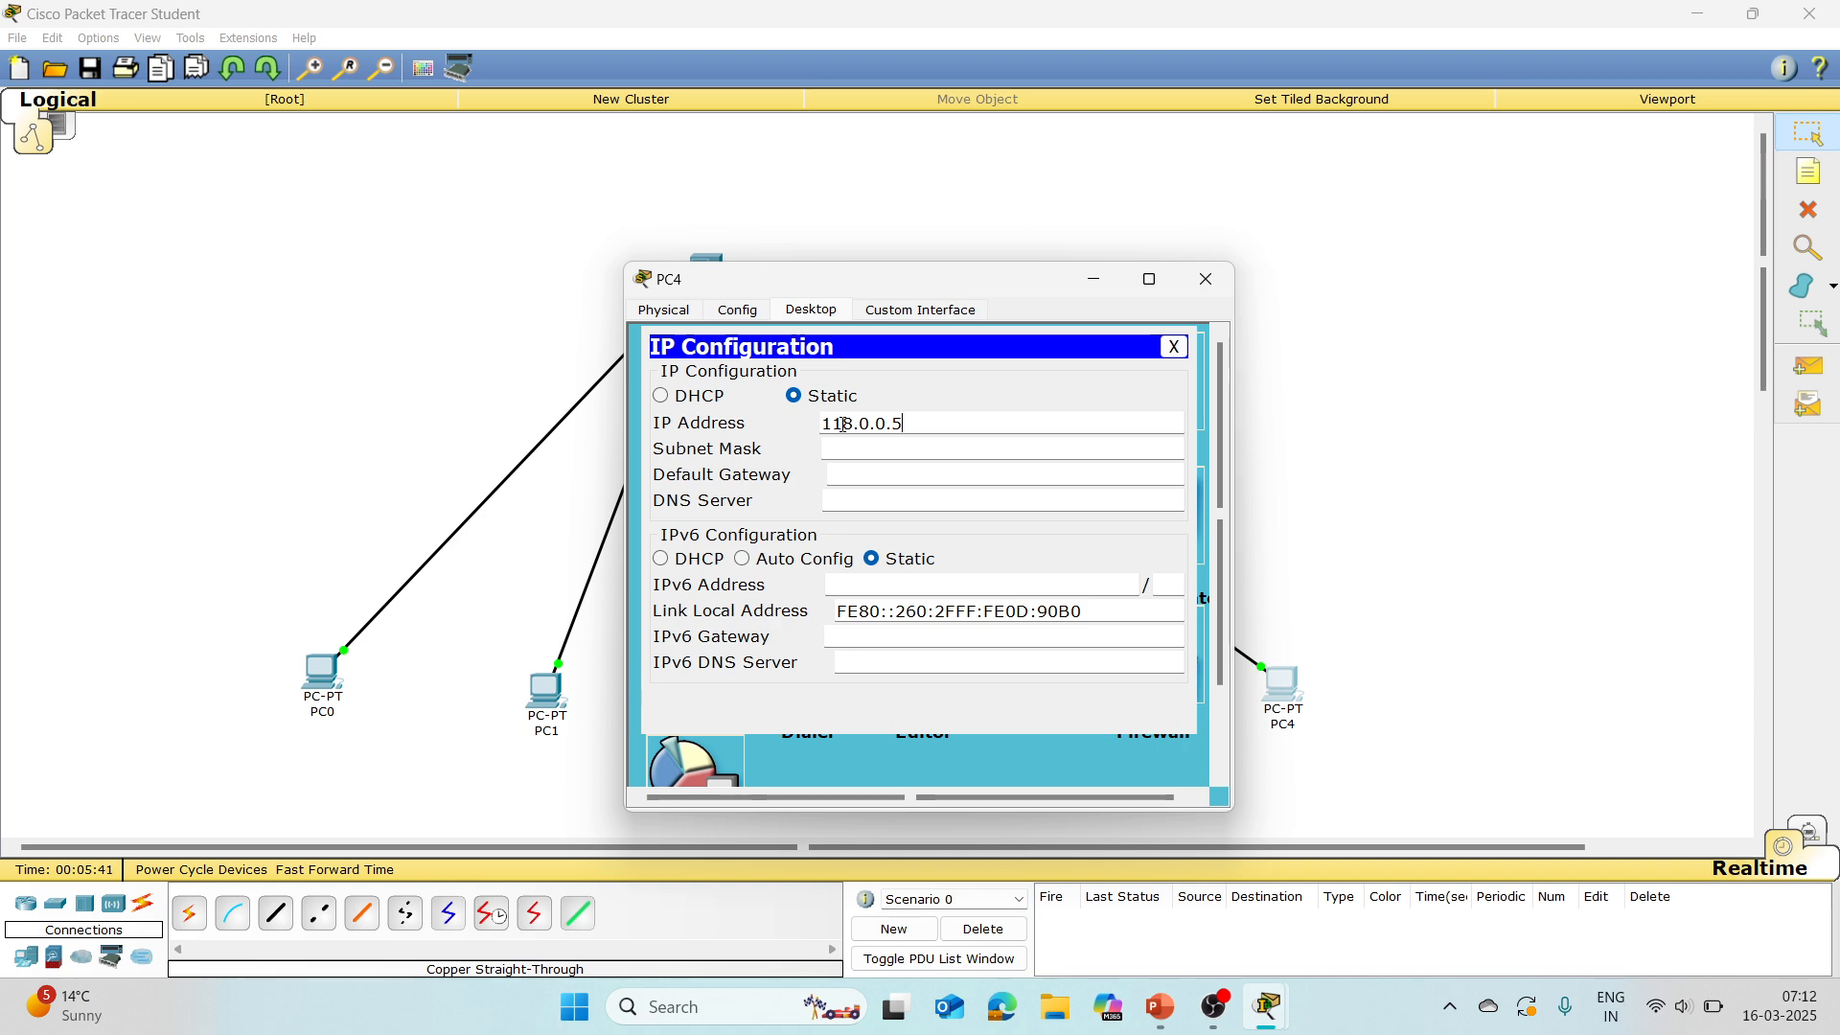
{"action": "key", "text": "Tab"}
{"action": "left_click", "coordinate": [1177, 347]}
{"action": "left_click", "coordinate": [1206, 278]}
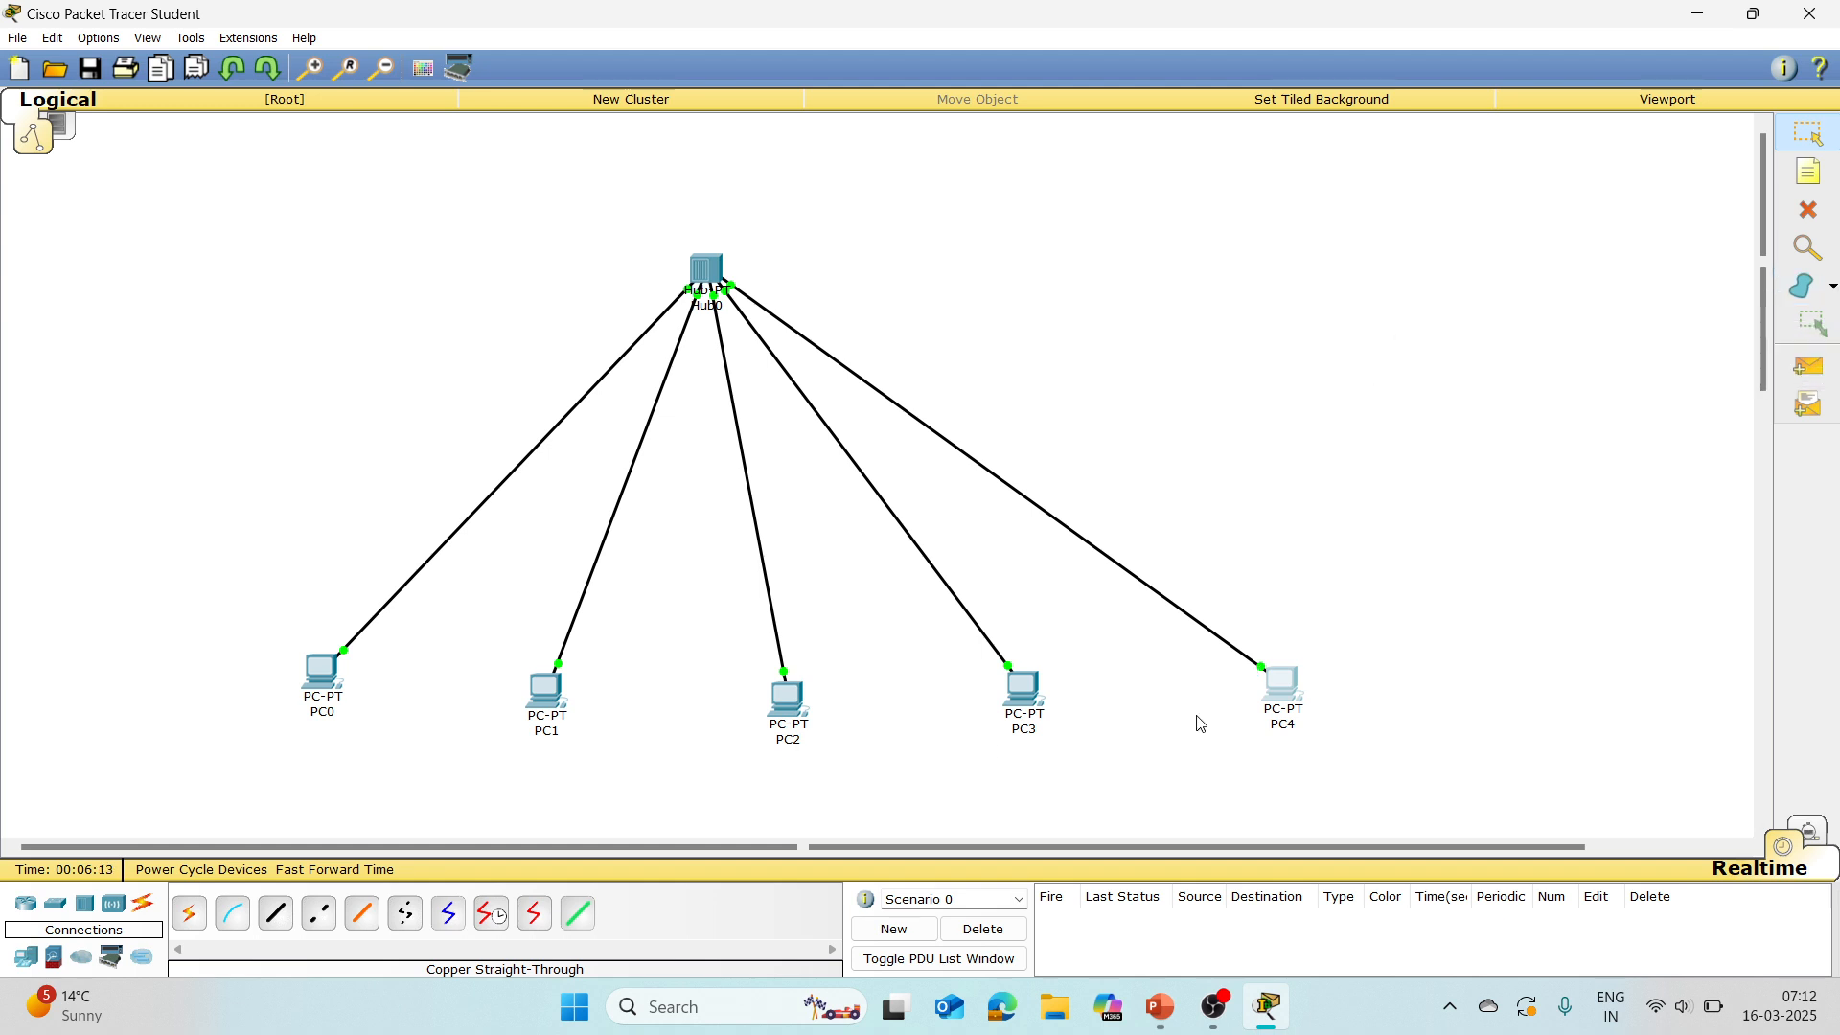
Step: Send a simple PDU from PC0 to PC4 to test the connection through the hub
{"action": "left_click", "coordinate": [1814, 365]}
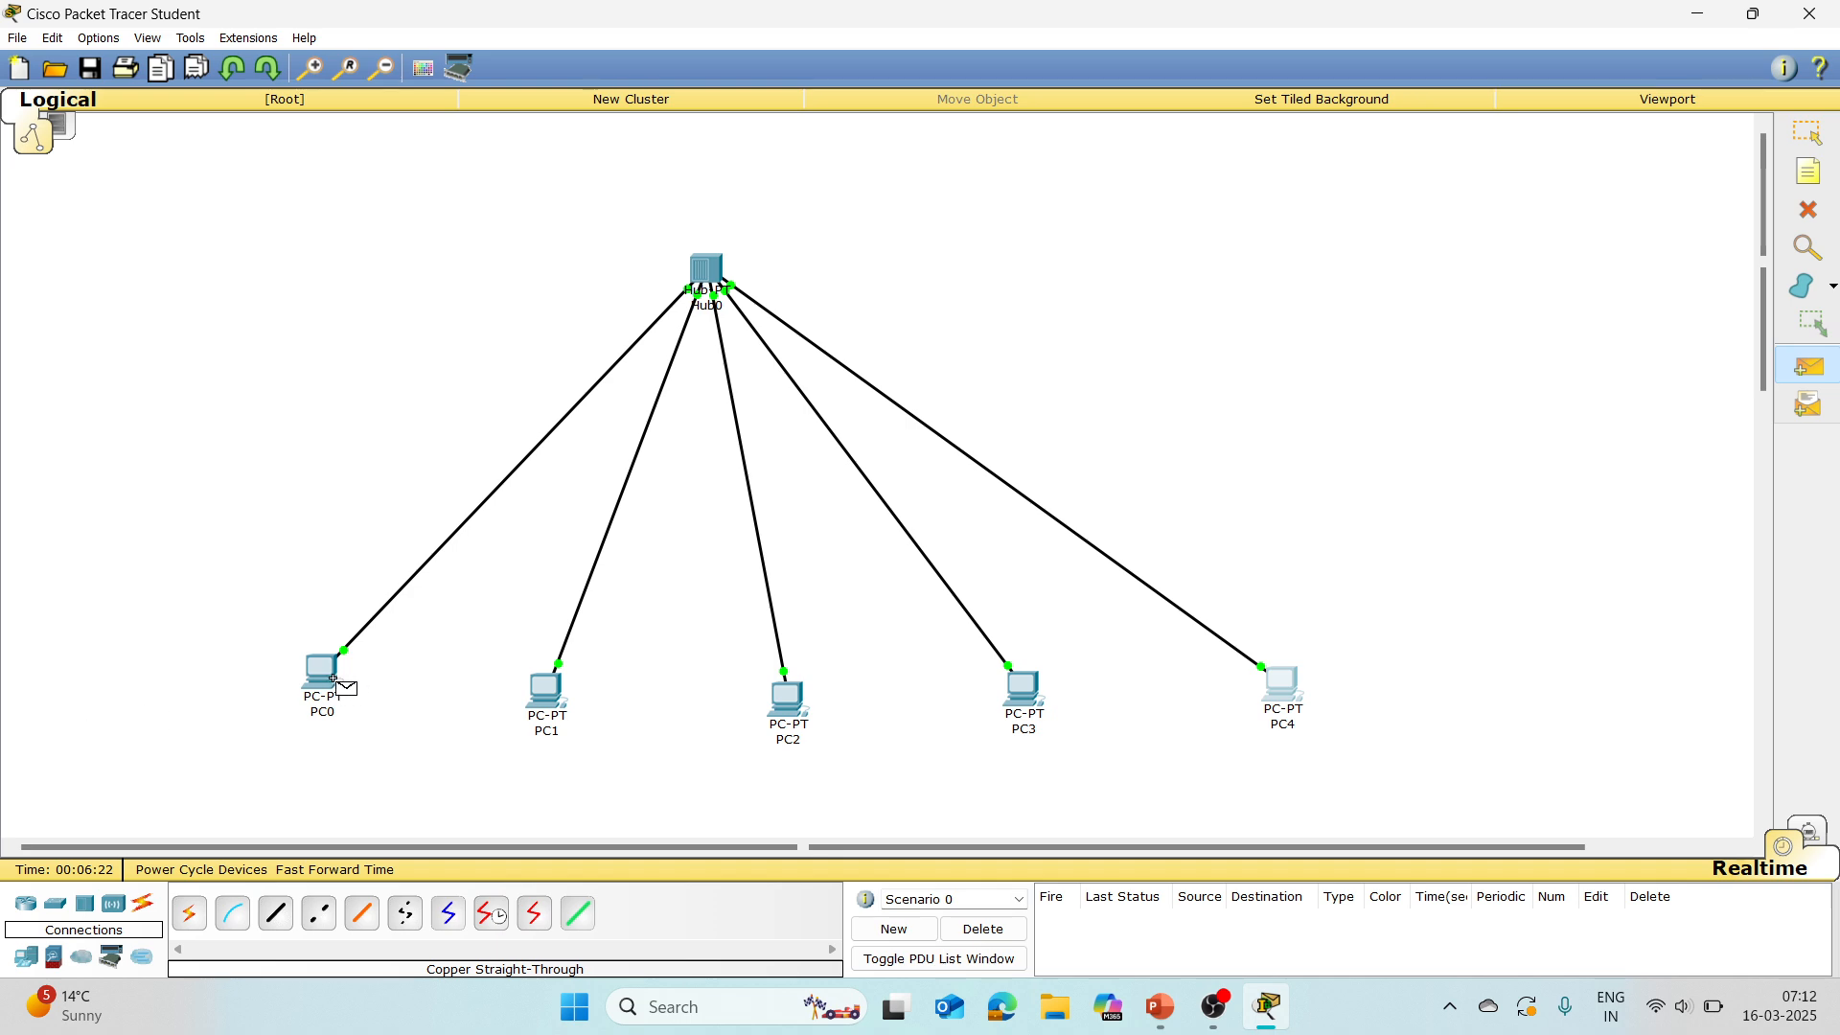
{"action": "mouse_move", "coordinate": [320, 670]}
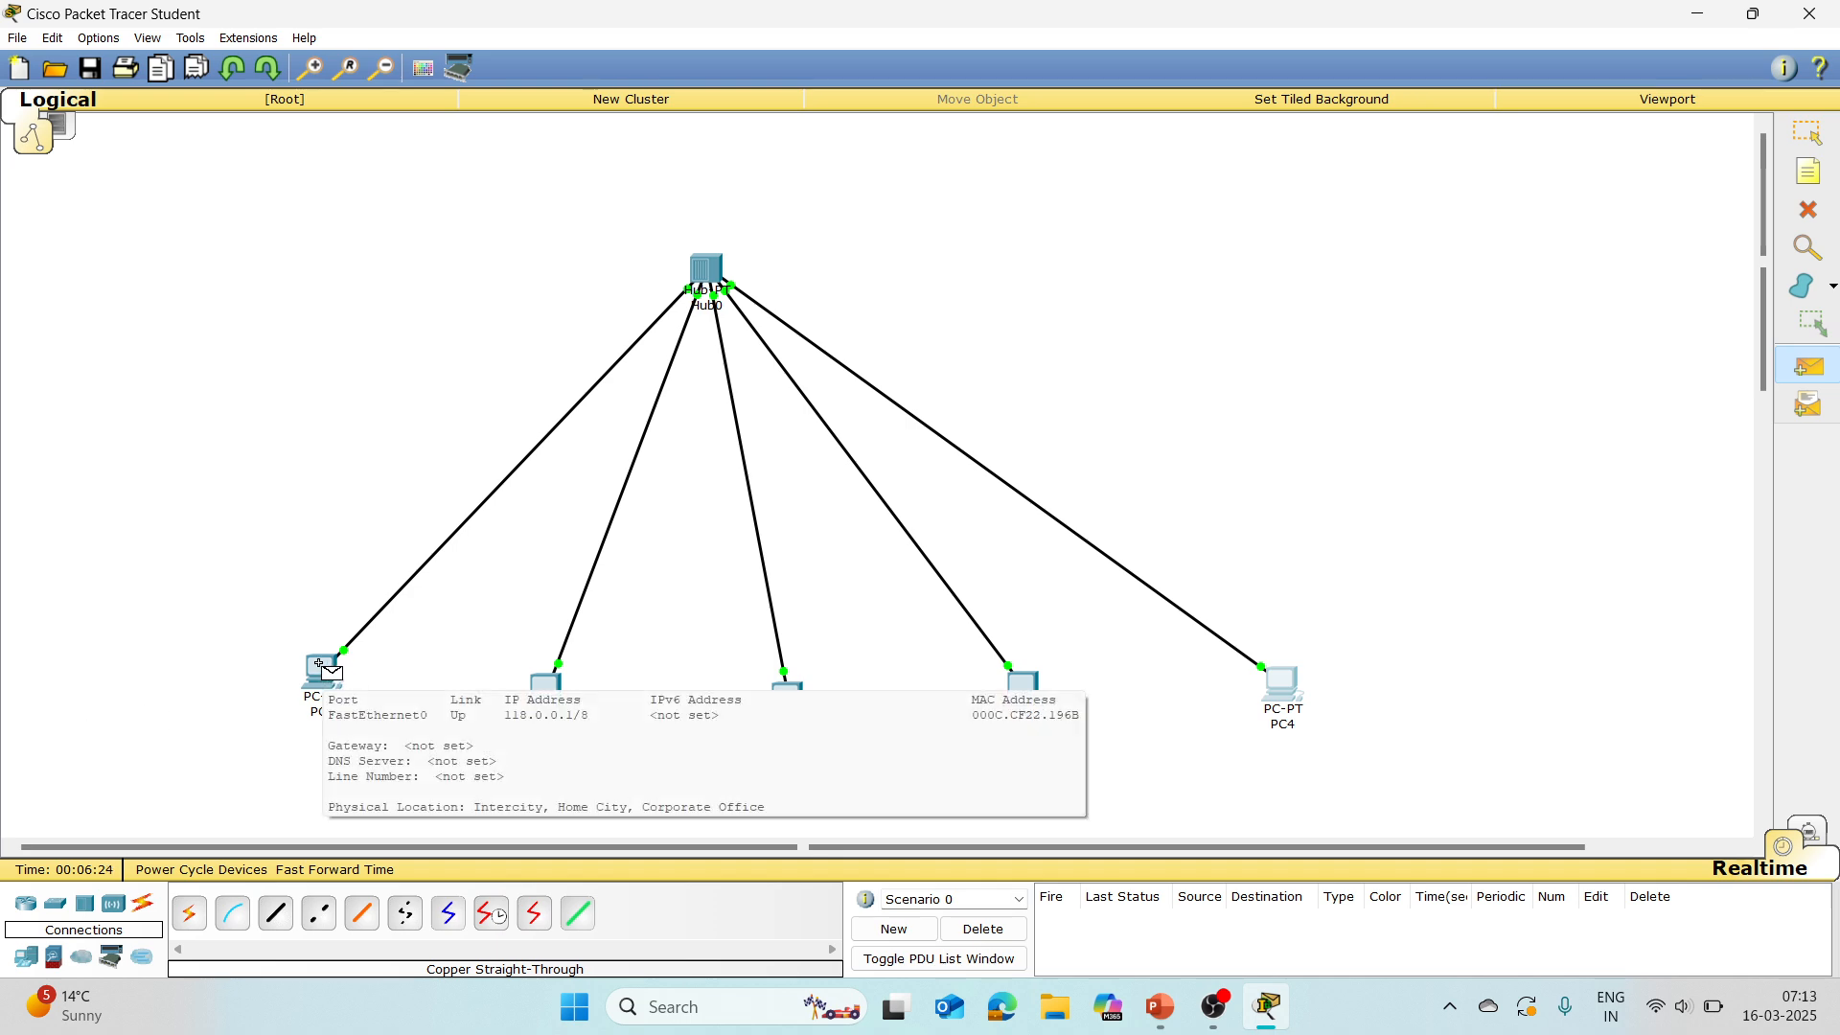
{"action": "left_click", "coordinate": [320, 671]}
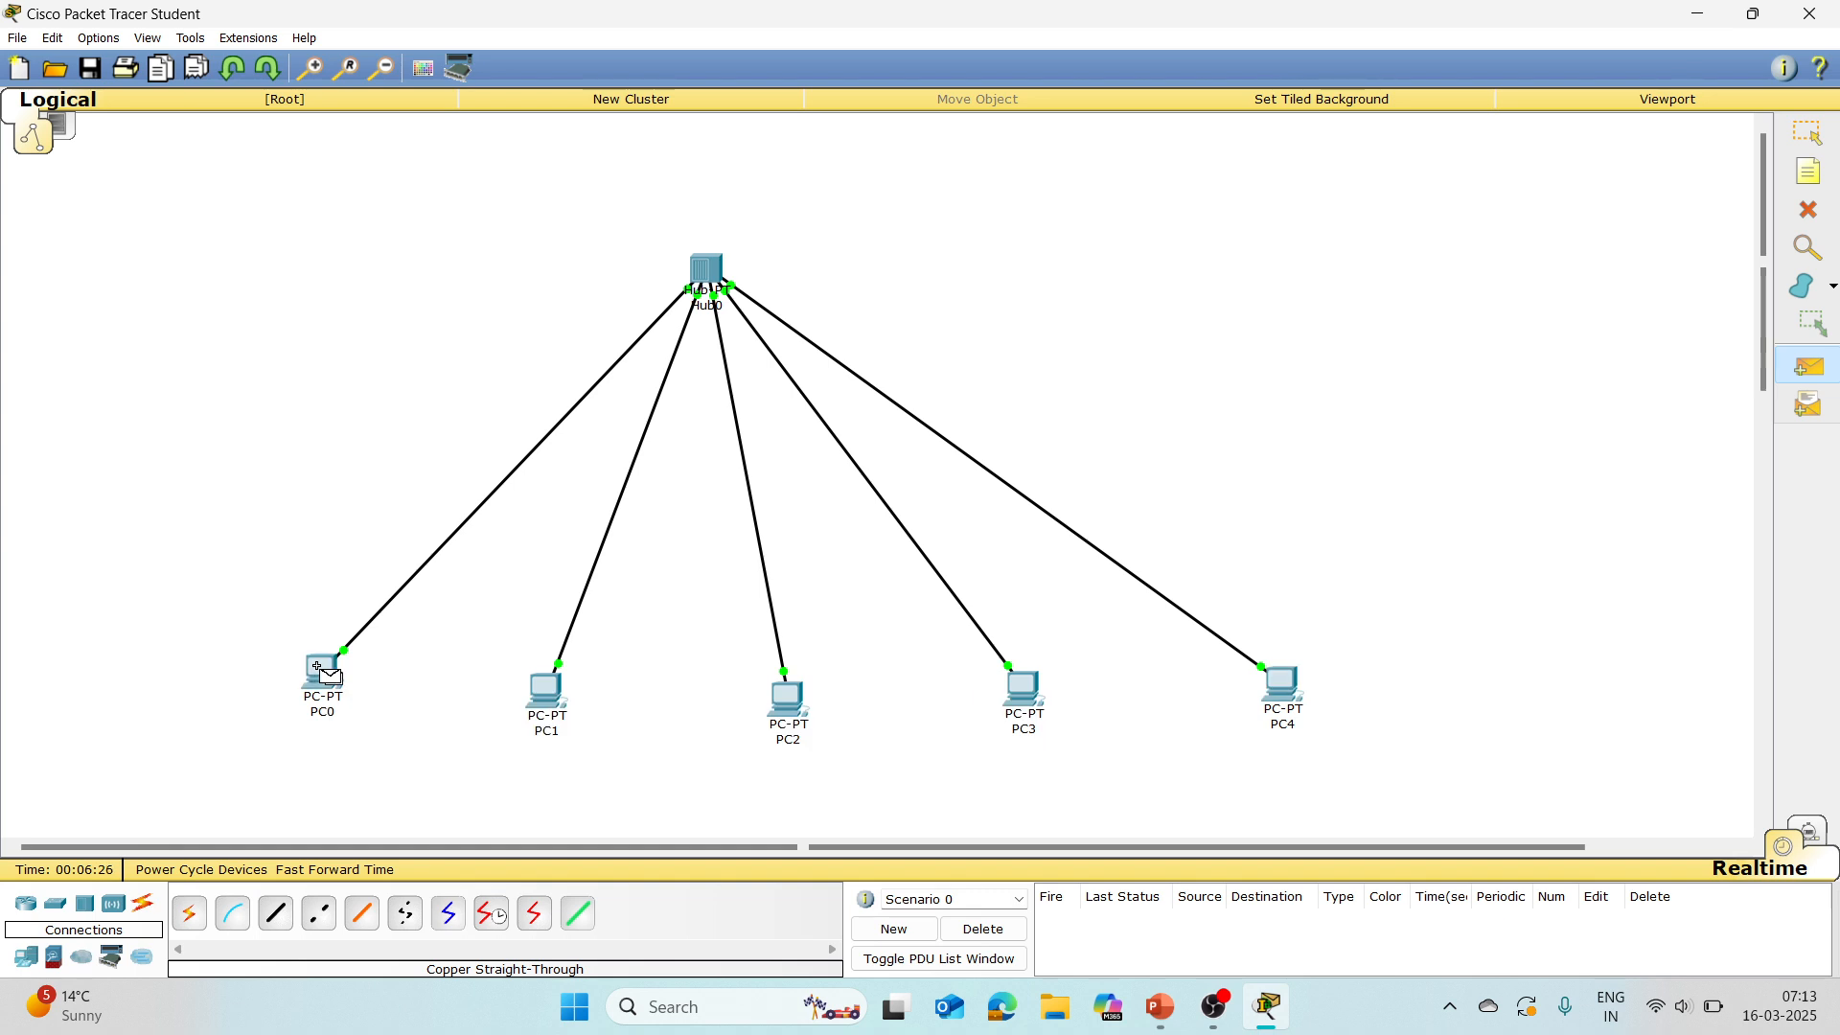
{"action": "left_click", "coordinate": [1280, 682]}
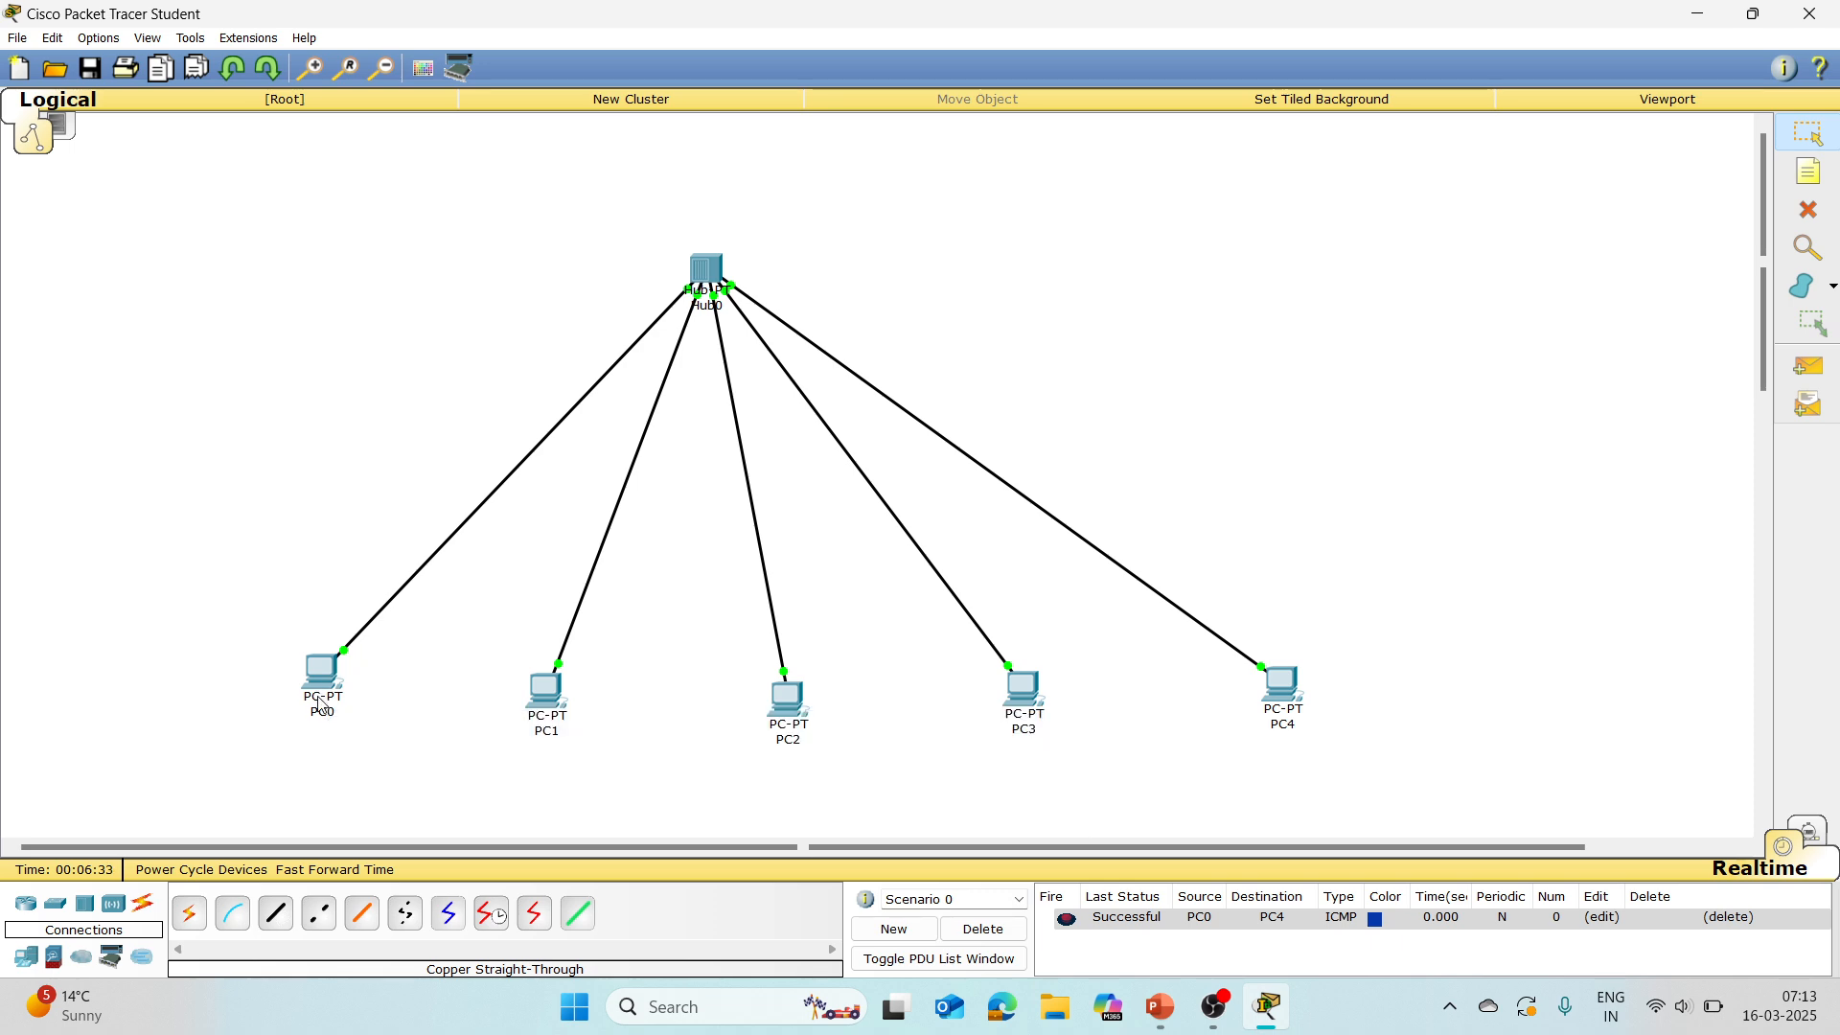
Step: Switch to Simulation mode and auto-play the ICMP packet's travel from PC0 to PC4
{"action": "mouse_move", "coordinate": [1287, 682]}
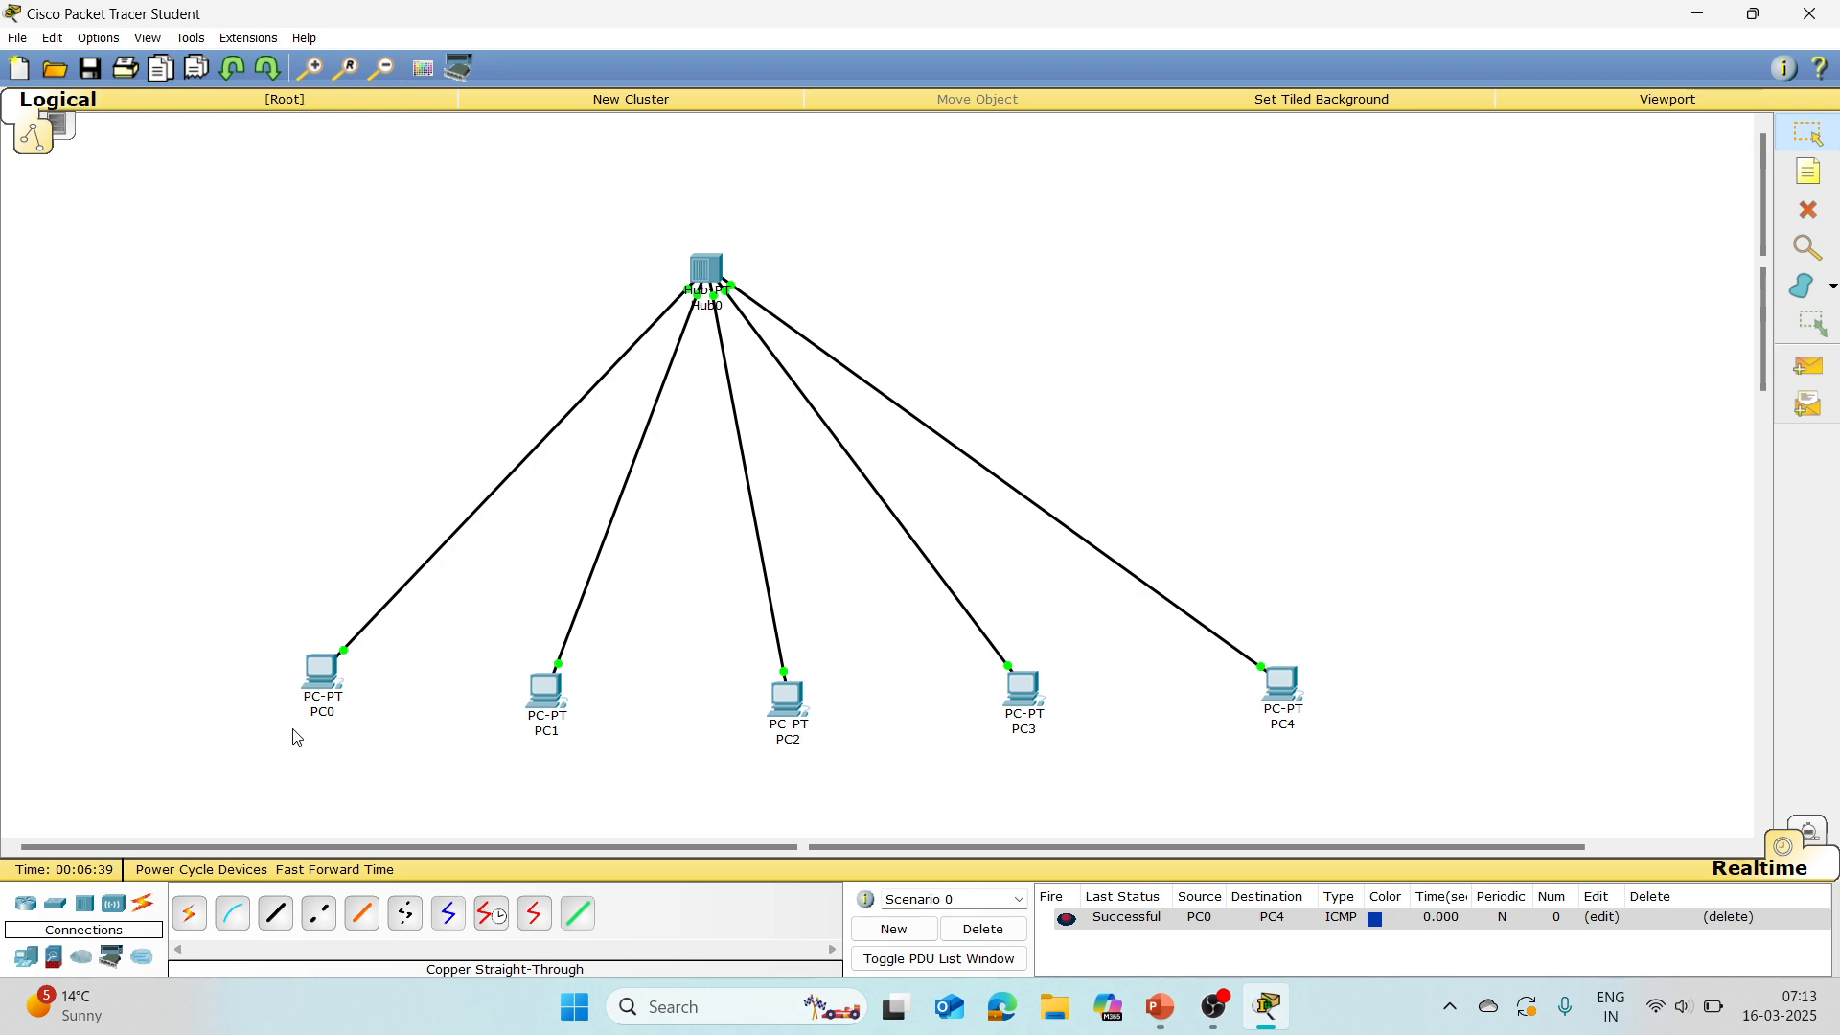
{"action": "mouse_move", "coordinate": [313, 682]}
{"action": "left_click", "coordinate": [1809, 833]}
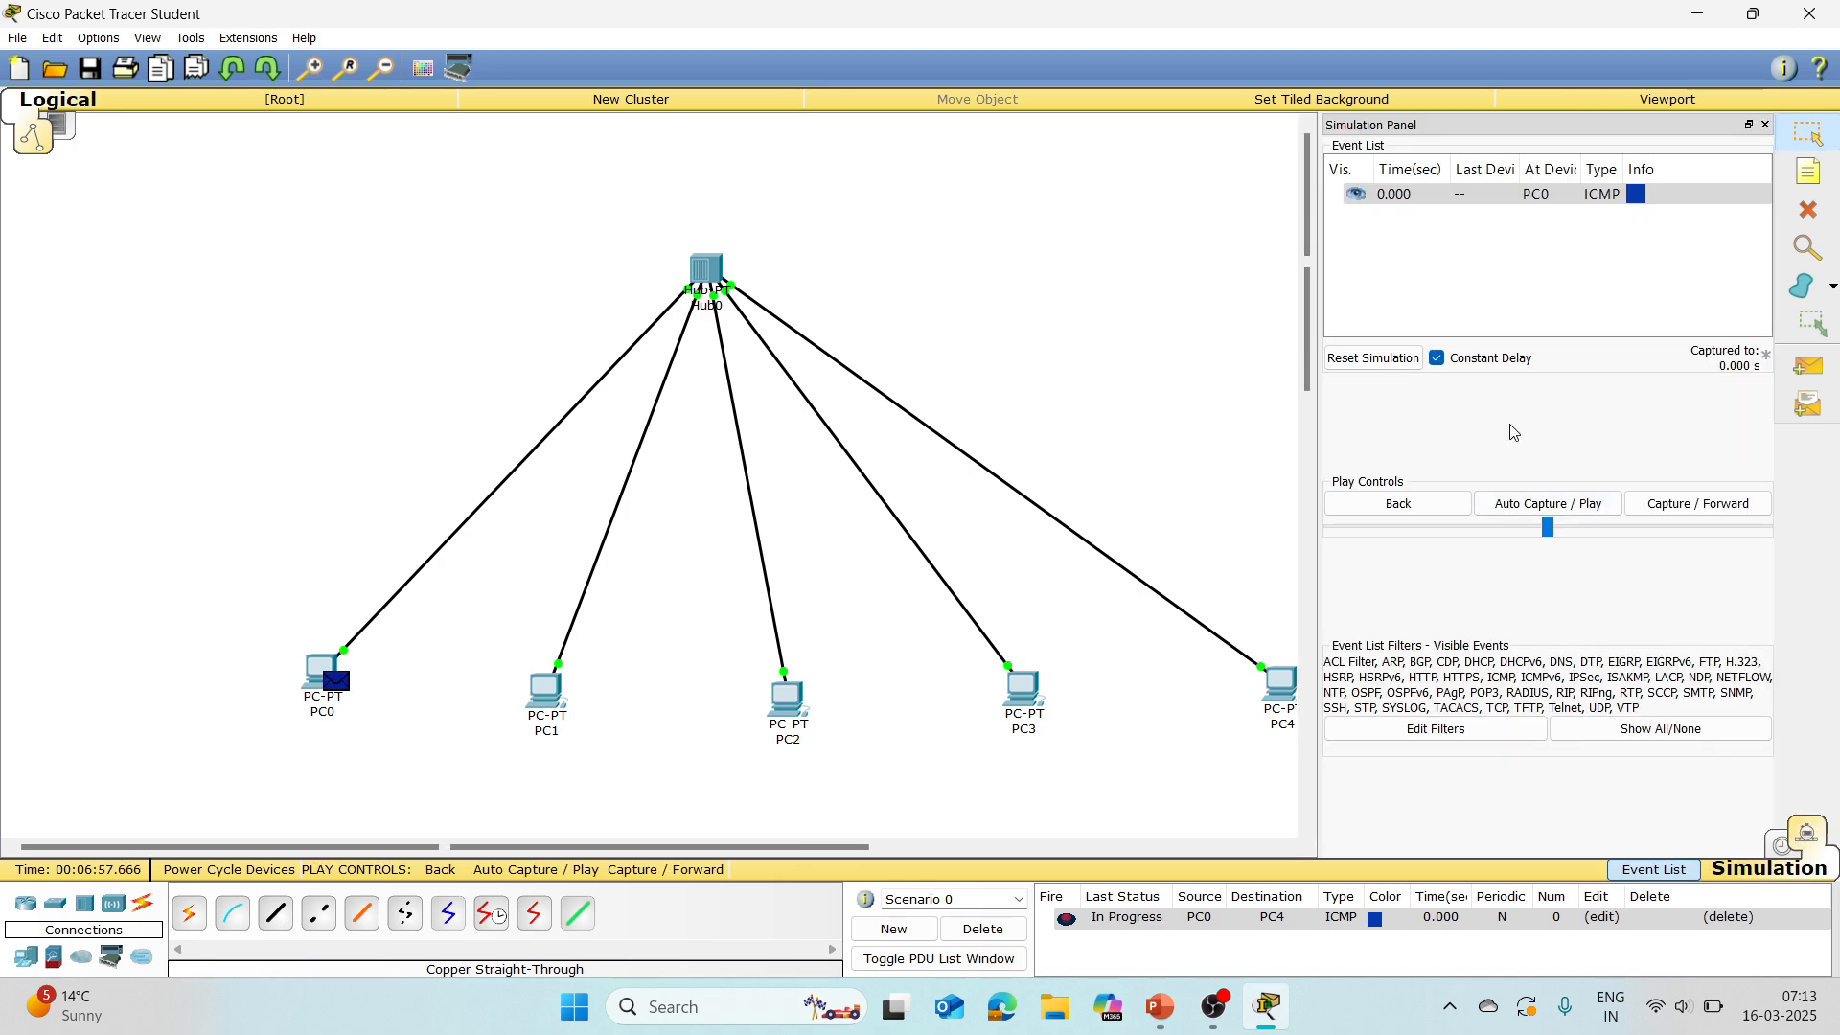
{"action": "left_click", "coordinate": [1573, 505]}
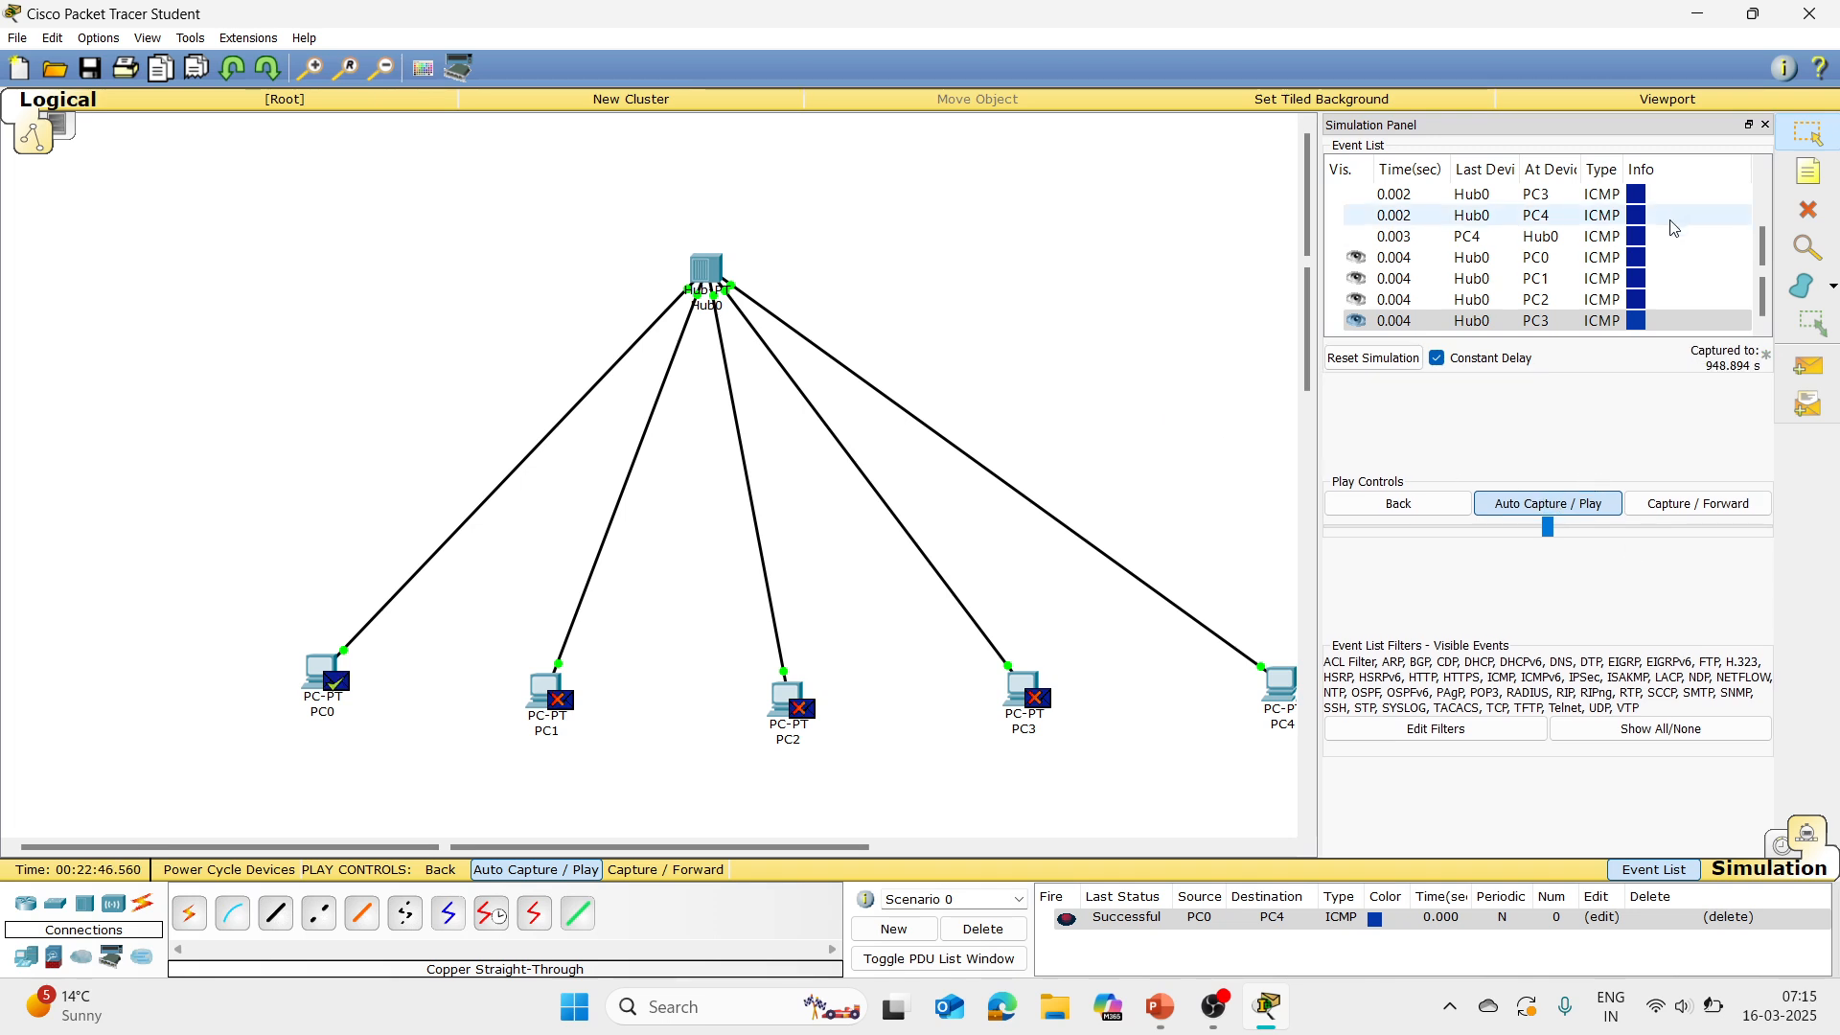
{"action": "key", "text": "alt+Tab"}
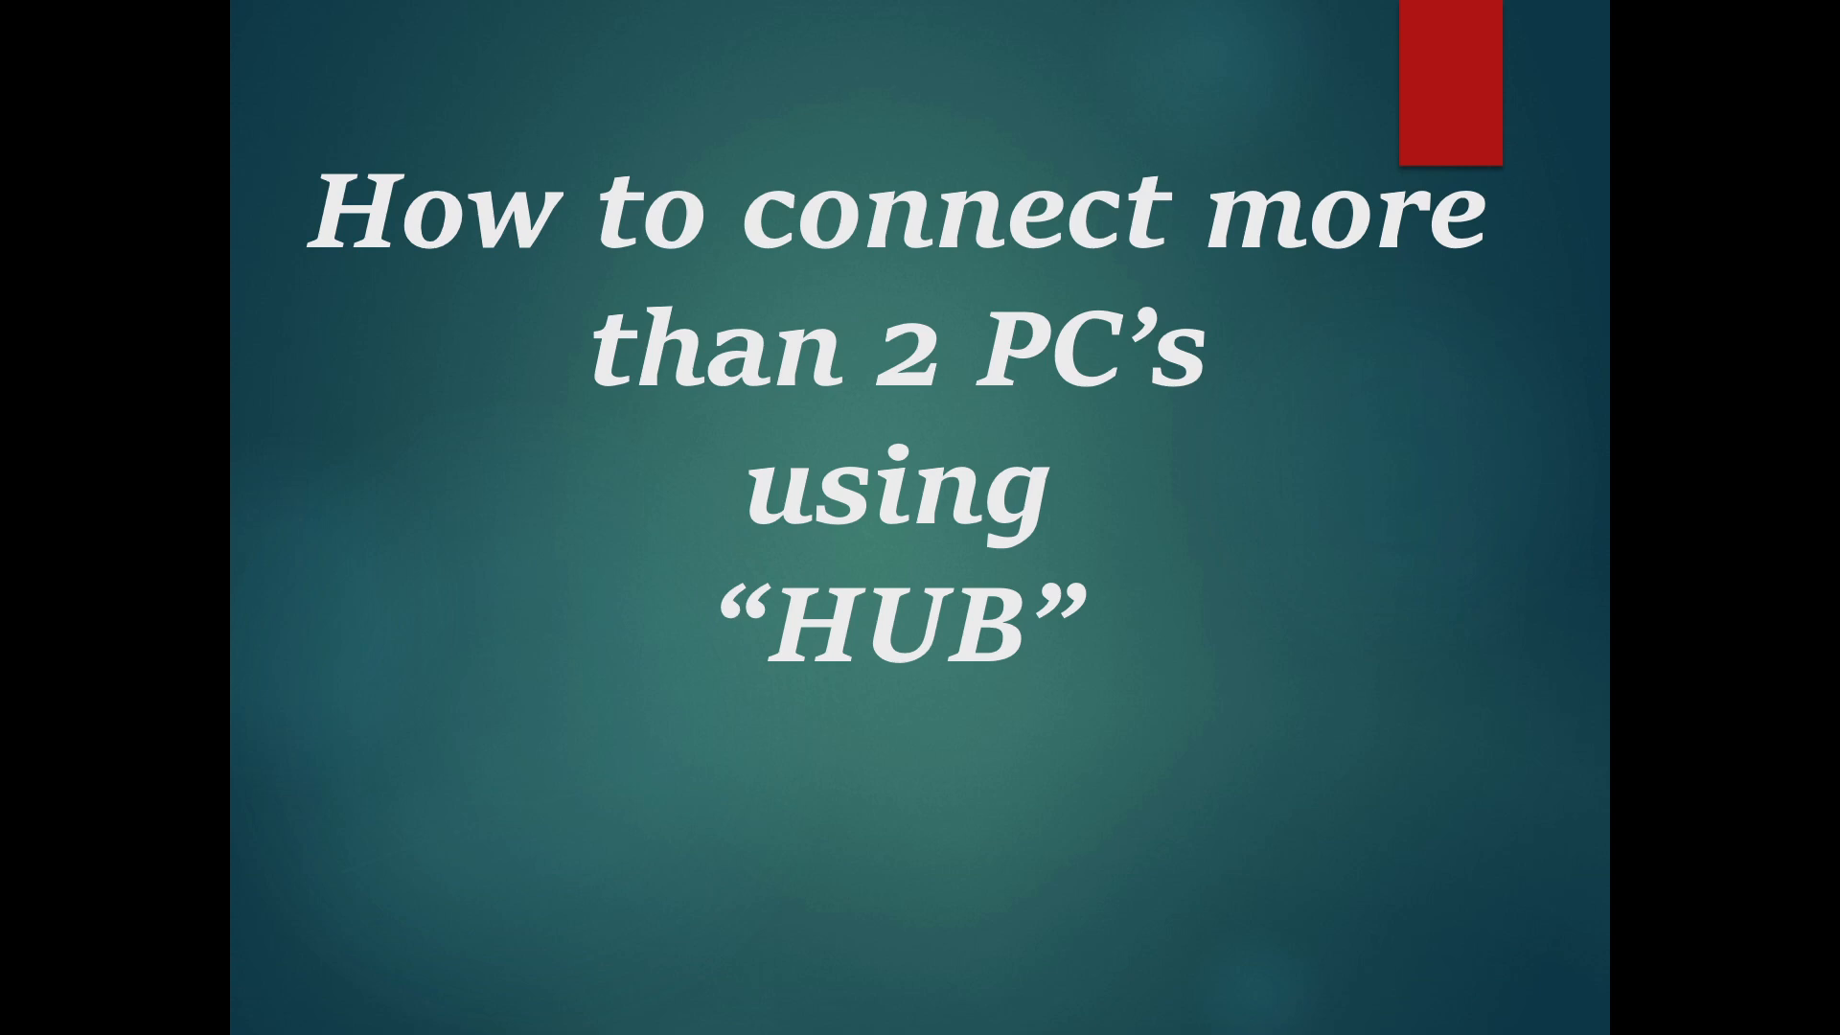
{"action": "key", "text": "alt+Tab"}
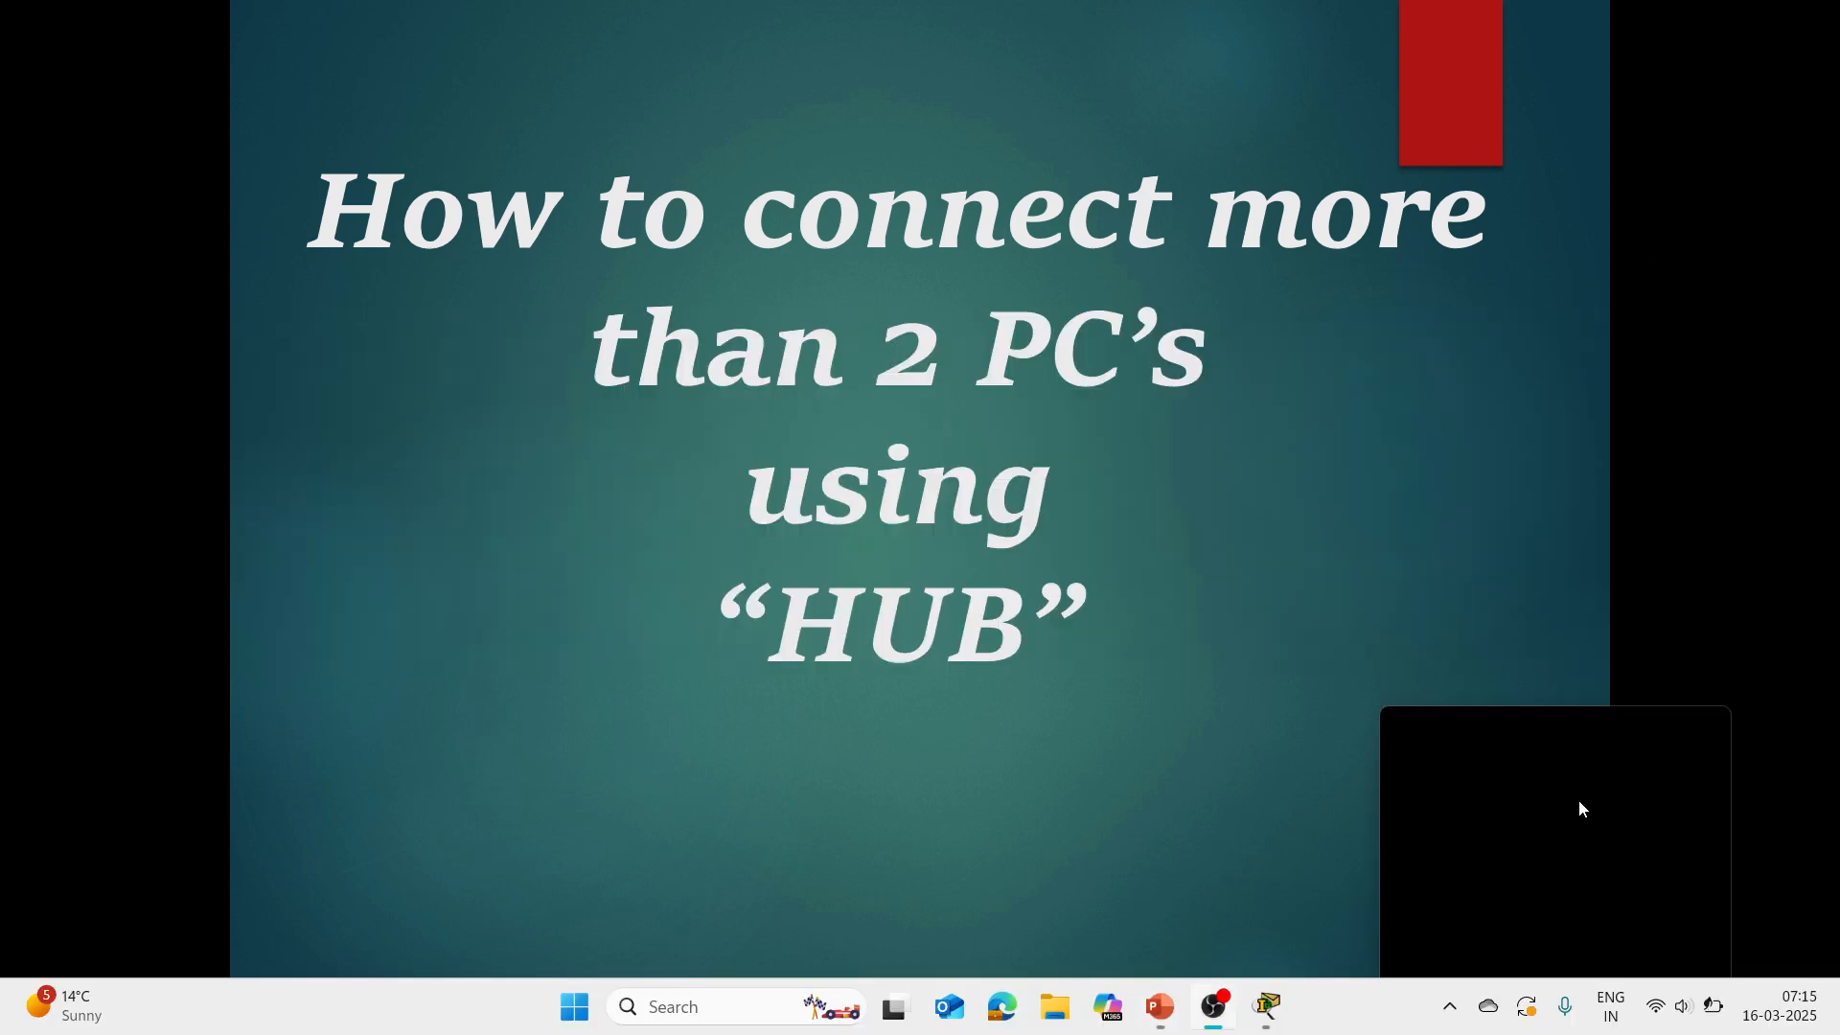